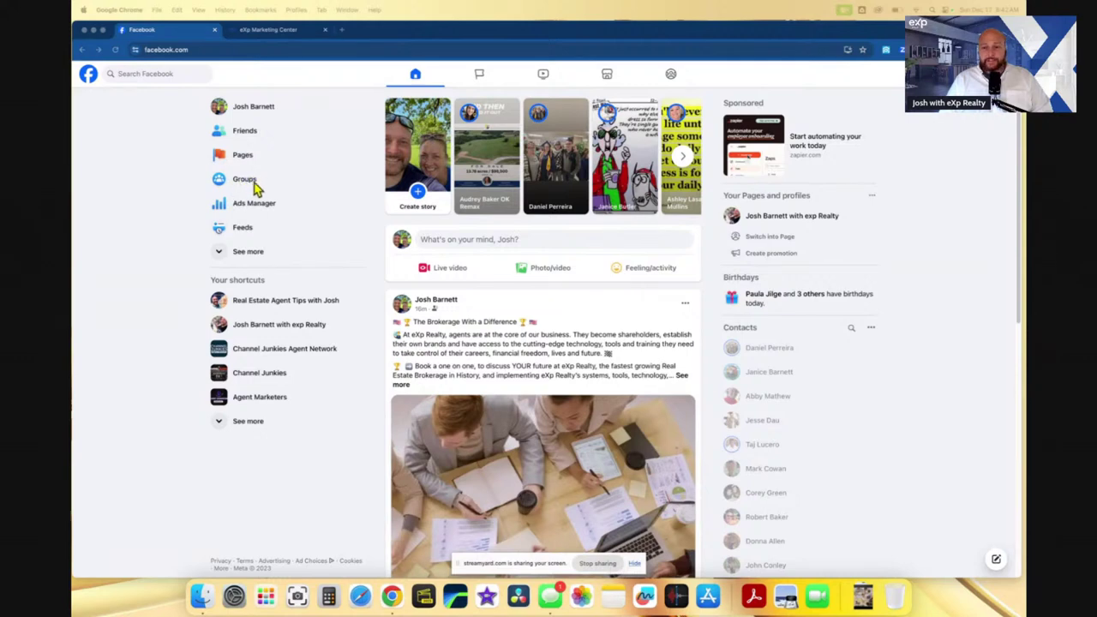
- Zoom the Chrome page to 125% from the browser menu
{"action": "left_click", "coordinate": [1010, 49]}
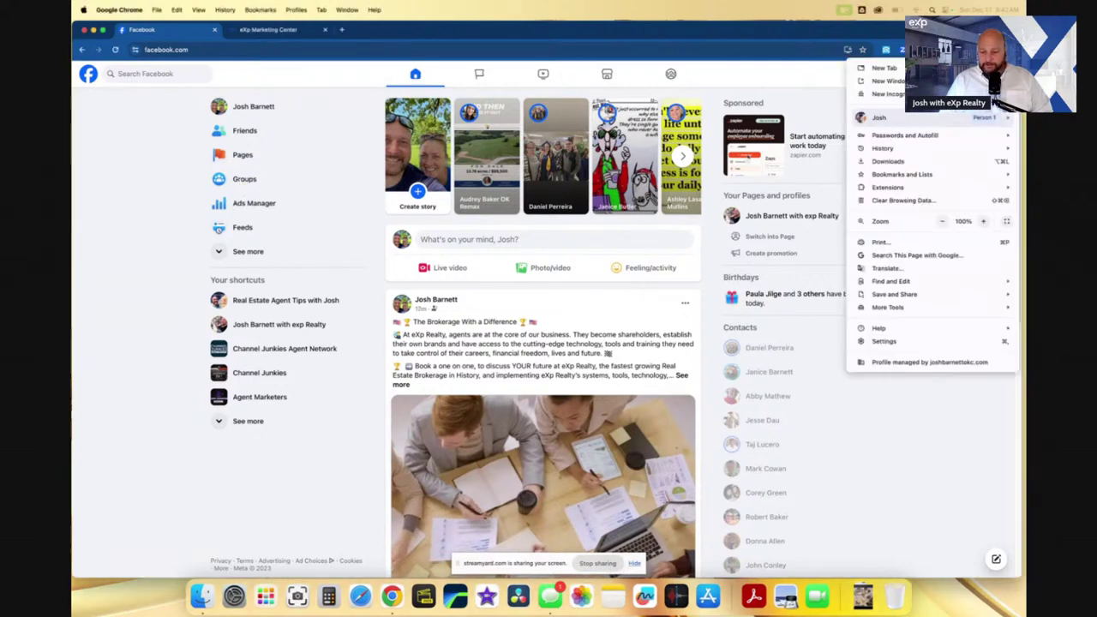
{"action": "left_click", "coordinate": [984, 223]}
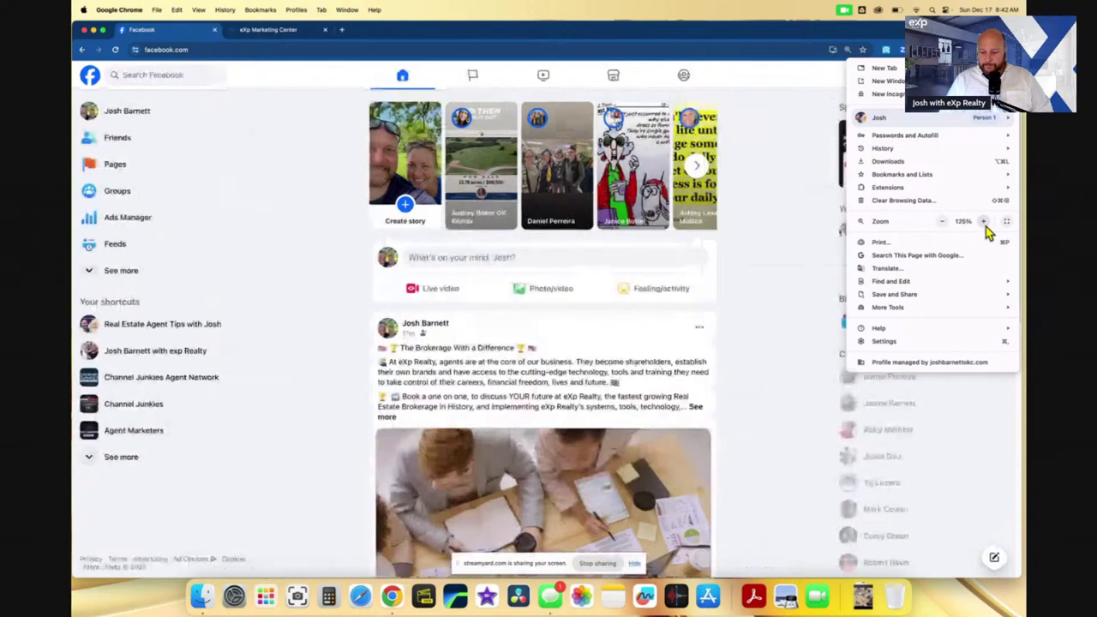
{"action": "left_click", "coordinate": [984, 223]}
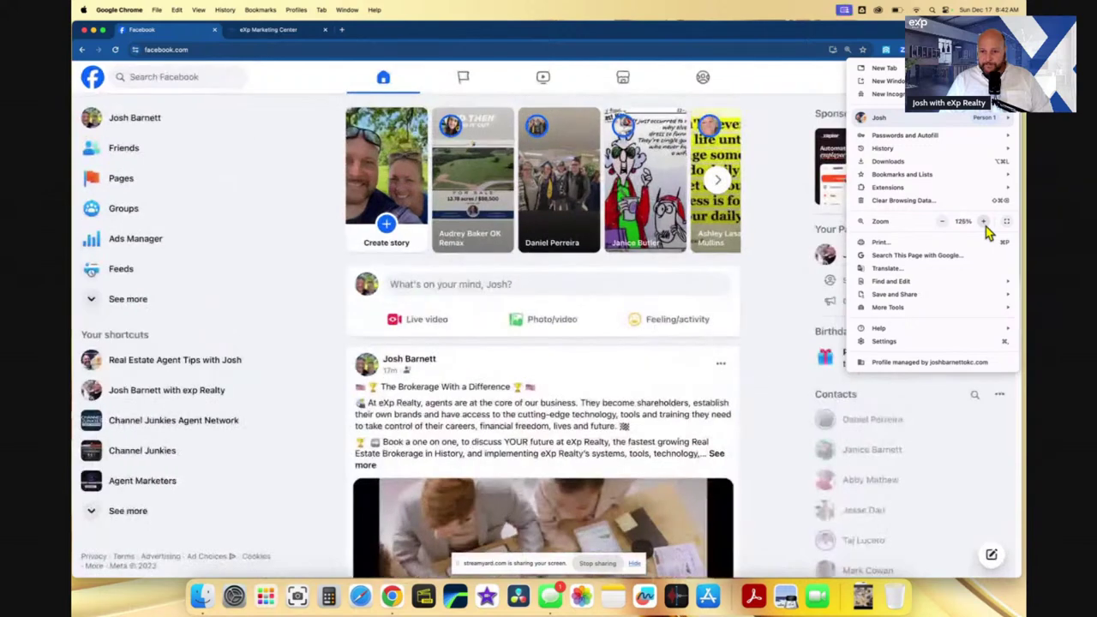
- Open Facebook Groups and search groups for 'newalla'
{"action": "left_click", "coordinate": [135, 214]}
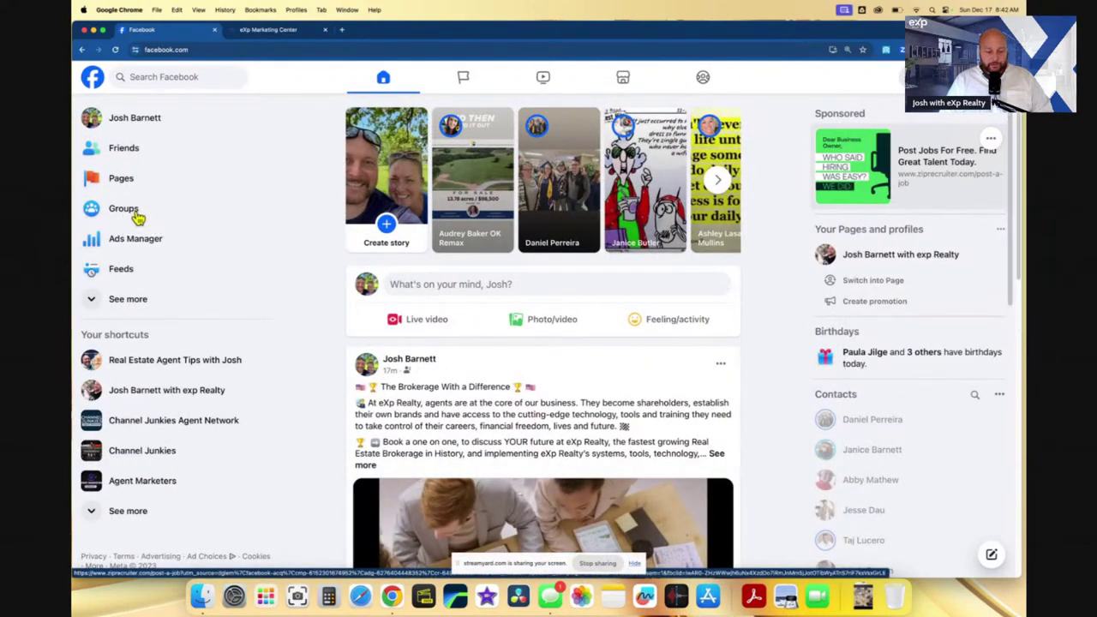
{"action": "left_click", "coordinate": [137, 214]}
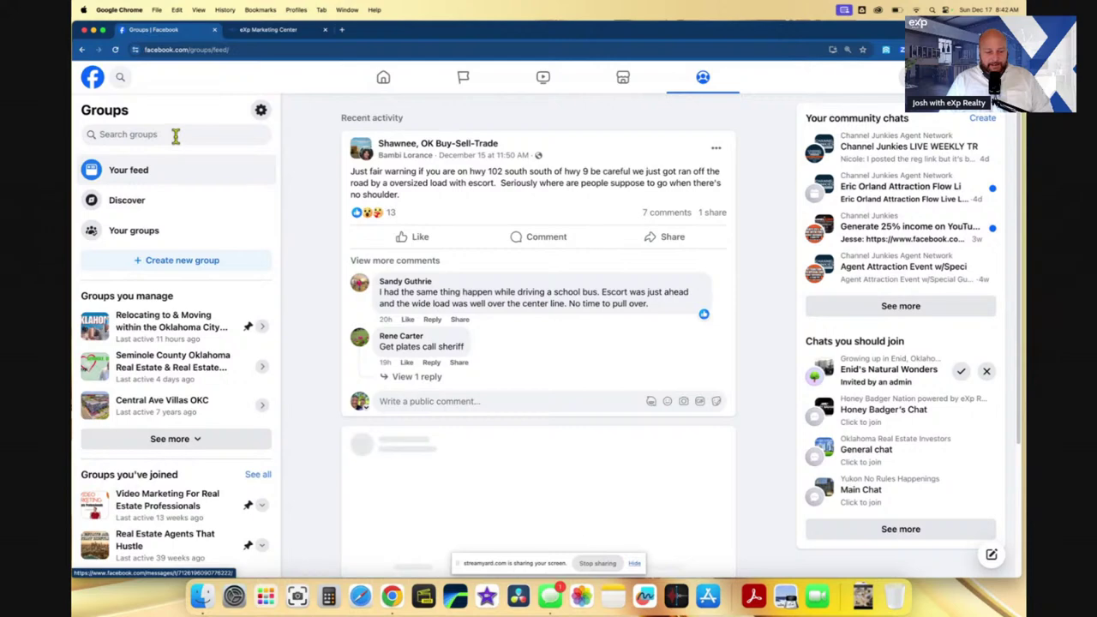
{"action": "left_click", "coordinate": [175, 135]}
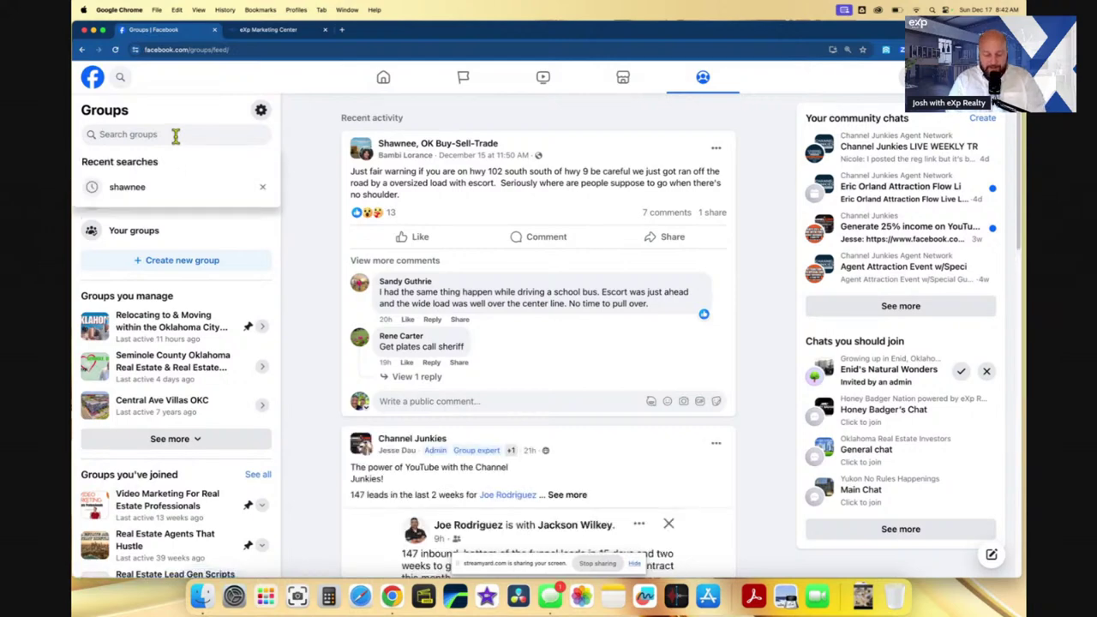
{"action": "type", "text": "newe"}
{"action": "key", "text": "BackSpace"}
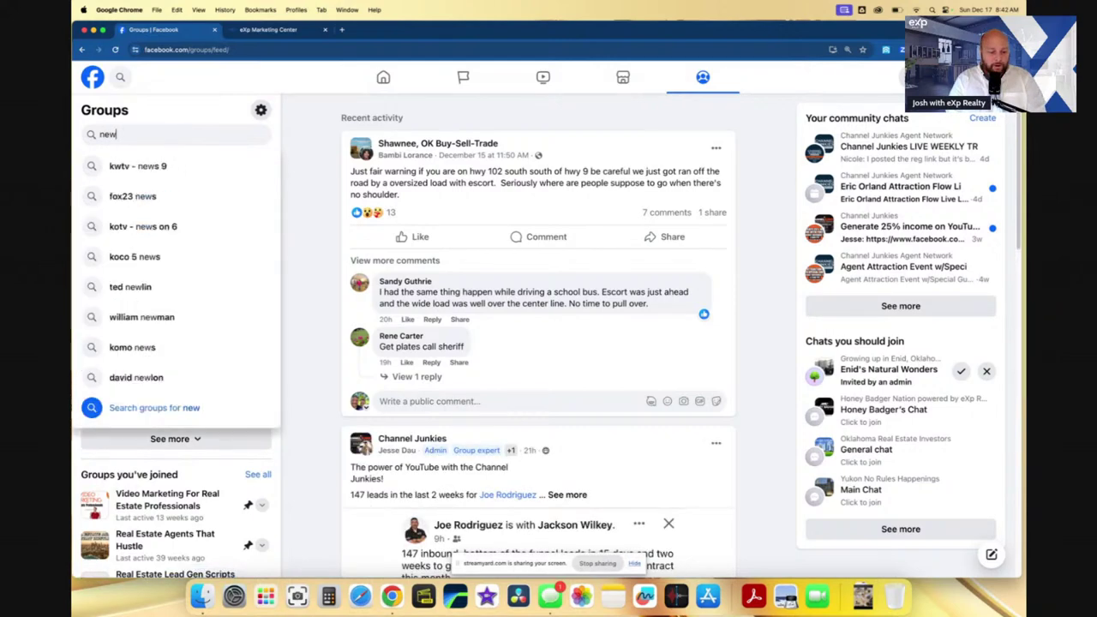
{"action": "type", "text": "alla"}
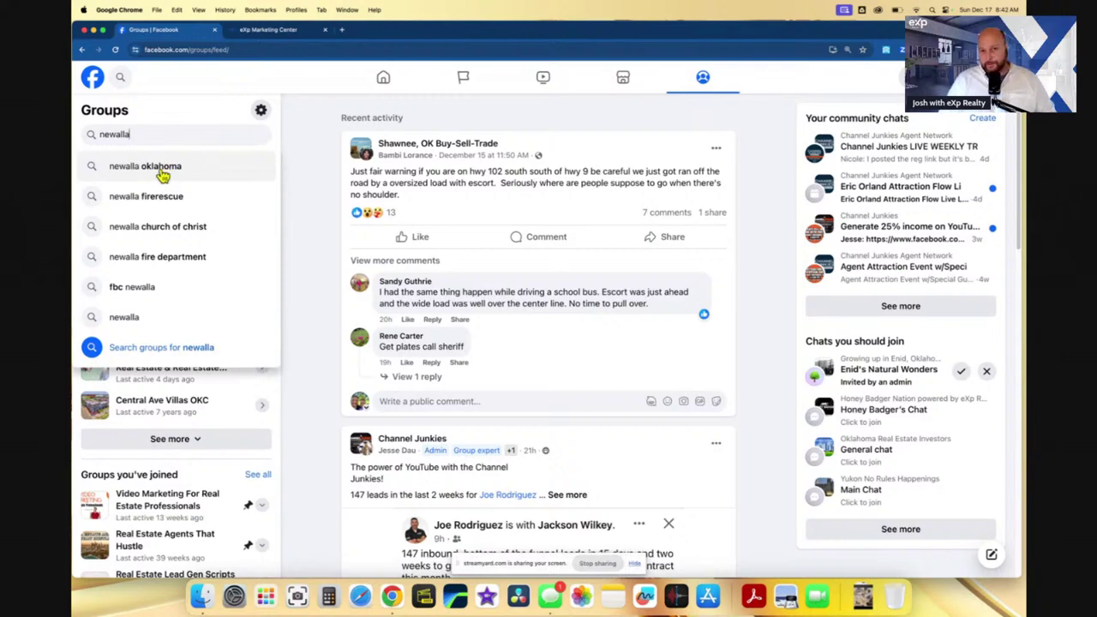
- Search 'newalla oklahoma', filter results to Groups, and scroll through the group list
{"action": "left_click", "coordinate": [162, 174]}
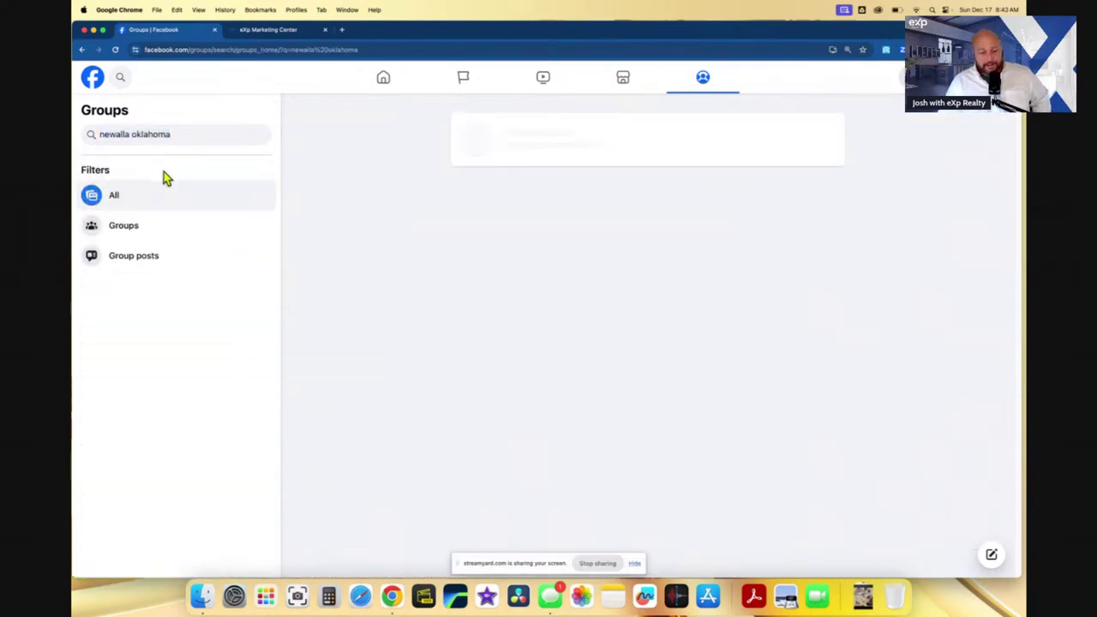
{"action": "left_click", "coordinate": [135, 233]}
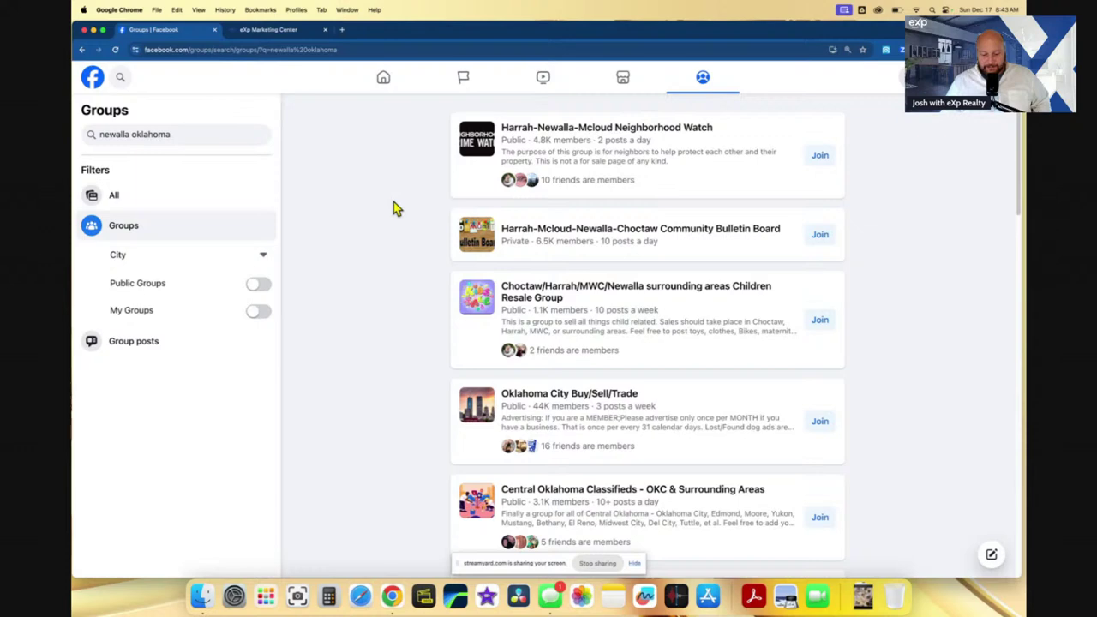
{"action": "scroll", "coordinate": [395, 209], "scroll_direction": "down", "scroll_amount": 1}
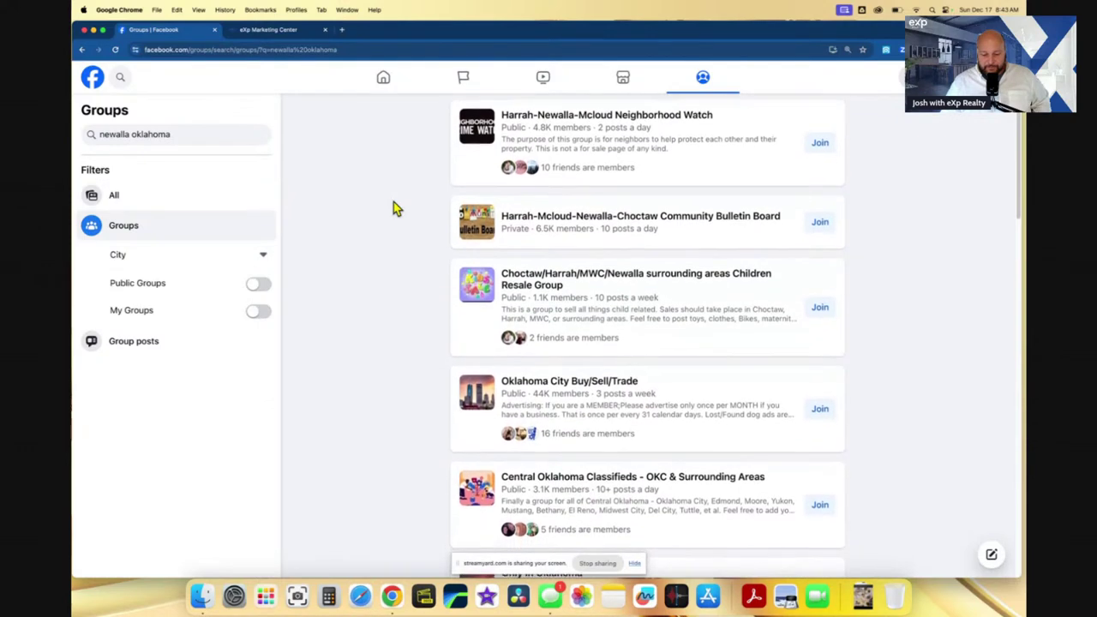
{"action": "scroll", "coordinate": [394, 208], "scroll_direction": "down", "scroll_amount": 3}
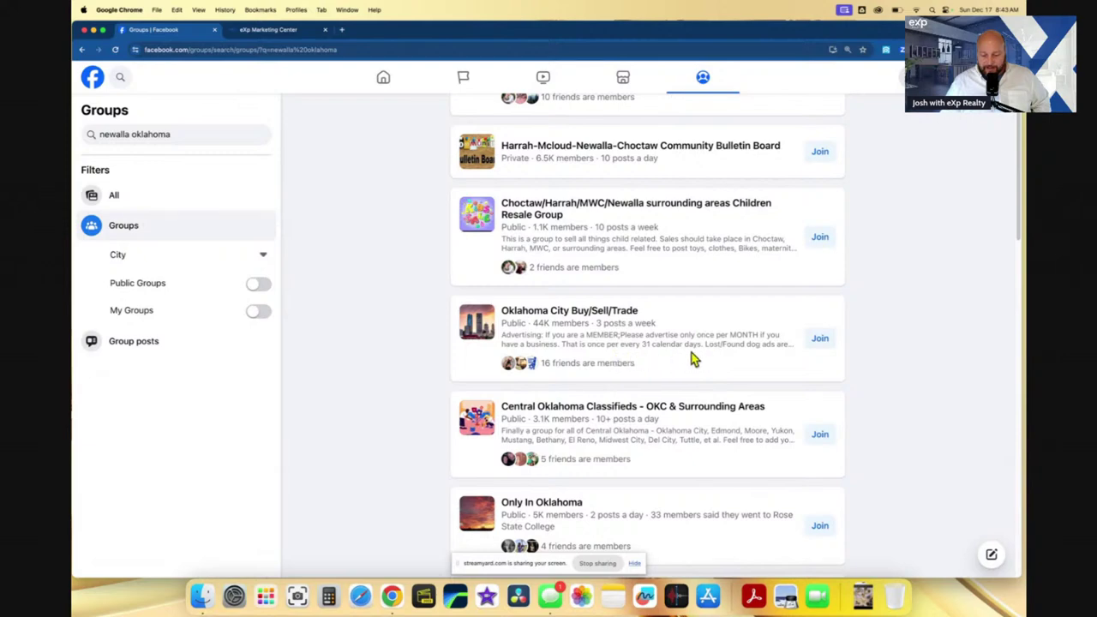
{"action": "scroll", "coordinate": [600, 352], "scroll_direction": "up", "scroll_amount": 1}
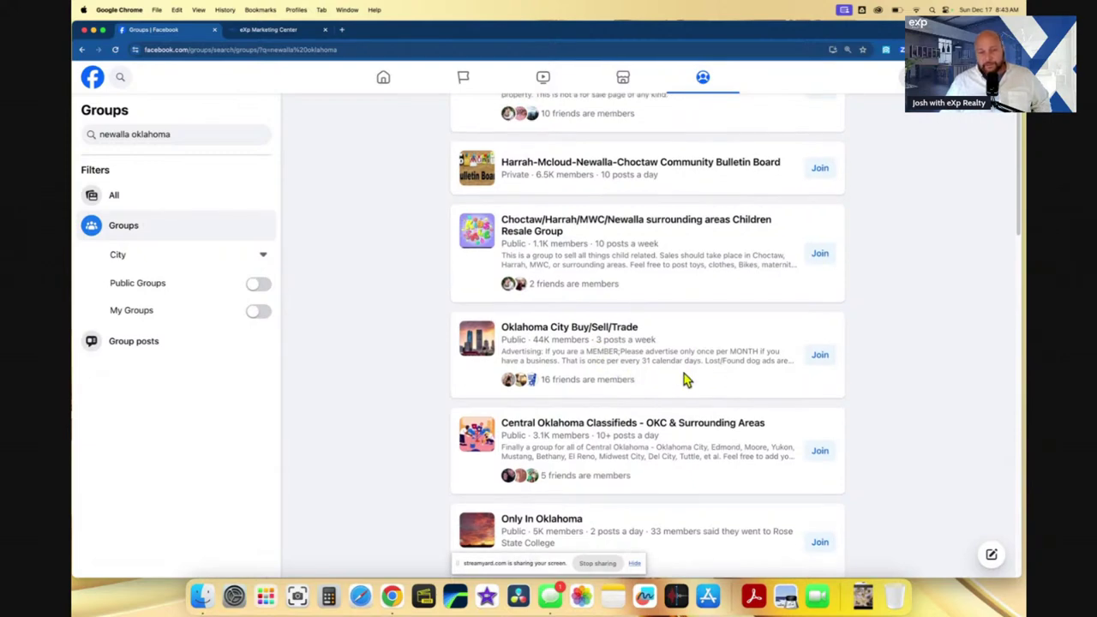
- Join Oklahoma City Buy/Sell/Trade, tick 'I agree to the group rules', and submit the request
{"action": "left_click", "coordinate": [819, 360]}
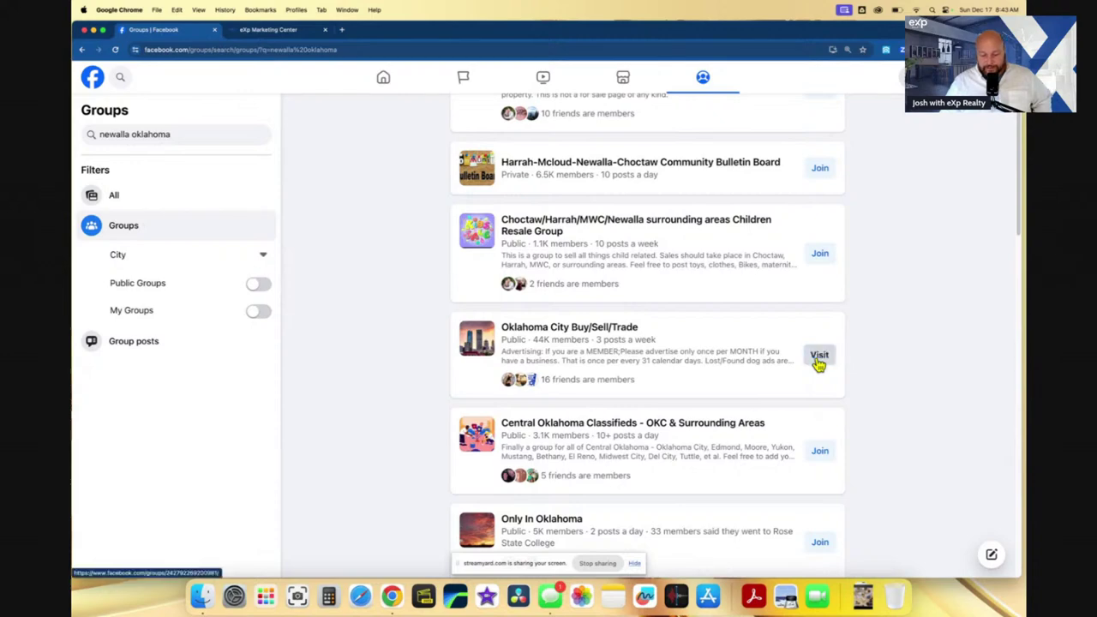
{"action": "scroll", "coordinate": [825, 352], "scroll_direction": "up", "scroll_amount": 3}
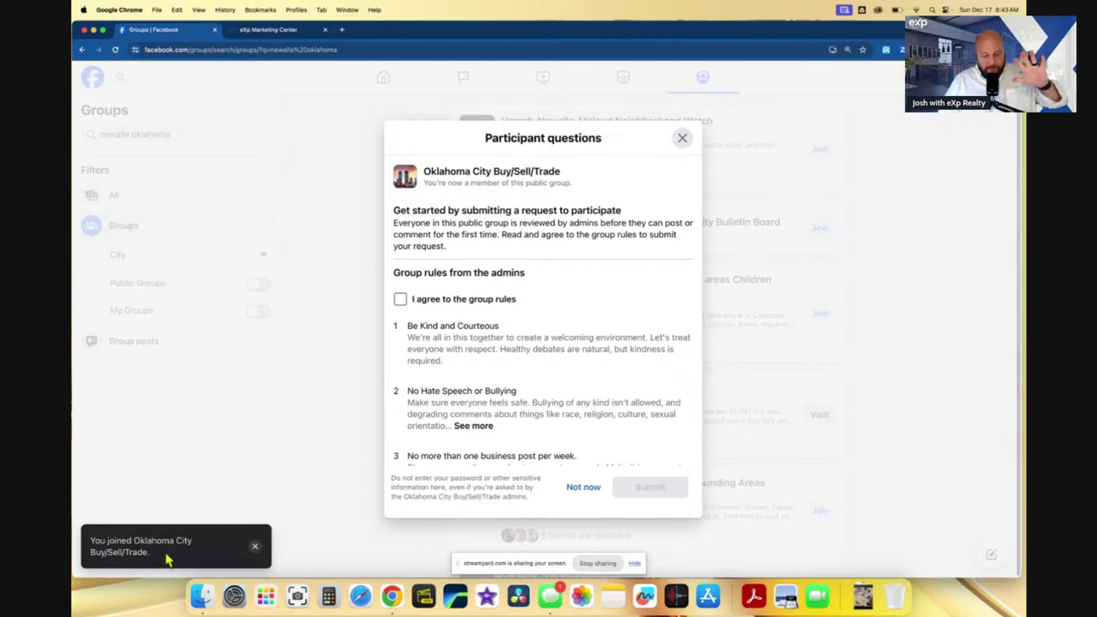
{"action": "scroll", "coordinate": [497, 304], "scroll_direction": "down", "scroll_amount": 1}
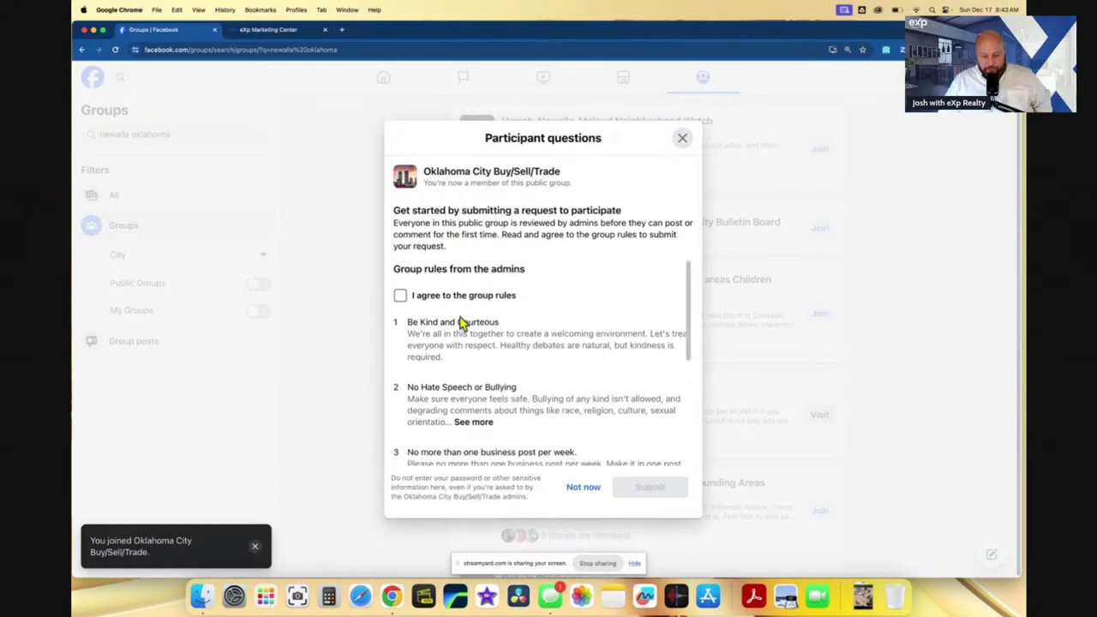
{"action": "scroll", "coordinate": [461, 322], "scroll_direction": "down", "scroll_amount": 5}
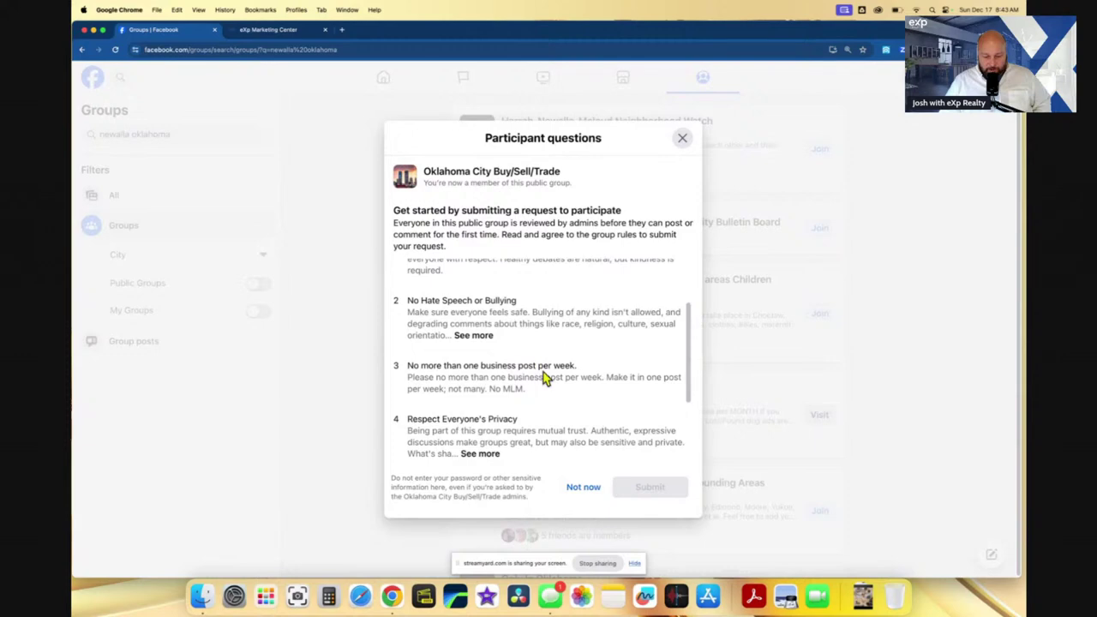
{"action": "scroll", "coordinate": [545, 377], "scroll_direction": "down", "scroll_amount": 6}
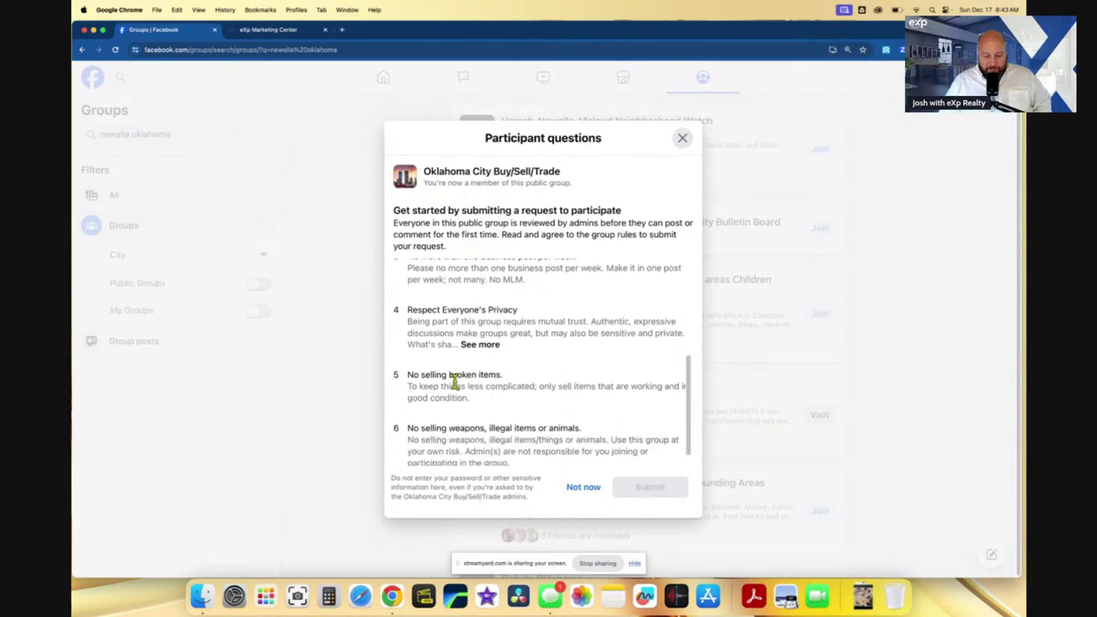
{"action": "scroll", "coordinate": [455, 381], "scroll_direction": "down", "scroll_amount": 1}
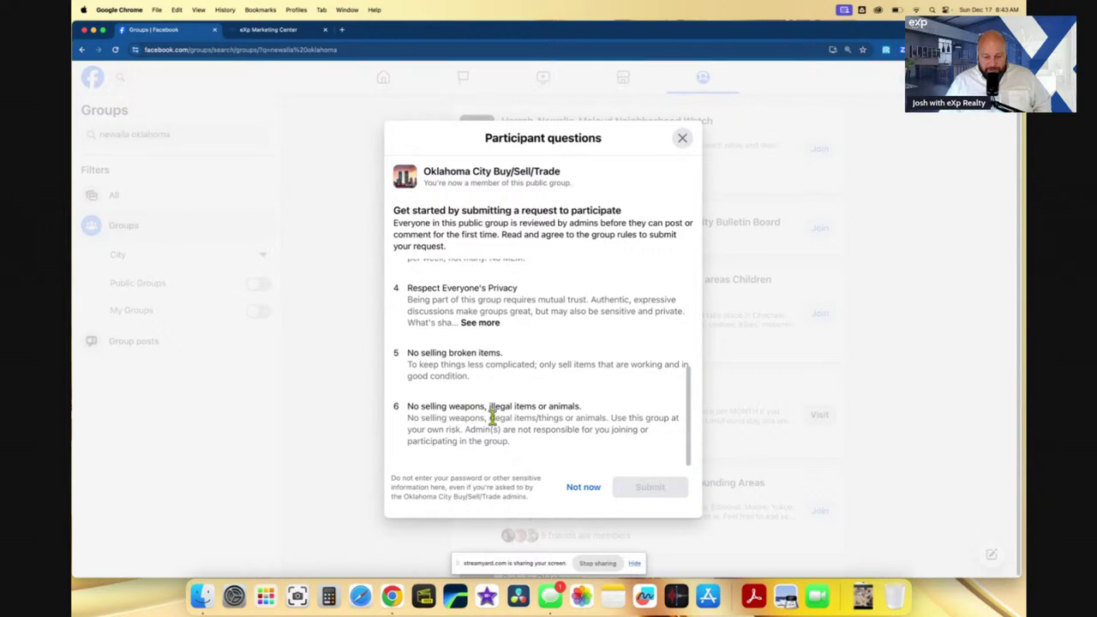
{"action": "scroll", "coordinate": [494, 418], "scroll_direction": "up", "scroll_amount": 10}
{"action": "left_click", "coordinate": [401, 301]}
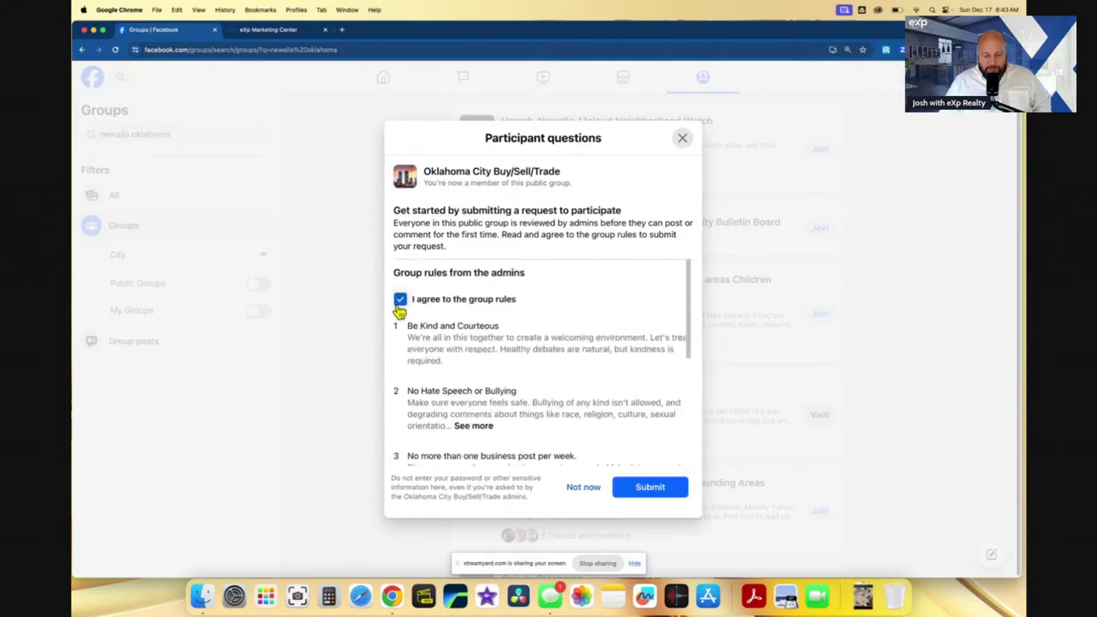
{"action": "left_click", "coordinate": [650, 488]}
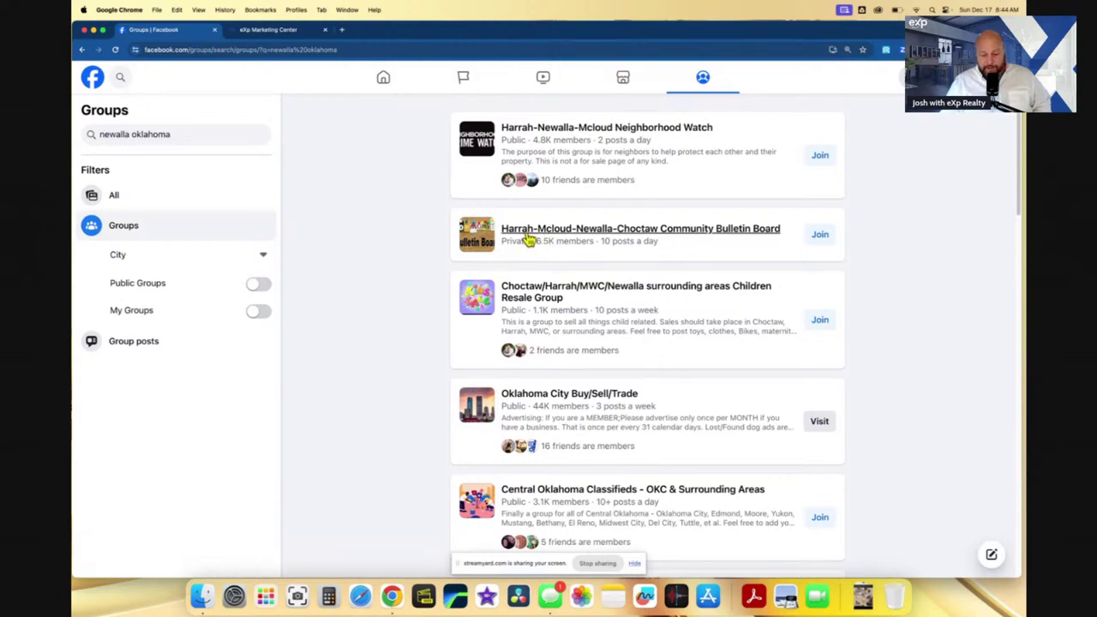
{"action": "mouse_move", "coordinate": [539, 237]}
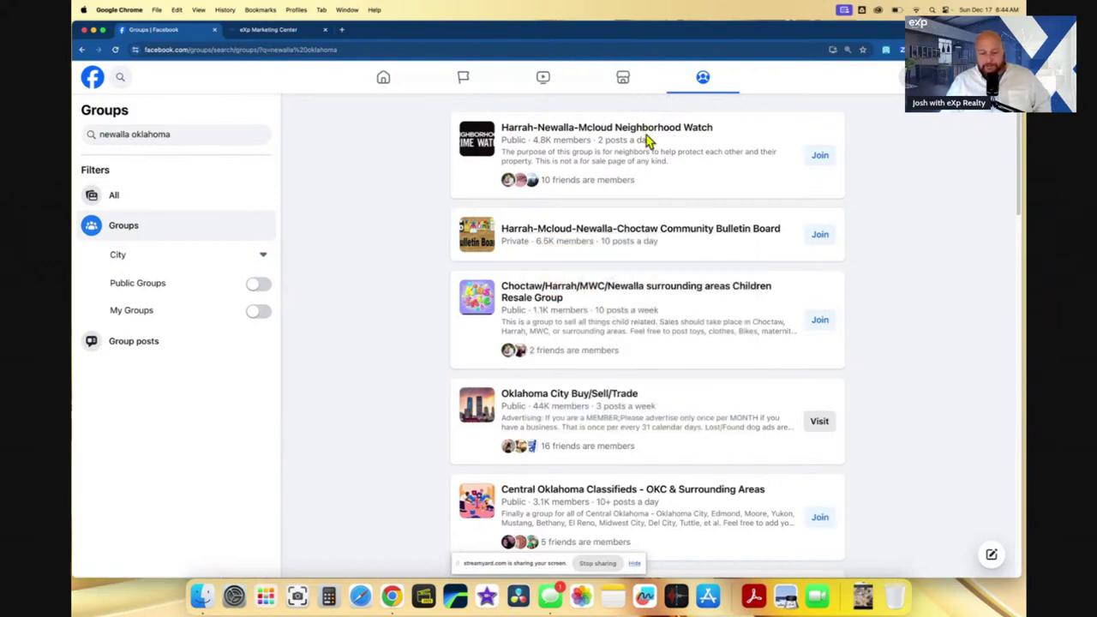
{"action": "mouse_move", "coordinate": [645, 135]}
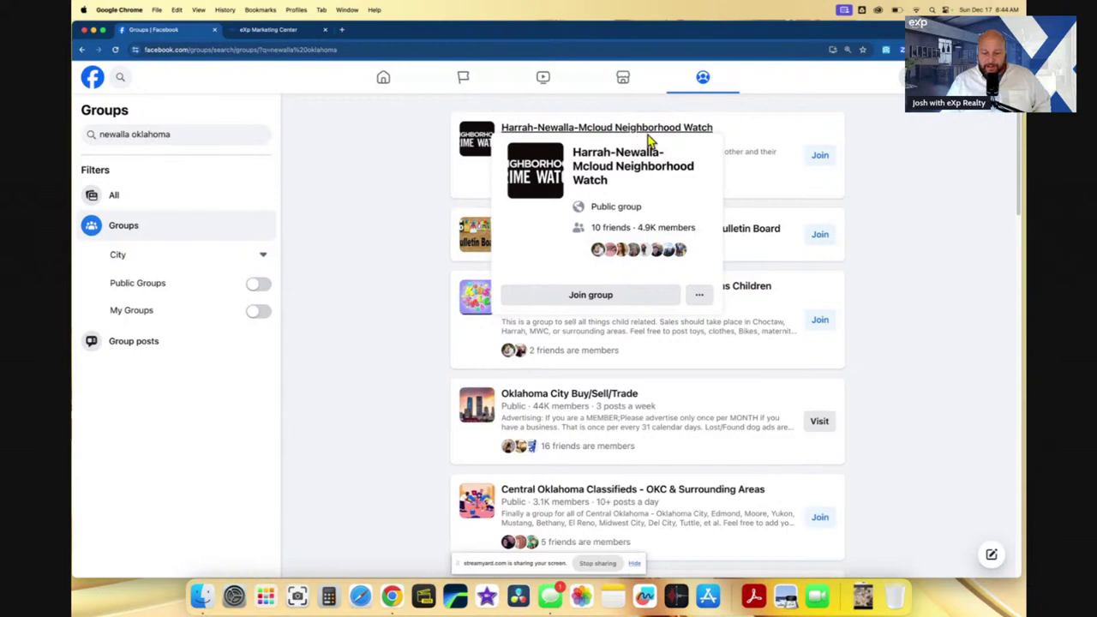
{"action": "scroll", "coordinate": [422, 301], "scroll_direction": "down", "scroll_amount": 1}
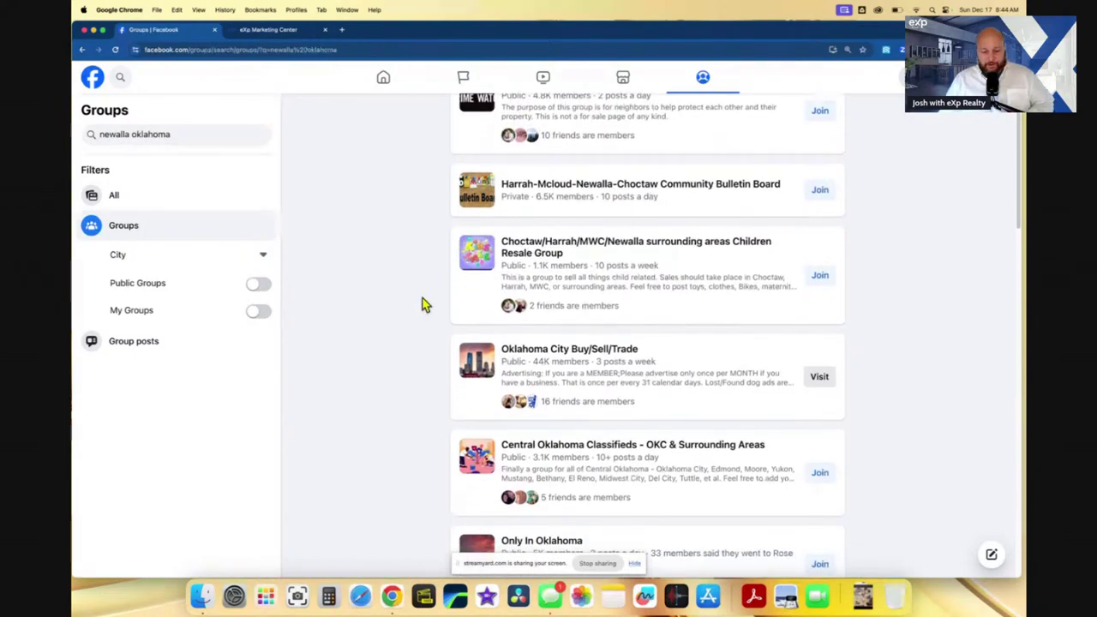
{"action": "mouse_move", "coordinate": [585, 191]}
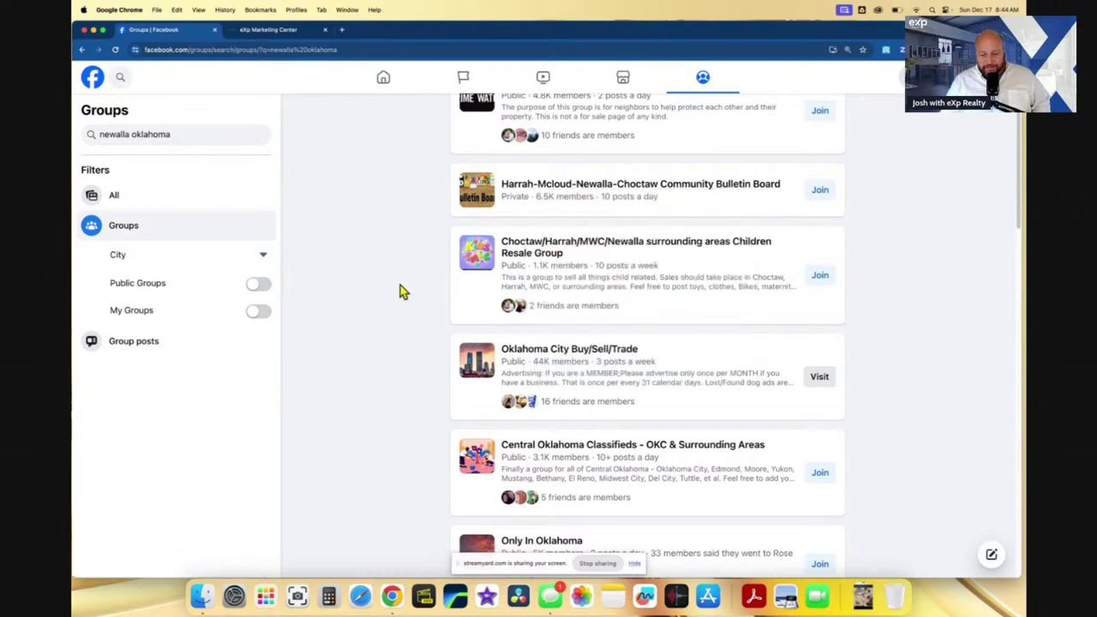
{"action": "scroll", "coordinate": [401, 286], "scroll_direction": "down", "scroll_amount": 1}
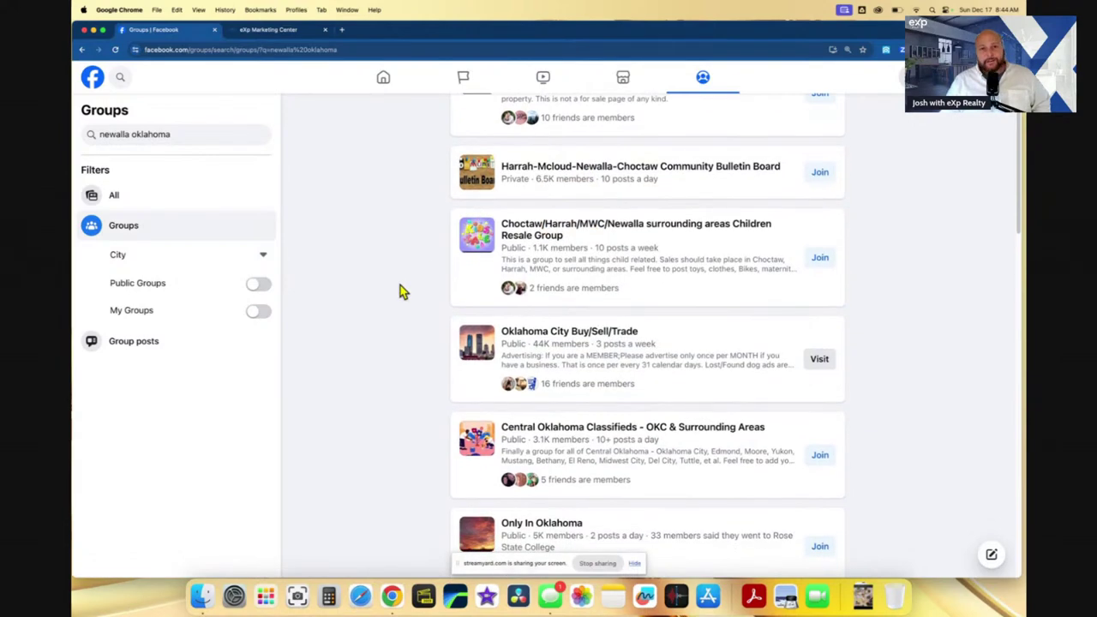
{"action": "mouse_move", "coordinate": [613, 232]}
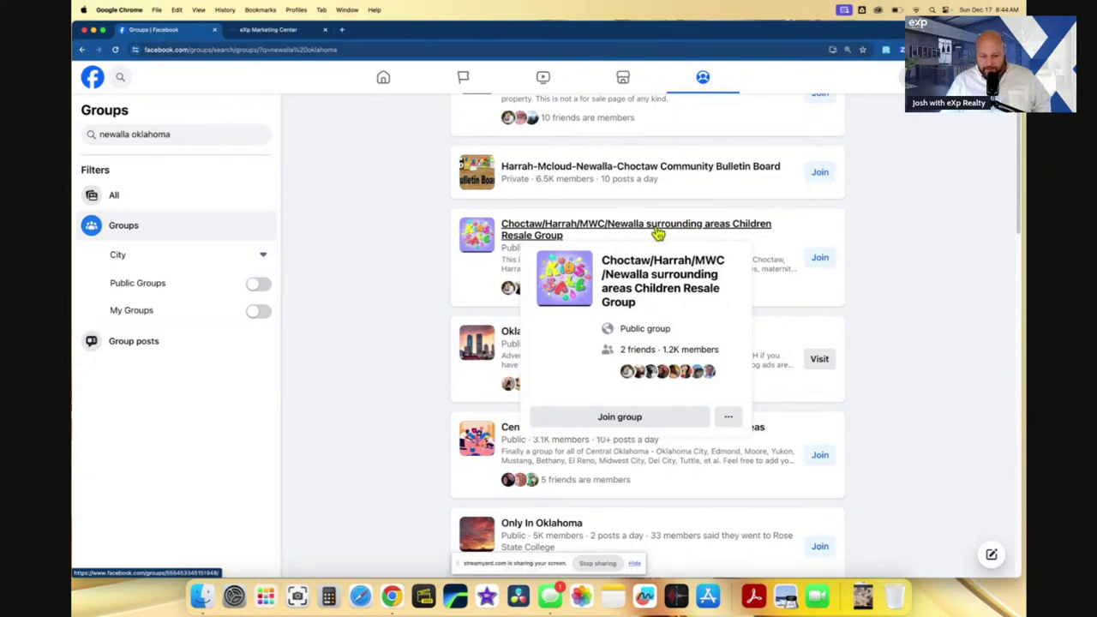
{"action": "scroll", "coordinate": [433, 289], "scroll_direction": "down", "scroll_amount": 1}
{"action": "scroll", "coordinate": [433, 289], "scroll_direction": "down", "scroll_amount": 4}
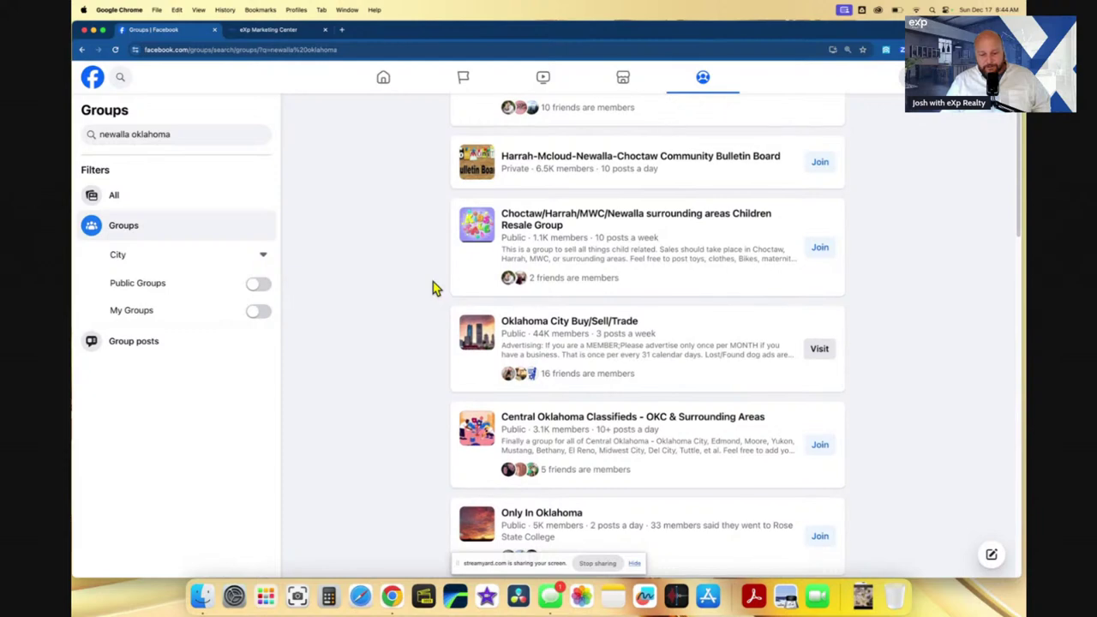
{"action": "scroll", "coordinate": [433, 289], "scroll_direction": "down", "scroll_amount": 3}
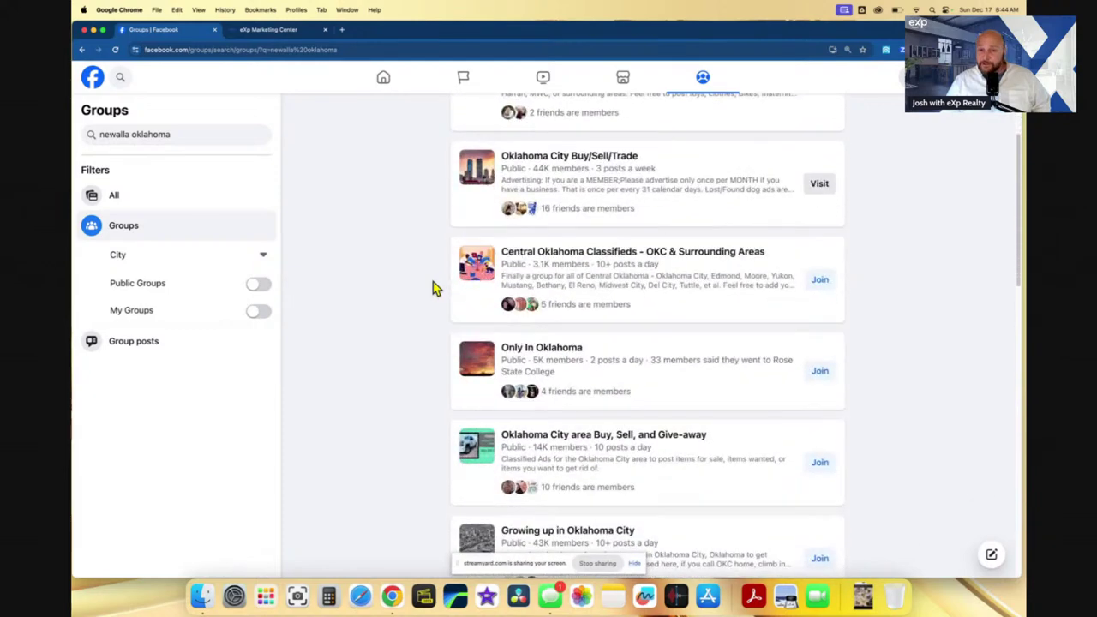
{"action": "scroll", "coordinate": [433, 289], "scroll_direction": "down", "scroll_amount": 4}
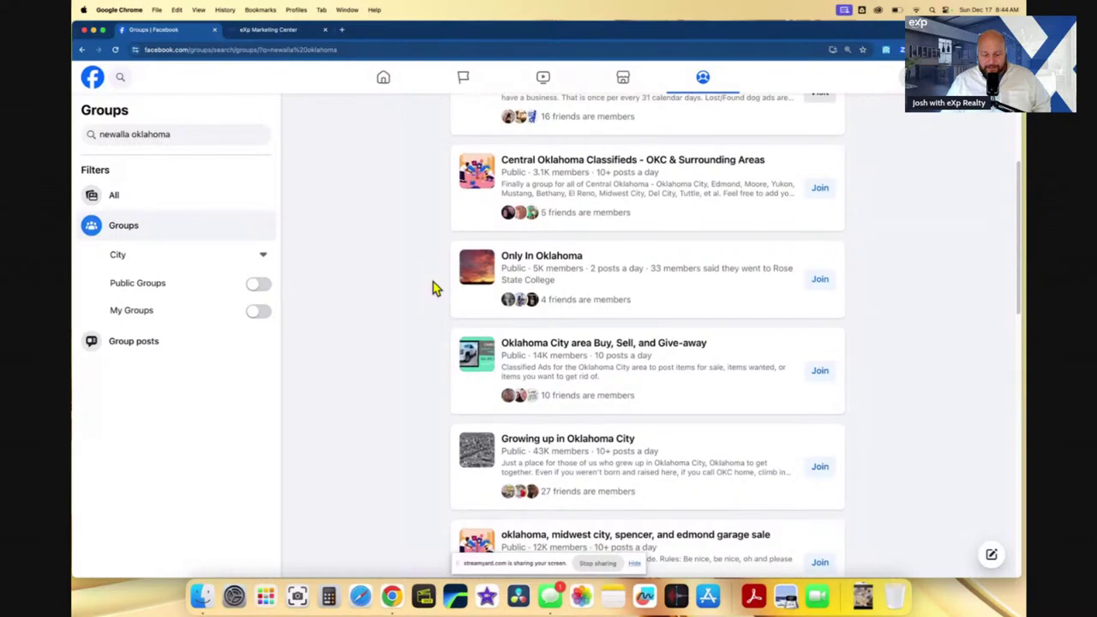
{"action": "scroll", "coordinate": [433, 289], "scroll_direction": "down", "scroll_amount": 4}
{"action": "scroll", "coordinate": [433, 289], "scroll_direction": "down", "scroll_amount": 12}
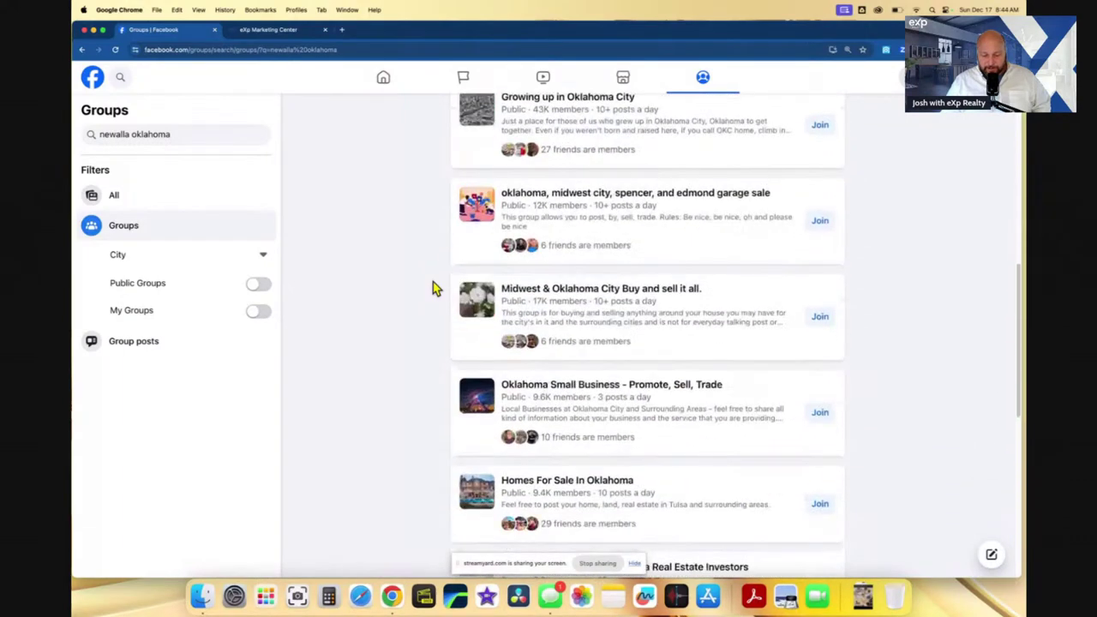
- Join the Midwest & Oklahoma City Buy and sell it all group
{"action": "mouse_move", "coordinate": [569, 294]}
{"action": "left_click", "coordinate": [819, 318]}
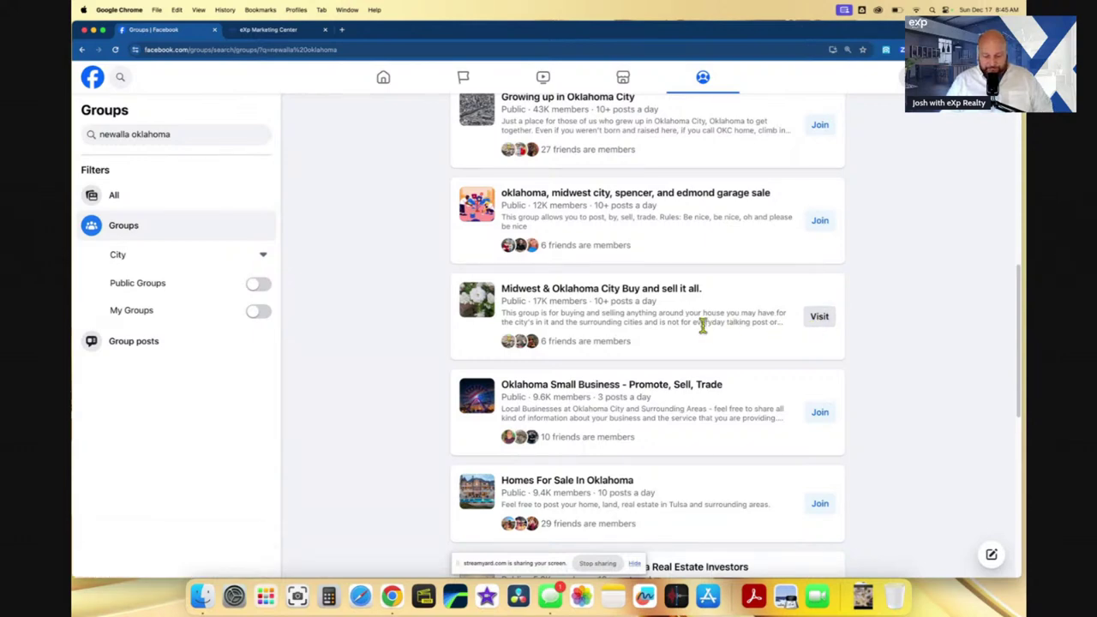
{"action": "scroll", "coordinate": [703, 325], "scroll_direction": "down", "scroll_amount": 1}
{"action": "scroll", "coordinate": [703, 324], "scroll_direction": "down", "scroll_amount": 3}
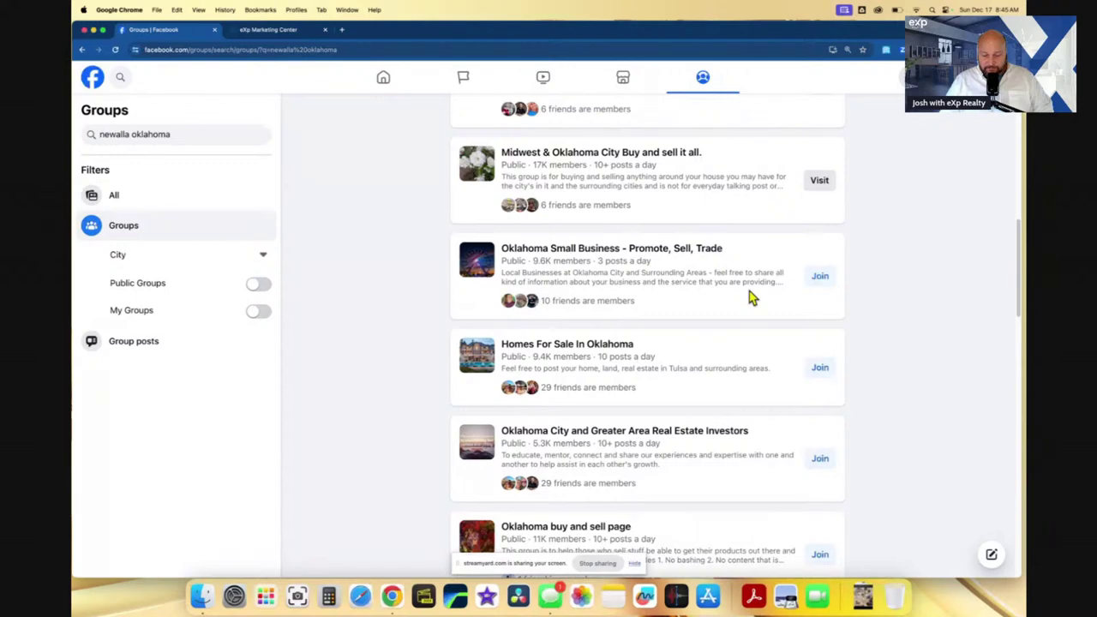
- Join the Oklahoma Small Business - Promote, Sell, Trade group and browse further results
{"action": "left_click", "coordinate": [820, 279]}
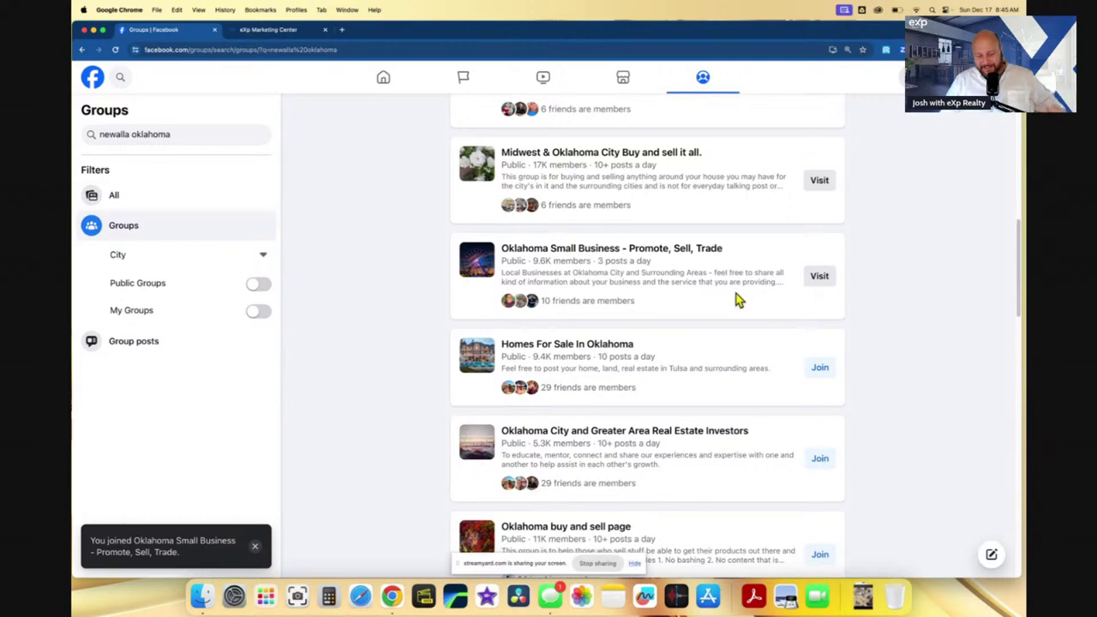
{"action": "scroll", "coordinate": [721, 310], "scroll_direction": "down", "scroll_amount": 1}
{"action": "scroll", "coordinate": [720, 310], "scroll_direction": "down", "scroll_amount": 2}
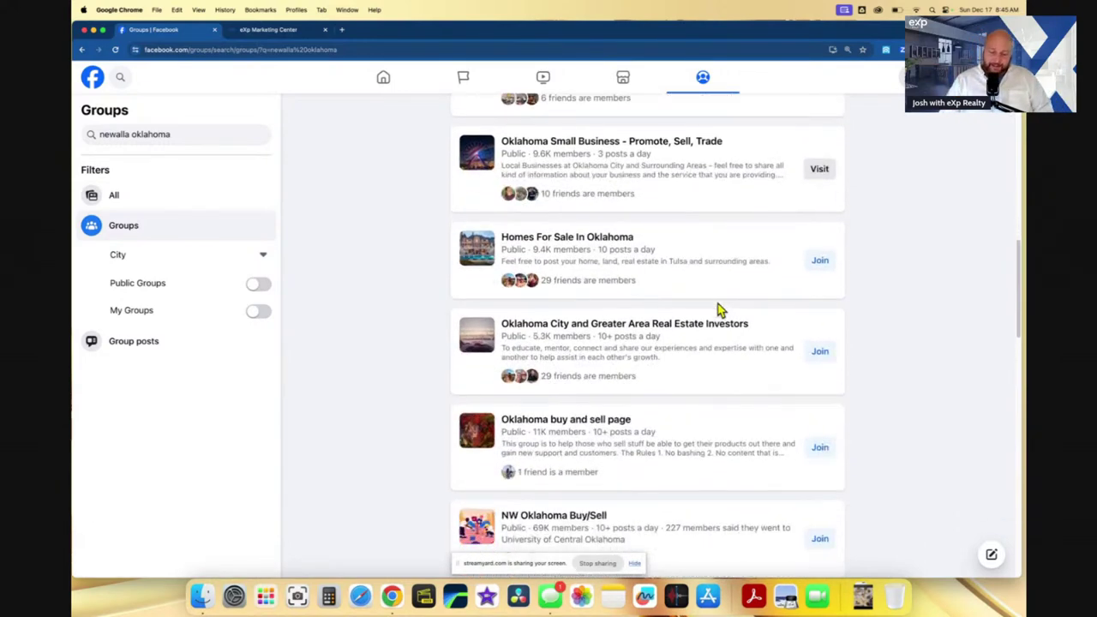
{"action": "scroll", "coordinate": [721, 311], "scroll_direction": "down", "scroll_amount": 1}
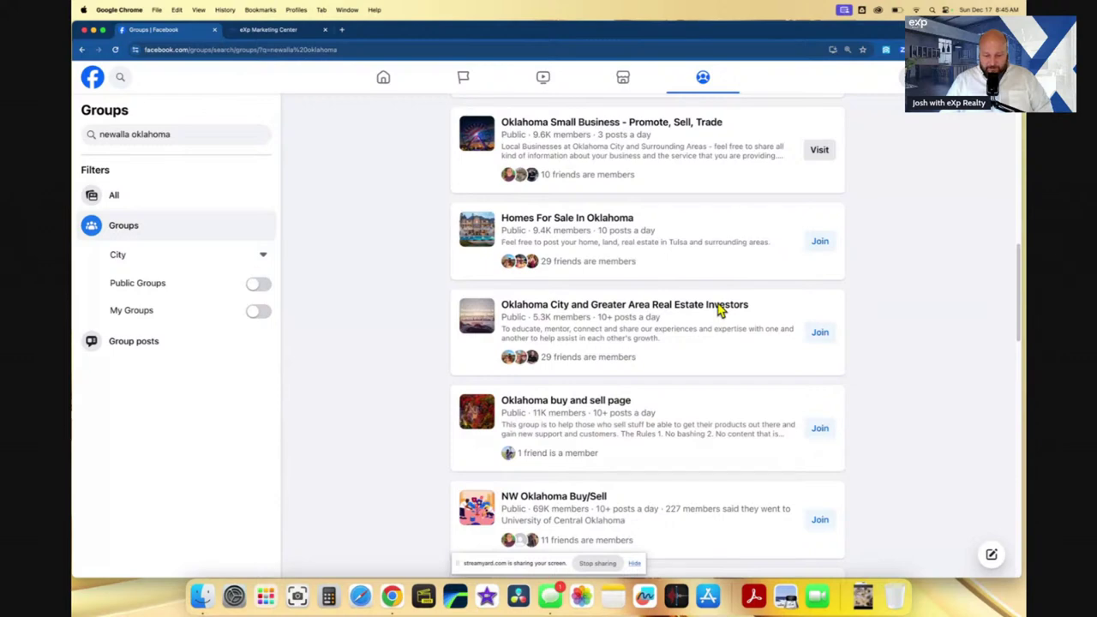
{"action": "scroll", "coordinate": [684, 296], "scroll_direction": "down", "scroll_amount": 6}
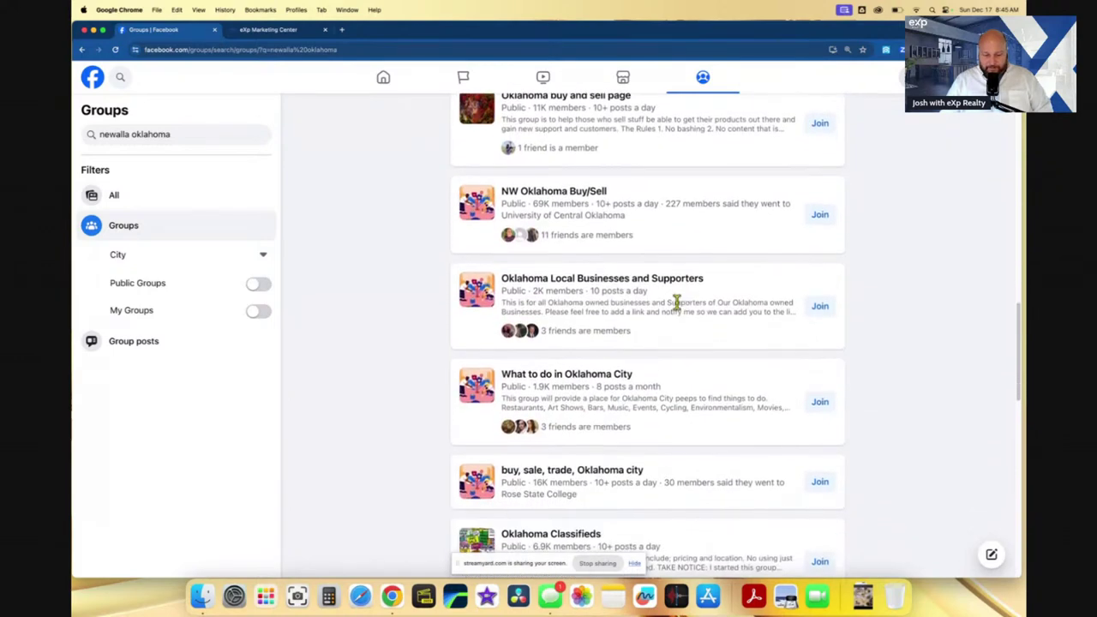
{"action": "scroll", "coordinate": [677, 302], "scroll_direction": "down", "scroll_amount": 5}
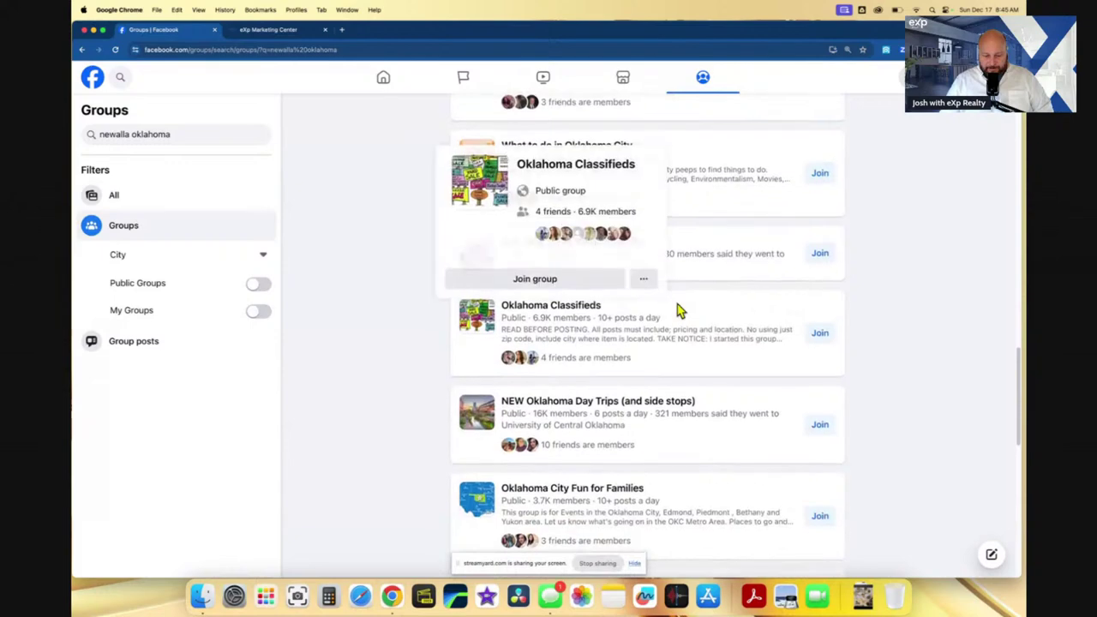
{"action": "scroll", "coordinate": [678, 312], "scroll_direction": "down", "scroll_amount": 1}
{"action": "scroll", "coordinate": [728, 369], "scroll_direction": "down", "scroll_amount": 2}
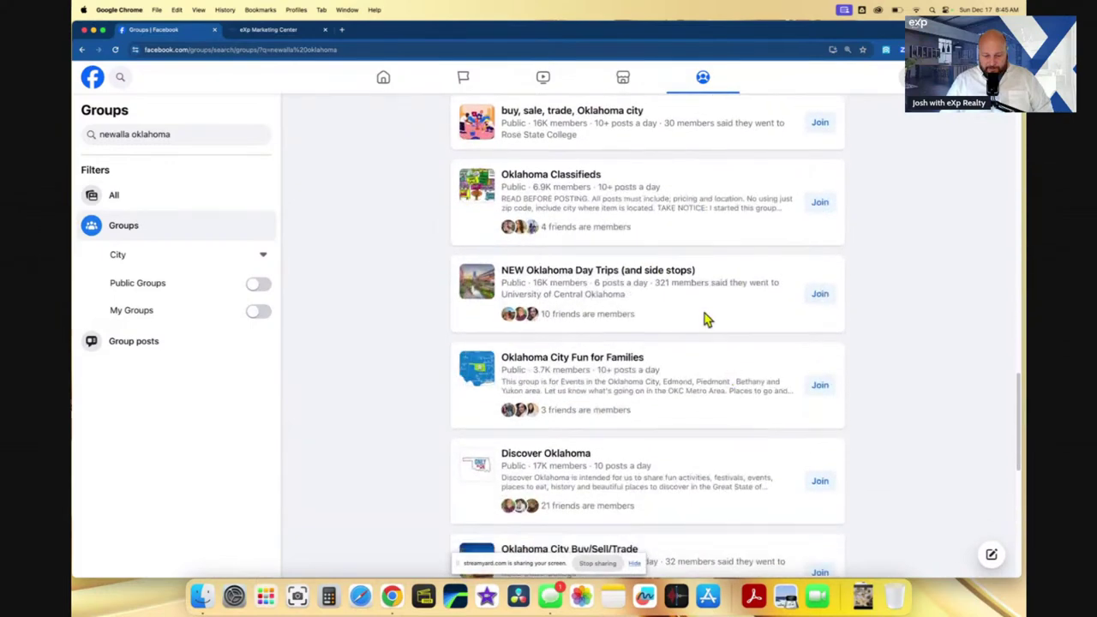
{"action": "scroll", "coordinate": [705, 319], "scroll_direction": "down", "scroll_amount": 3}
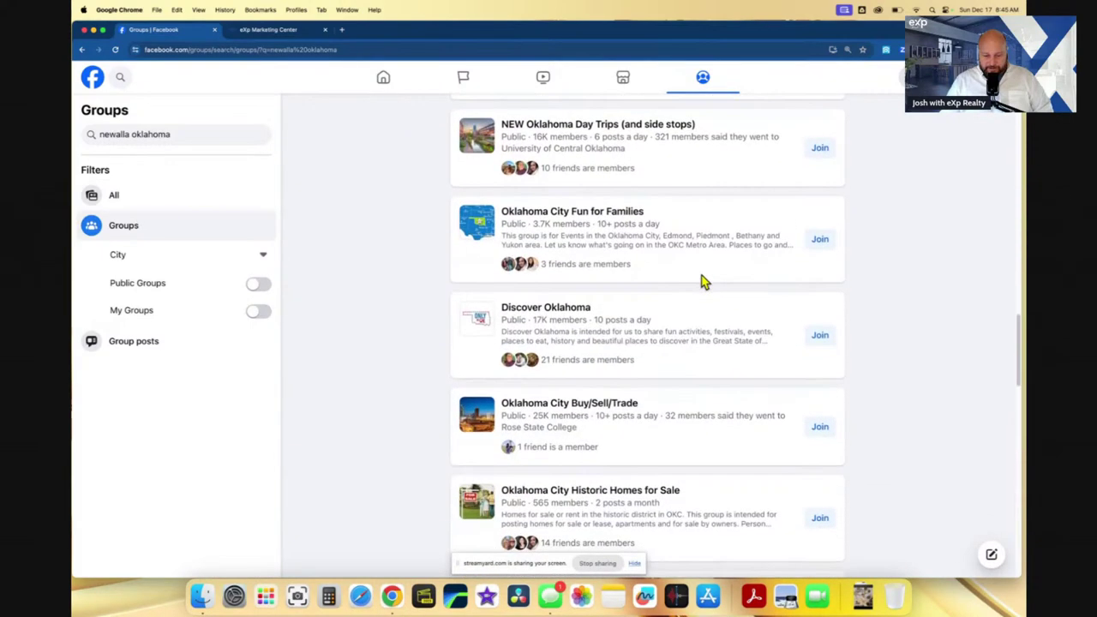
{"action": "scroll", "coordinate": [701, 282], "scroll_direction": "down", "scroll_amount": 6}
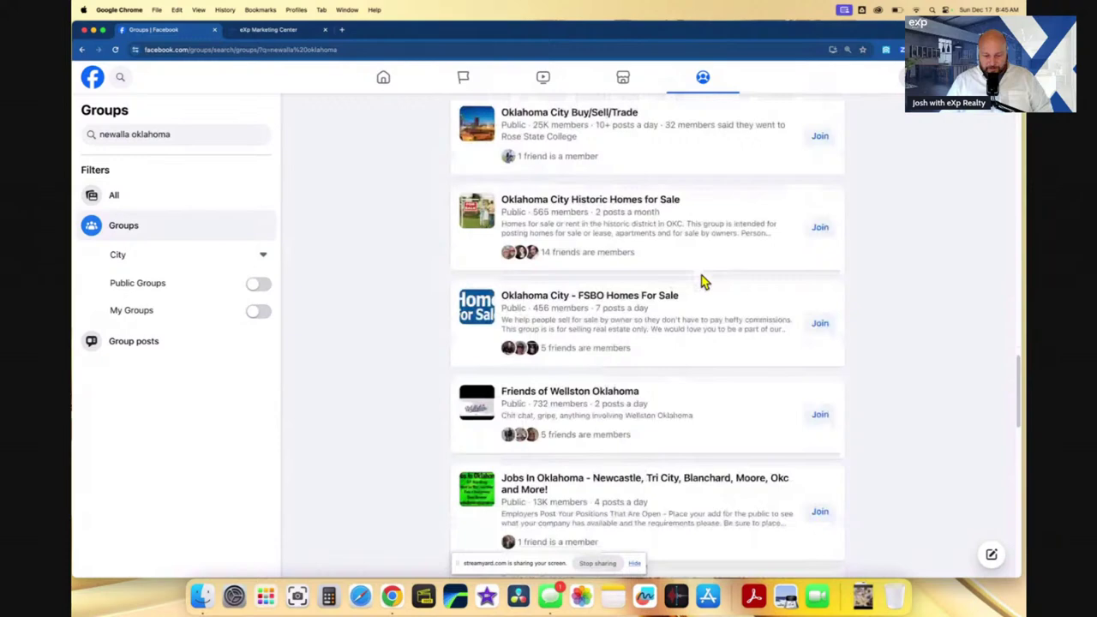
{"action": "scroll", "coordinate": [701, 281], "scroll_direction": "up", "scroll_amount": 2}
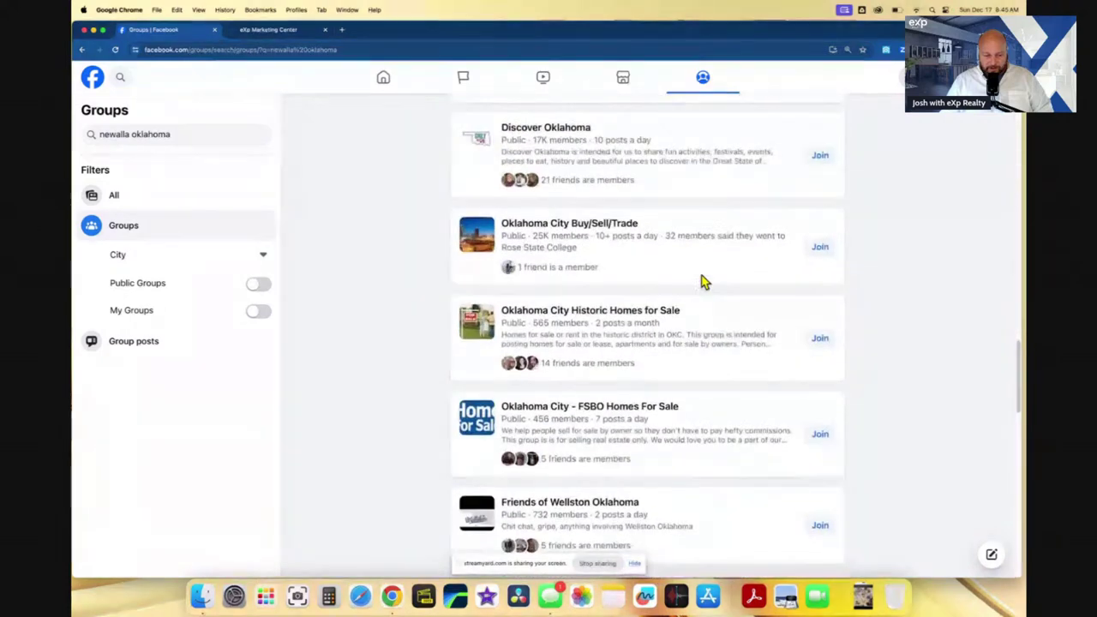
- Replace the group search with 'choctaw oklahoma' and browse the Choctaw-area group results
{"action": "left_click", "coordinate": [130, 134]}
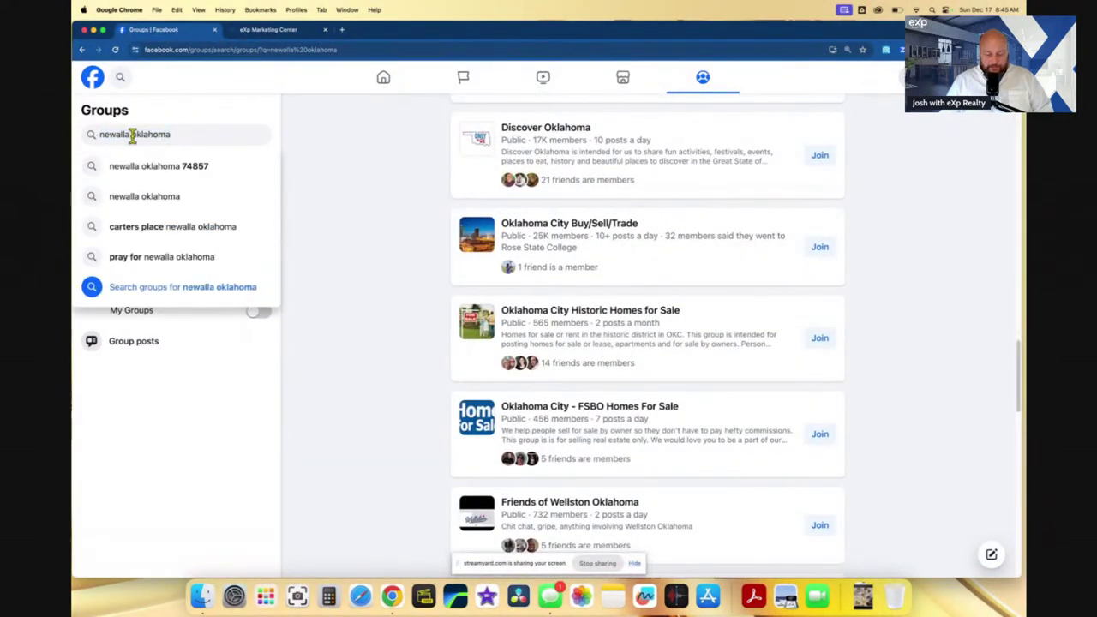
{"action": "key", "text": "BackSpace"}
{"action": "key", "text": "BackSpace"}
{"action": "key", "text": "BackSpace"}
{"action": "key", "text": "BackSpace"}
{"action": "key", "text": "BackSpace"}
{"action": "key", "text": "BackSpace"}
{"action": "key", "text": "BackSpace"}
{"action": "key", "text": "BackSpace"}
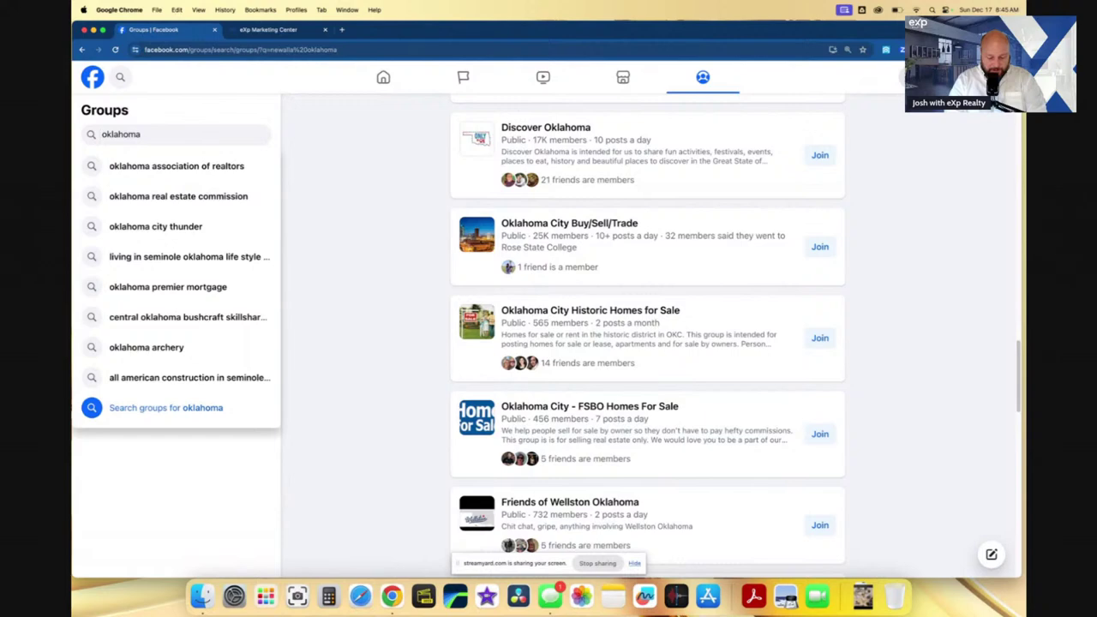
{"action": "type", "text": "choca "}
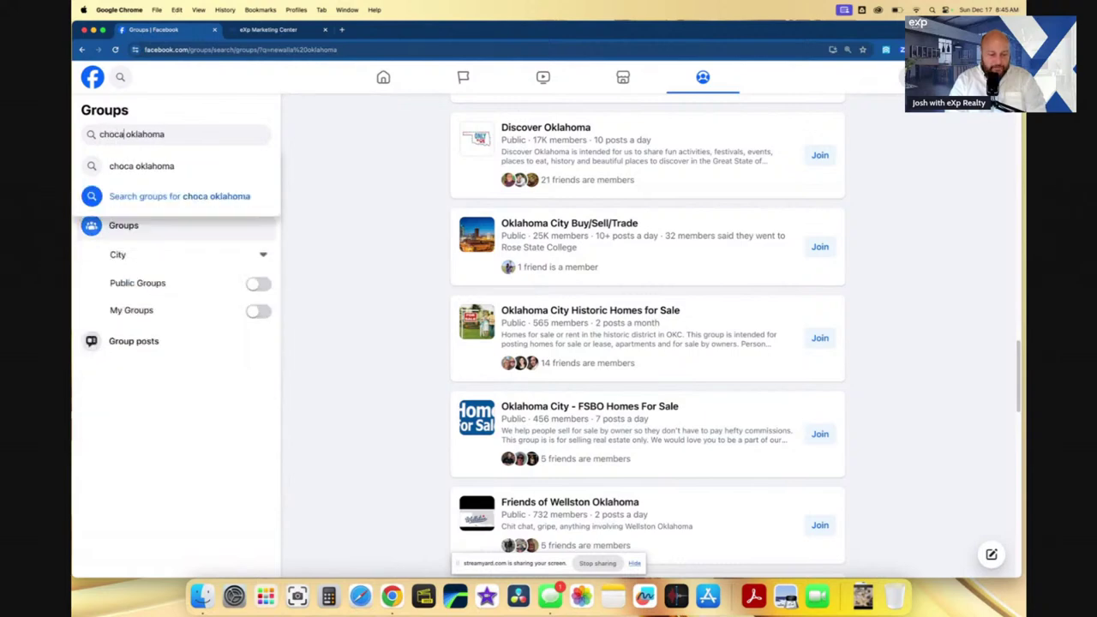
{"action": "type", "text": "tow"}
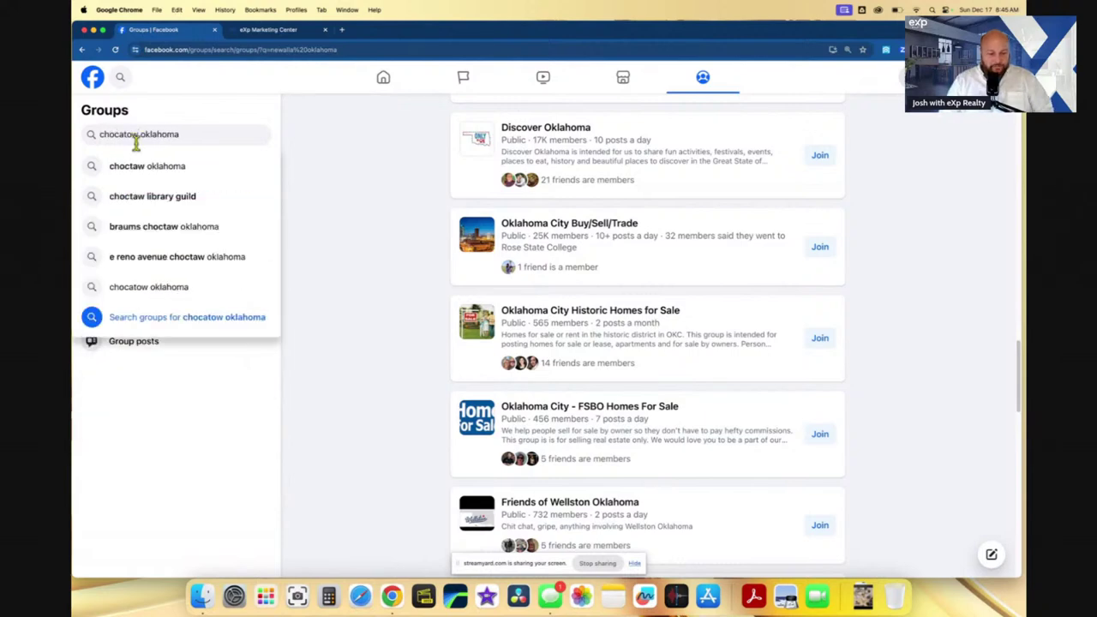
{"action": "left_click", "coordinate": [141, 170]}
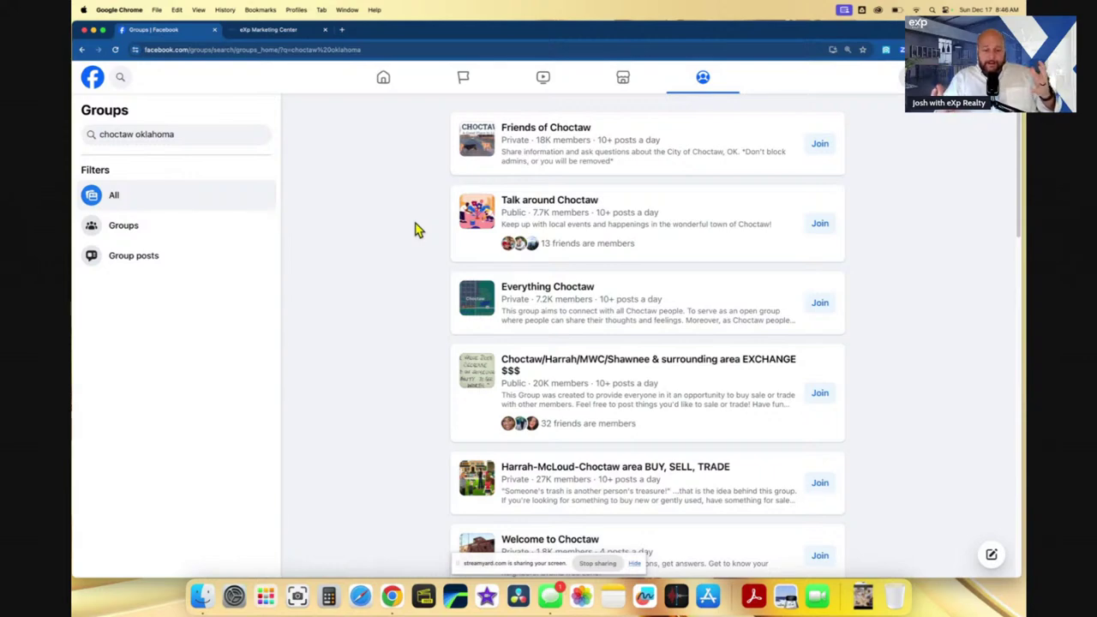
{"action": "scroll", "coordinate": [422, 283], "scroll_direction": "down", "scroll_amount": 3}
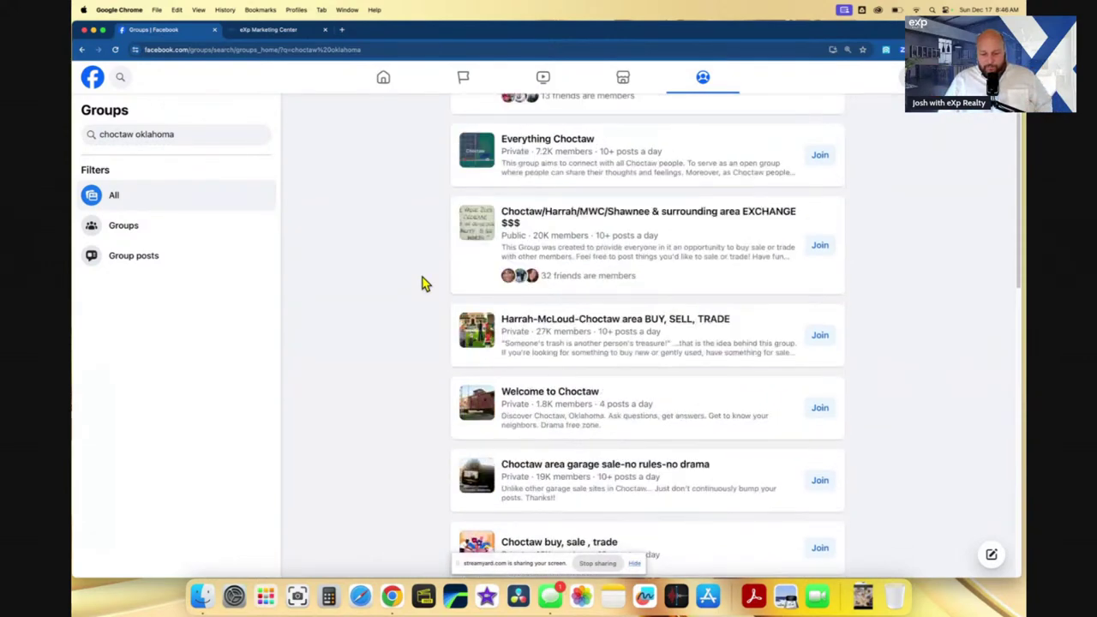
{"action": "scroll", "coordinate": [422, 282], "scroll_direction": "down", "scroll_amount": 1}
{"action": "scroll", "coordinate": [422, 283], "scroll_direction": "up", "scroll_amount": 3}
{"action": "mouse_move", "coordinate": [660, 296]}
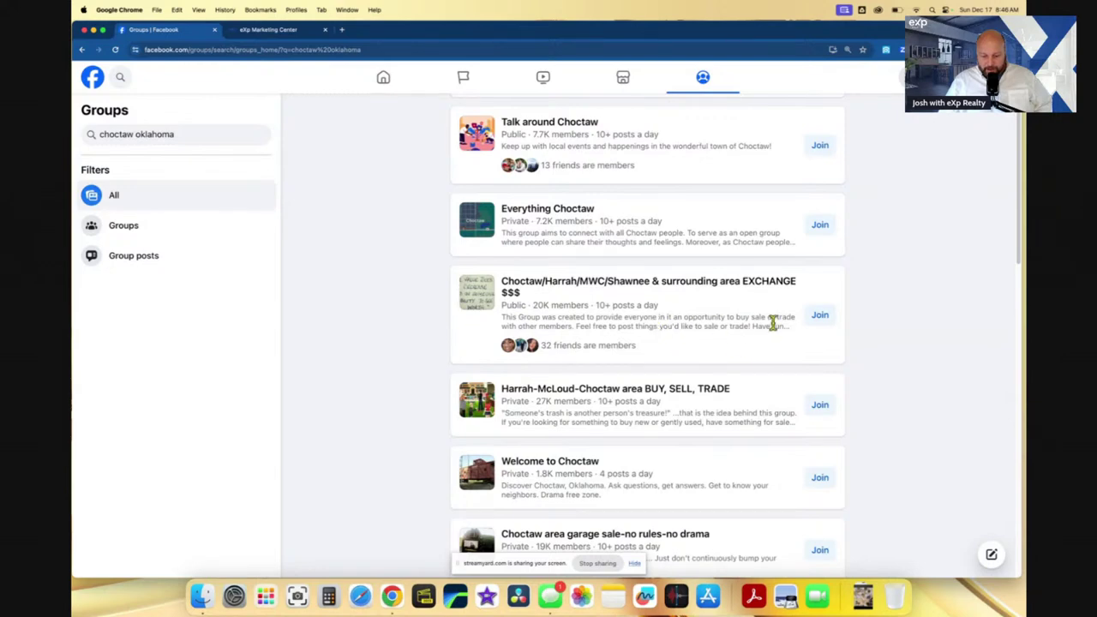
- Join the Choctaw/Harrah/MWC/Shawnee EXCHANGE group, answering Scissortail and Shawnee, and submit
{"action": "left_click", "coordinate": [820, 319]}
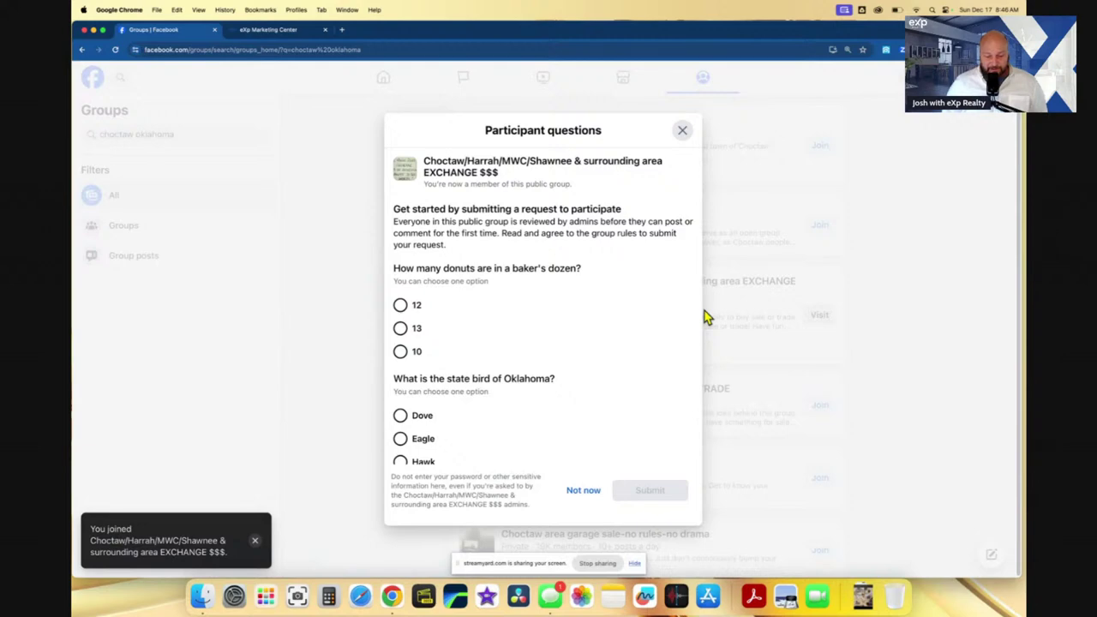
{"action": "left_click", "coordinate": [400, 305]}
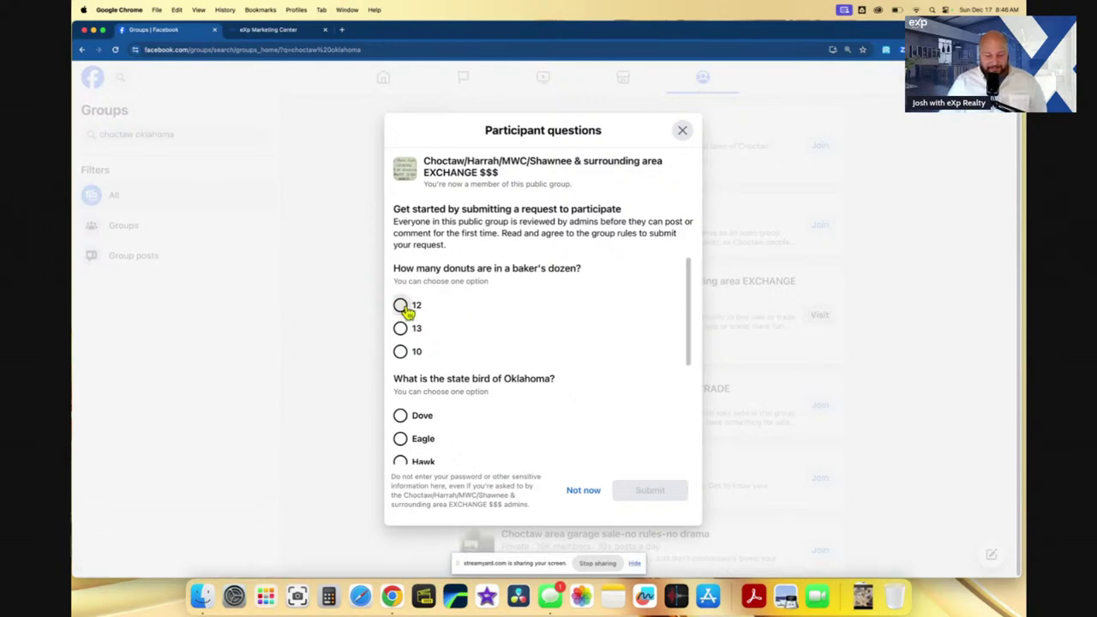
{"action": "scroll", "coordinate": [482, 315], "scroll_direction": "down", "scroll_amount": 2}
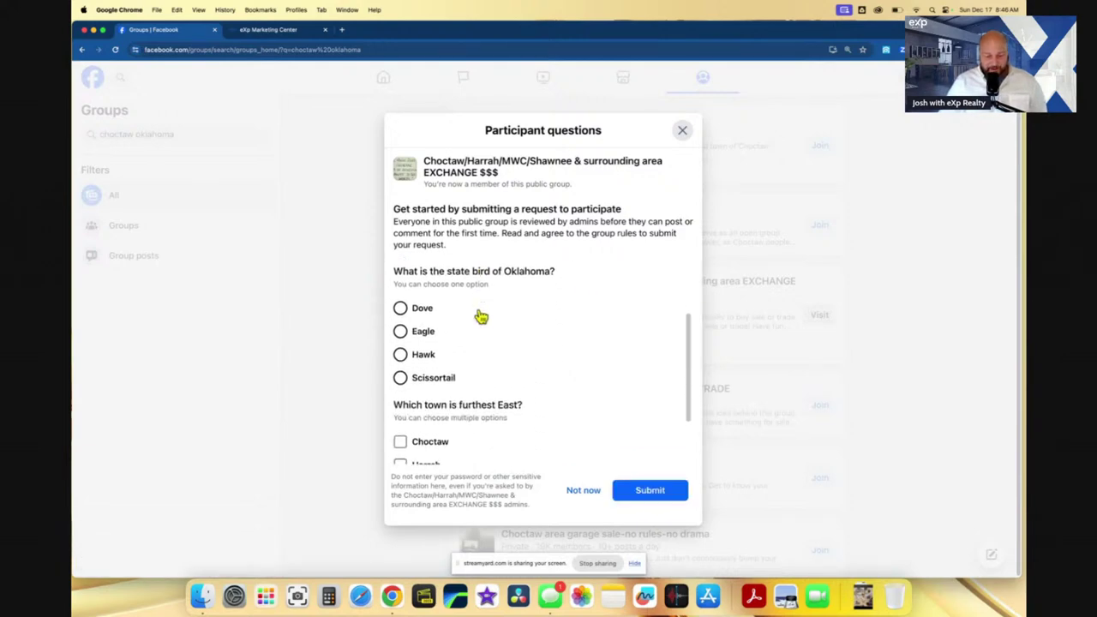
{"action": "left_click", "coordinate": [430, 378]}
{"action": "scroll", "coordinate": [506, 370], "scroll_direction": "down", "scroll_amount": 3}
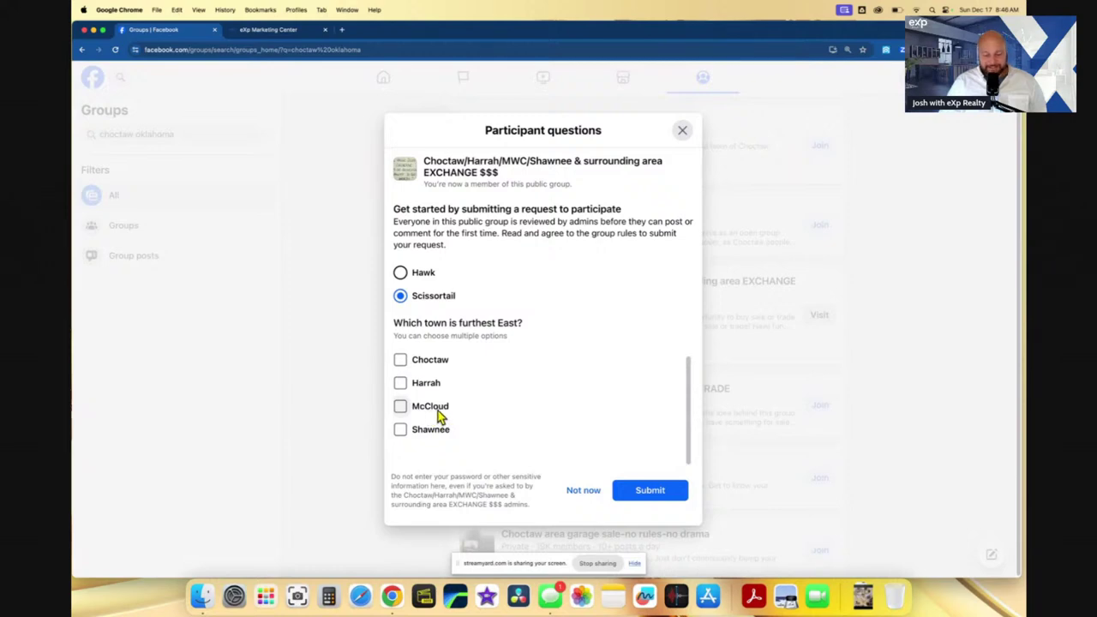
{"action": "left_click", "coordinate": [401, 429]}
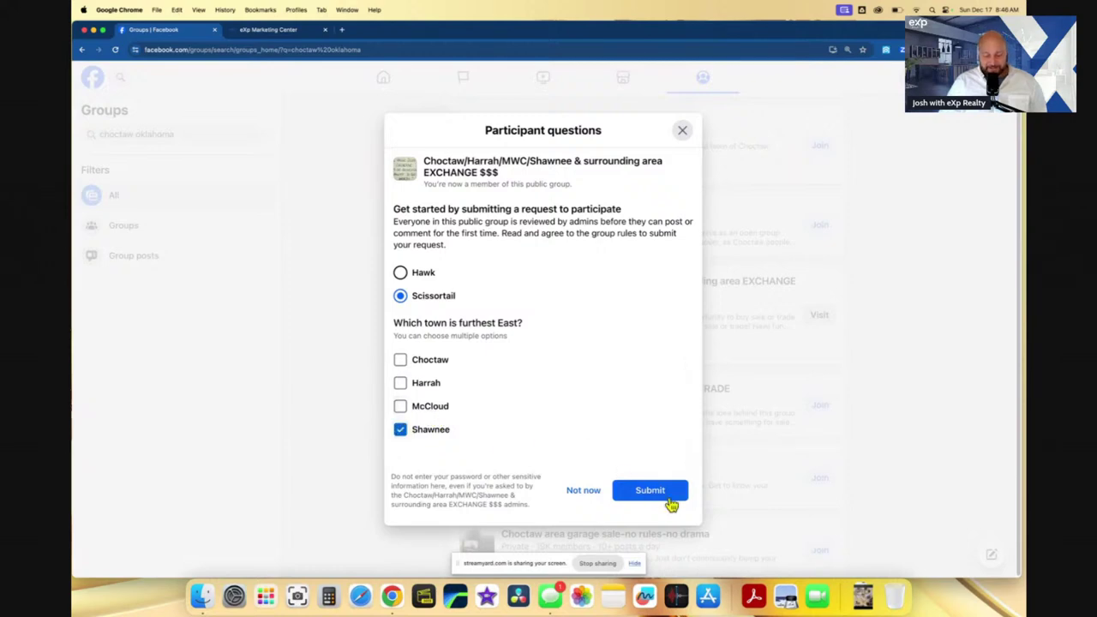
{"action": "left_click", "coordinate": [660, 496]}
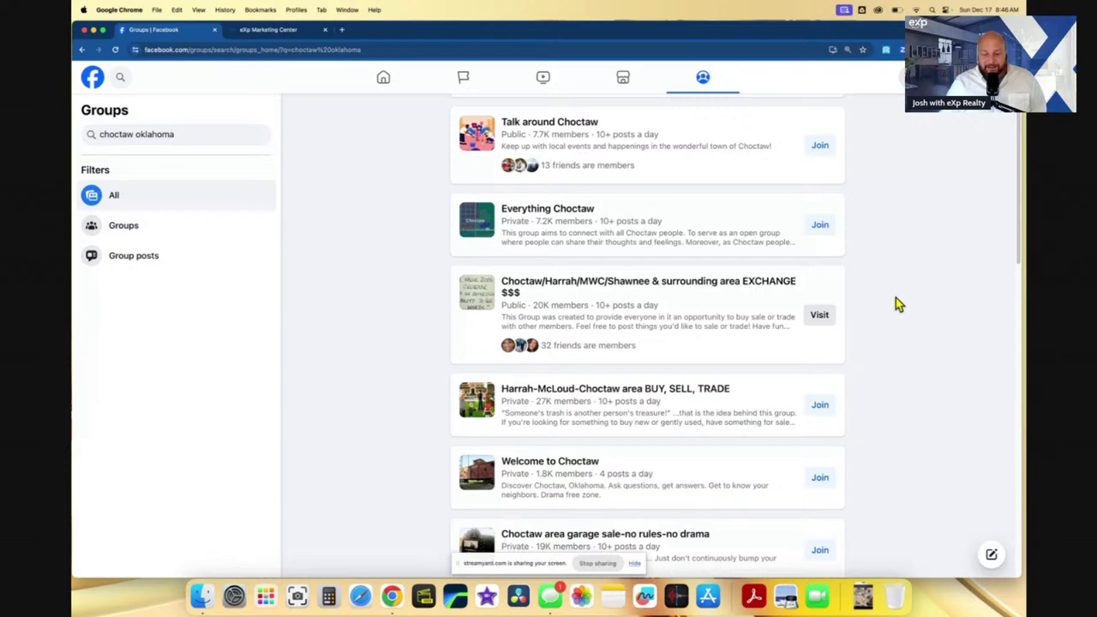
- Go back to the Facebook home feed and switch to Marketplace
{"action": "scroll", "coordinate": [896, 299], "scroll_direction": "up", "scroll_amount": 2}
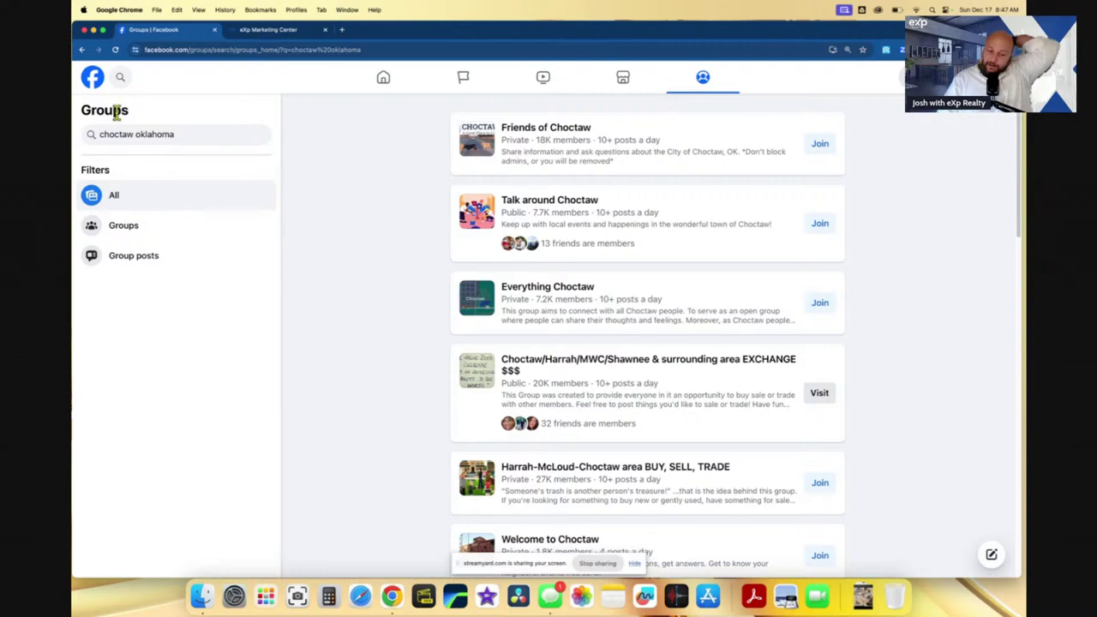
{"action": "left_click", "coordinate": [99, 86]}
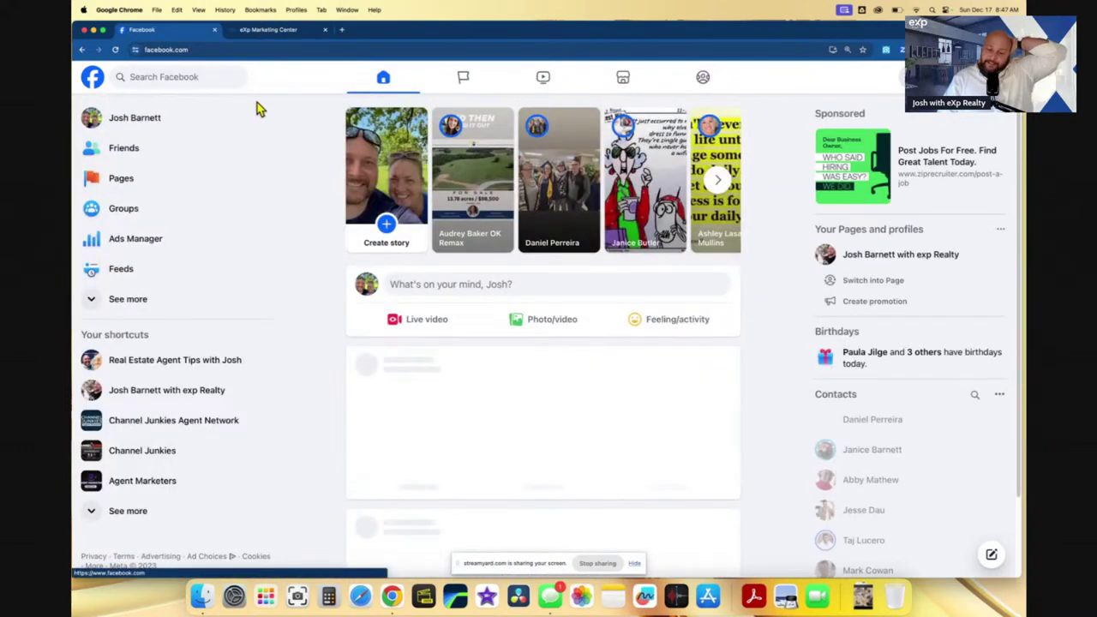
{"action": "left_click", "coordinate": [625, 80]}
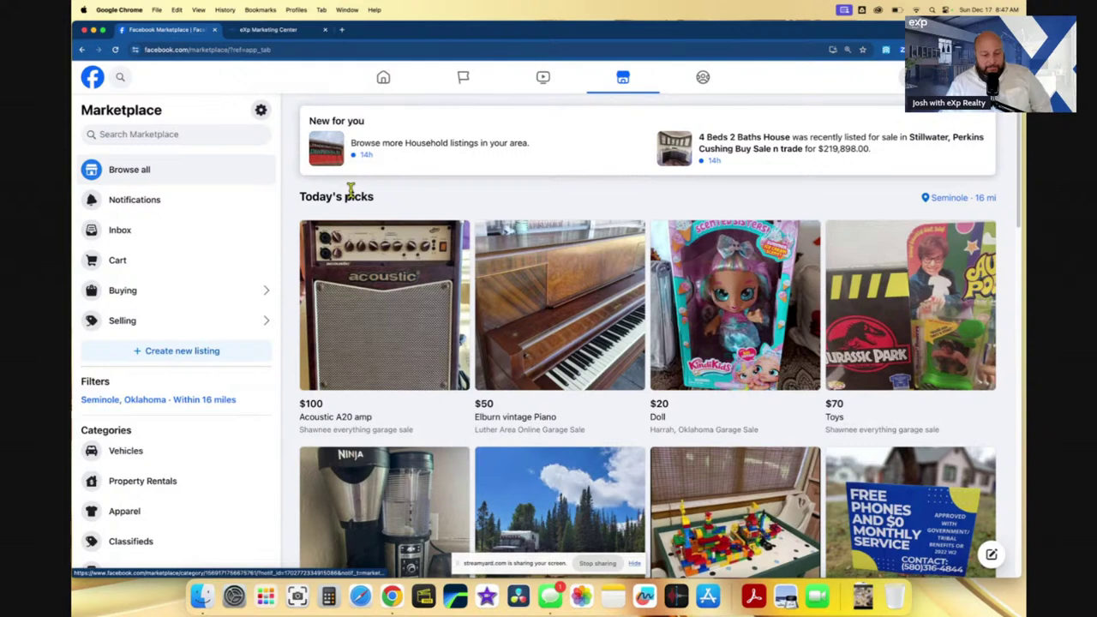
- Create a new Marketplace listing of the Home for Sale or Rent type
{"action": "left_click", "coordinate": [159, 358]}
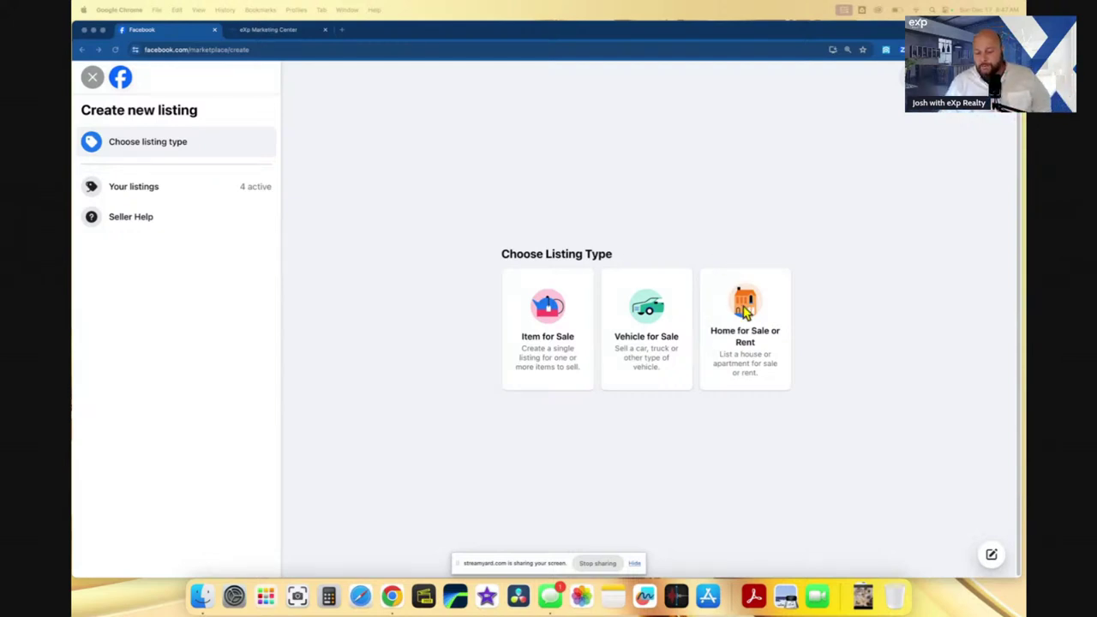
{"action": "left_click", "coordinate": [749, 338]}
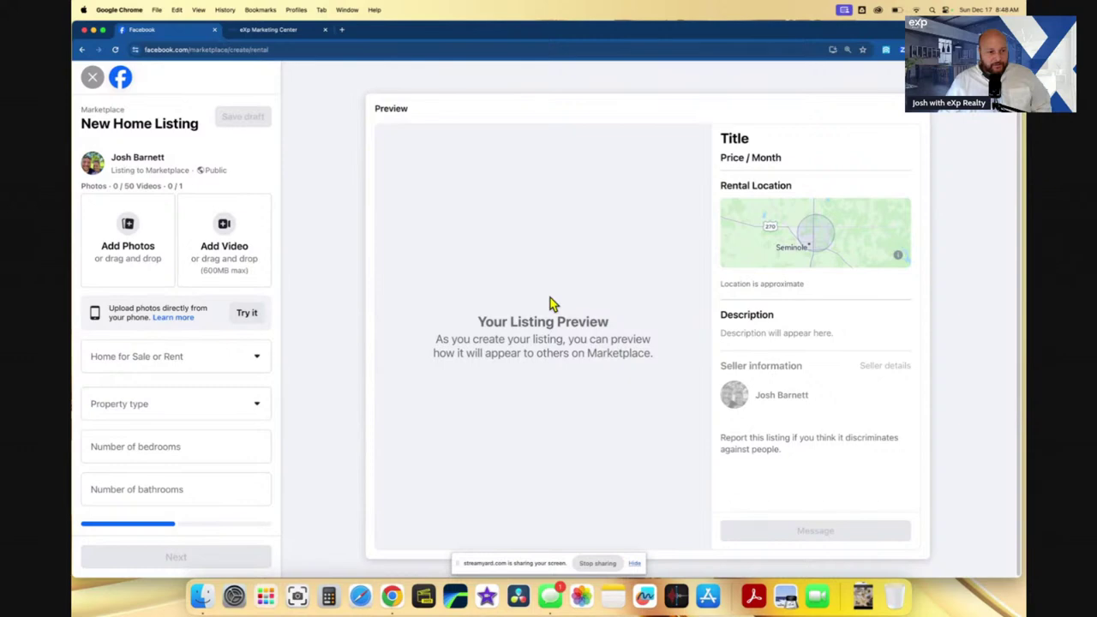
- Upload all eight Snapshot JPEGs from the Drive folder 1. Real Estate > 4. A - H > lot > Pics
{"action": "left_click", "coordinate": [144, 239]}
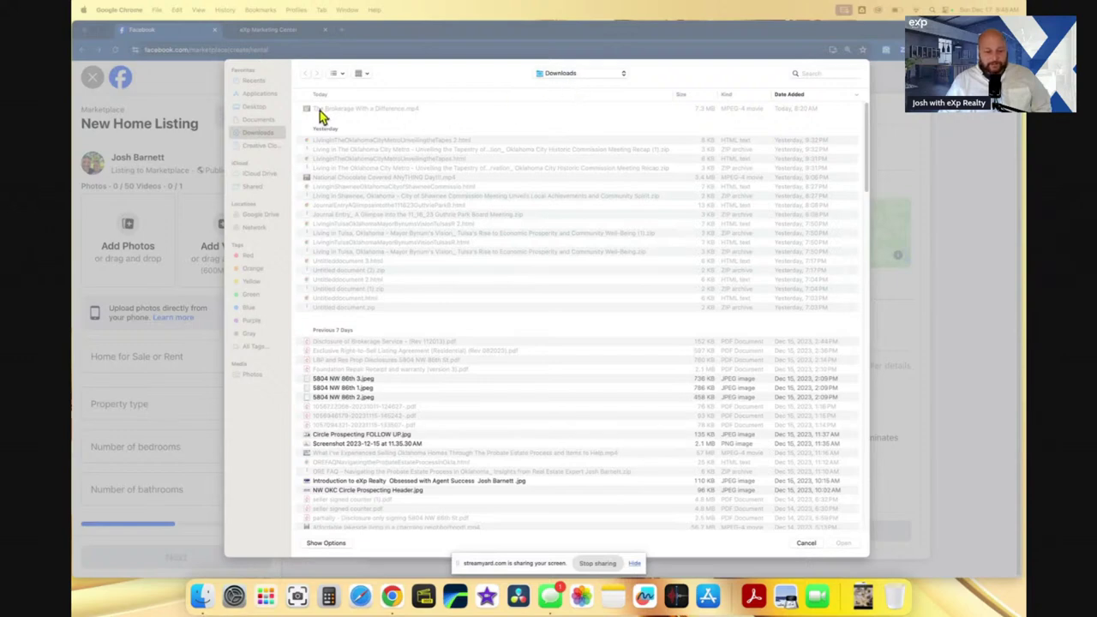
{"action": "left_click", "coordinate": [256, 214]}
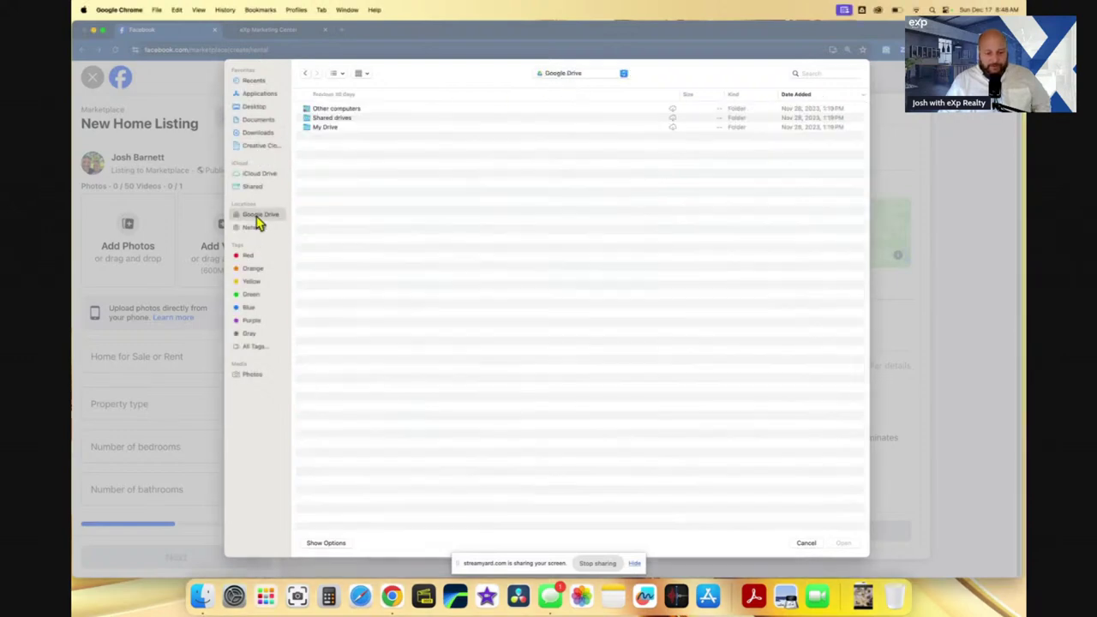
{"action": "double_click", "coordinate": [340, 127]}
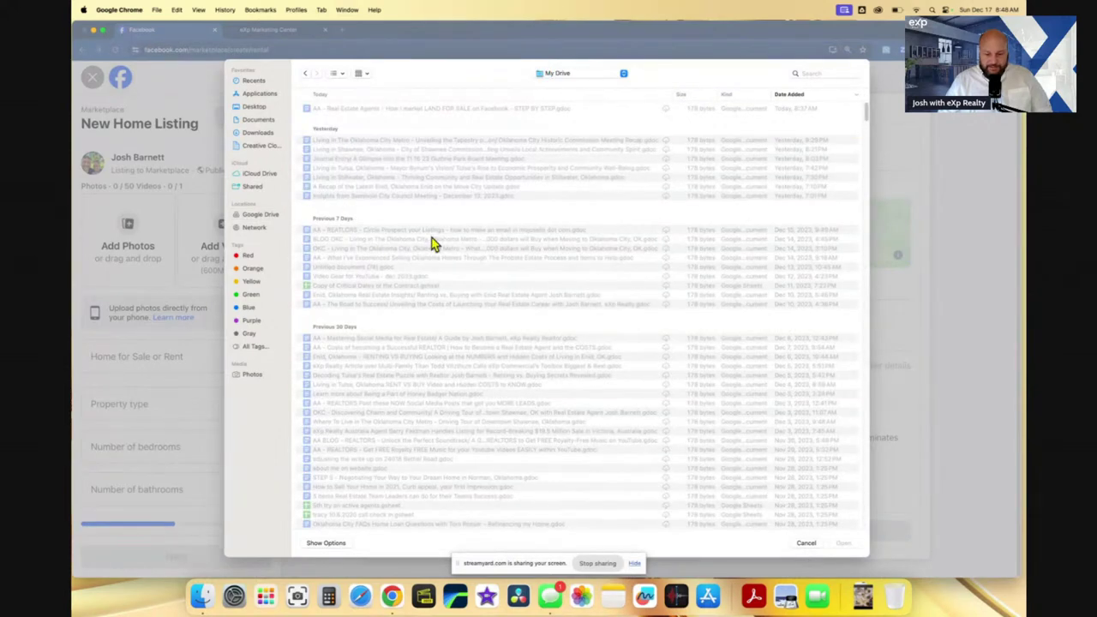
{"action": "left_click", "coordinate": [547, 96]}
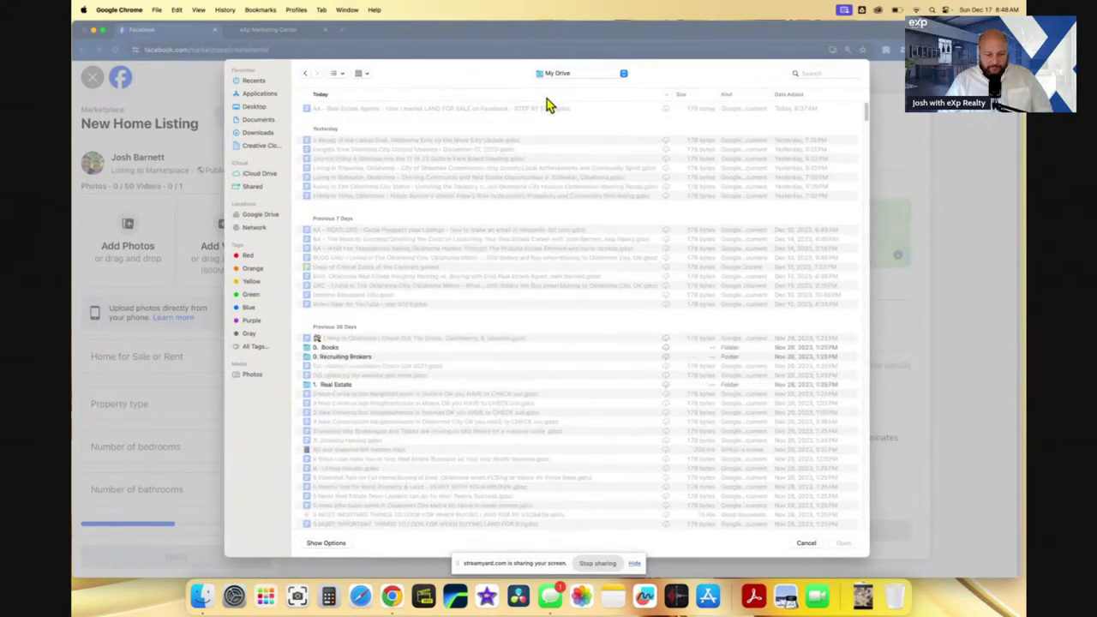
{"action": "double_click", "coordinate": [339, 385]}
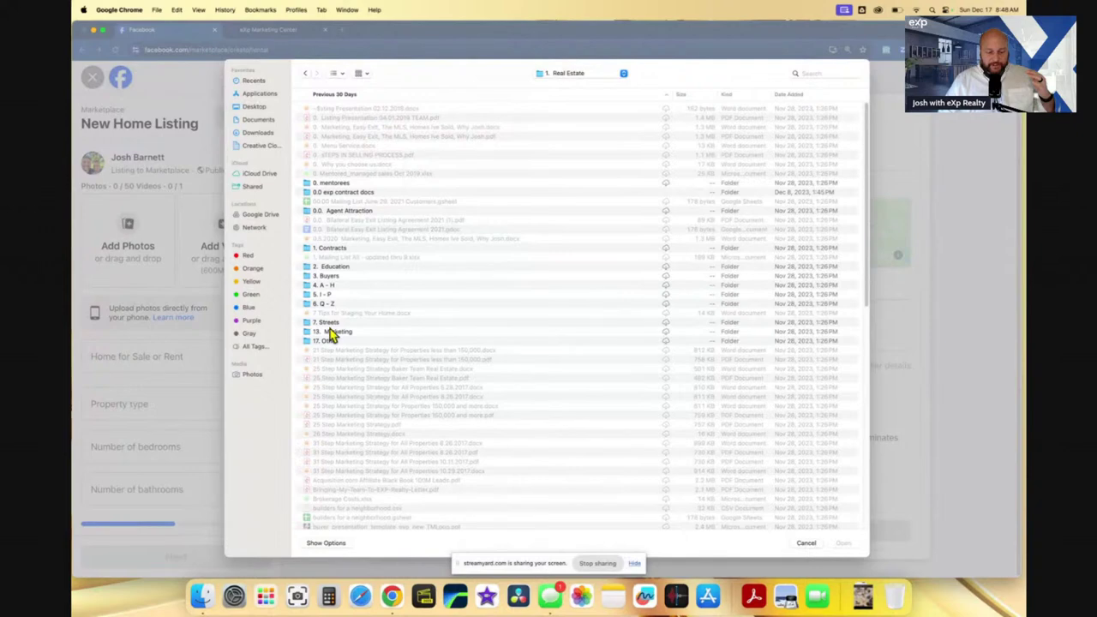
{"action": "double_click", "coordinate": [331, 286]}
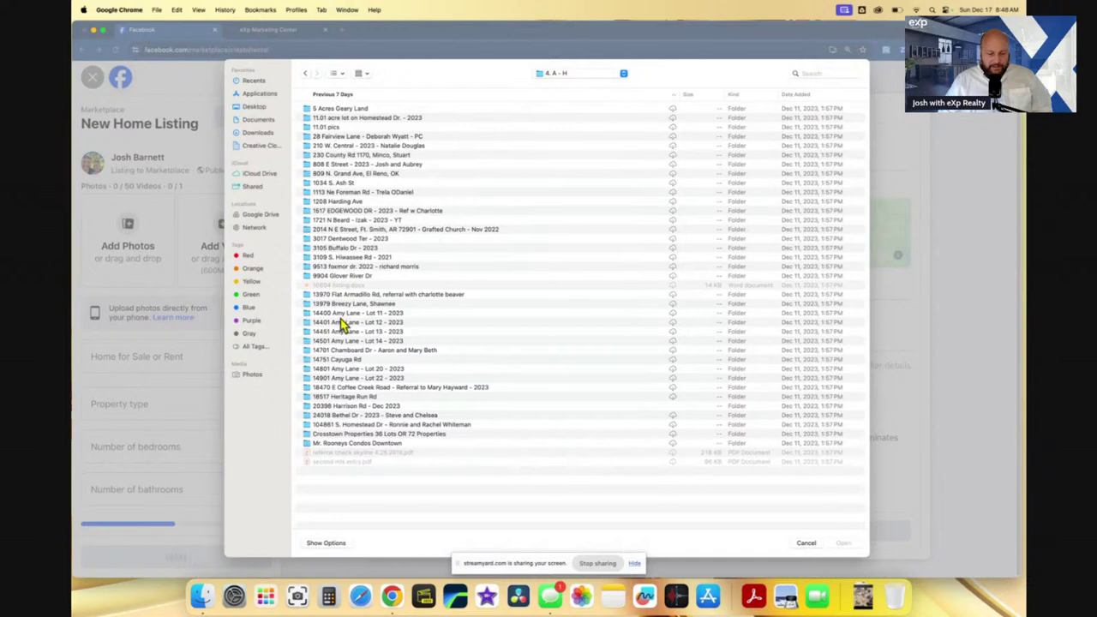
{"action": "double_click", "coordinate": [336, 379]}
{"action": "left_click", "coordinate": [349, 176]}
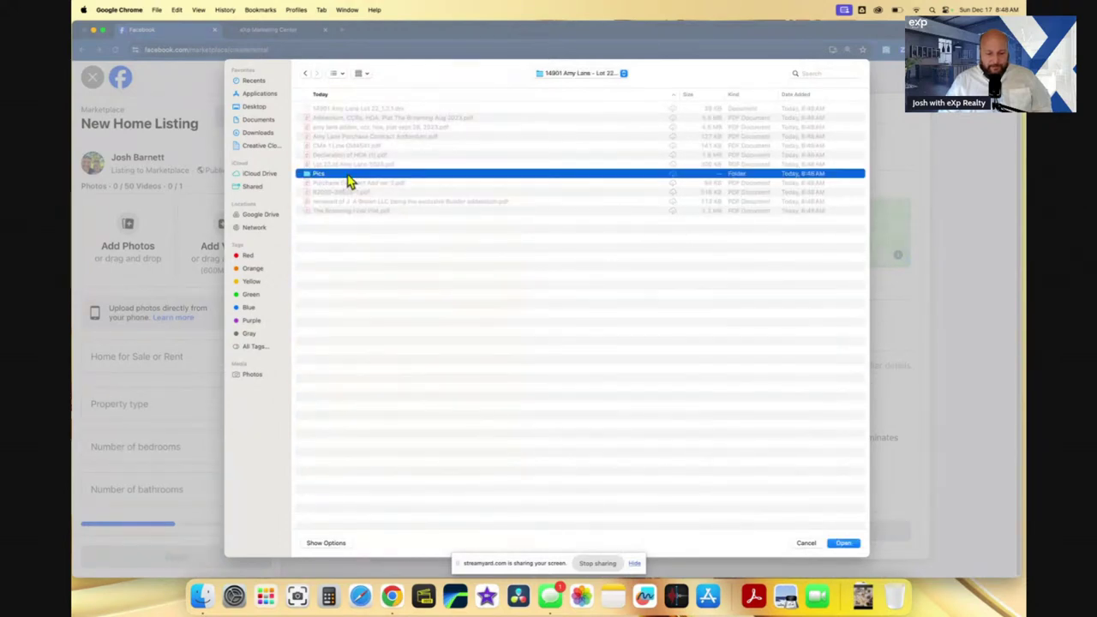
{"action": "double_click", "coordinate": [349, 177]}
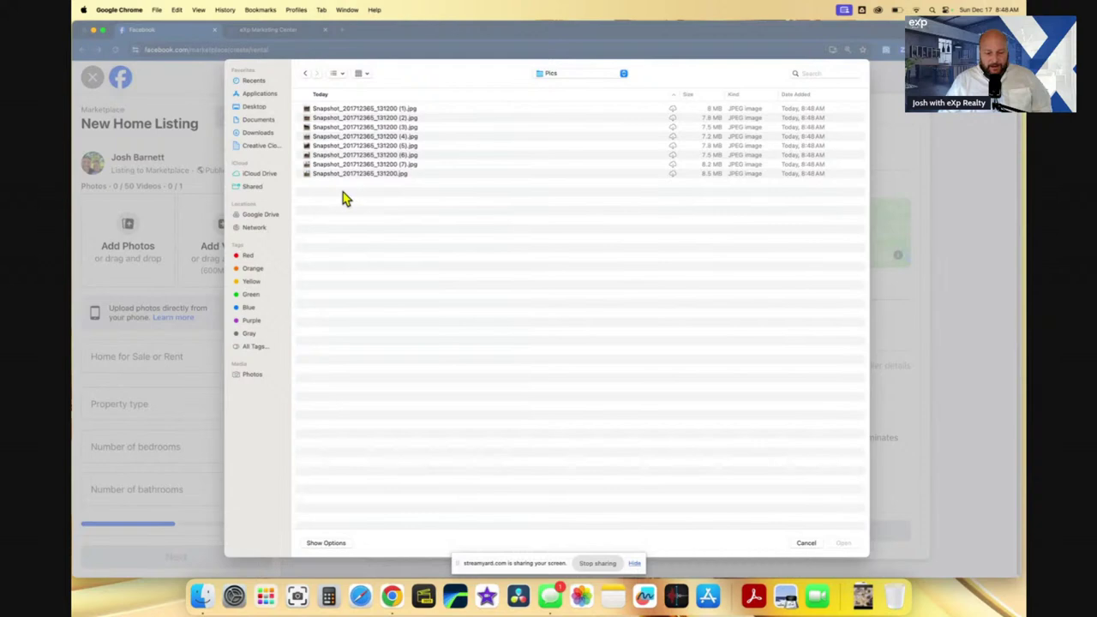
{"action": "left_click_drag", "start_coordinate": [340, 203], "coordinate": [320, 112]}
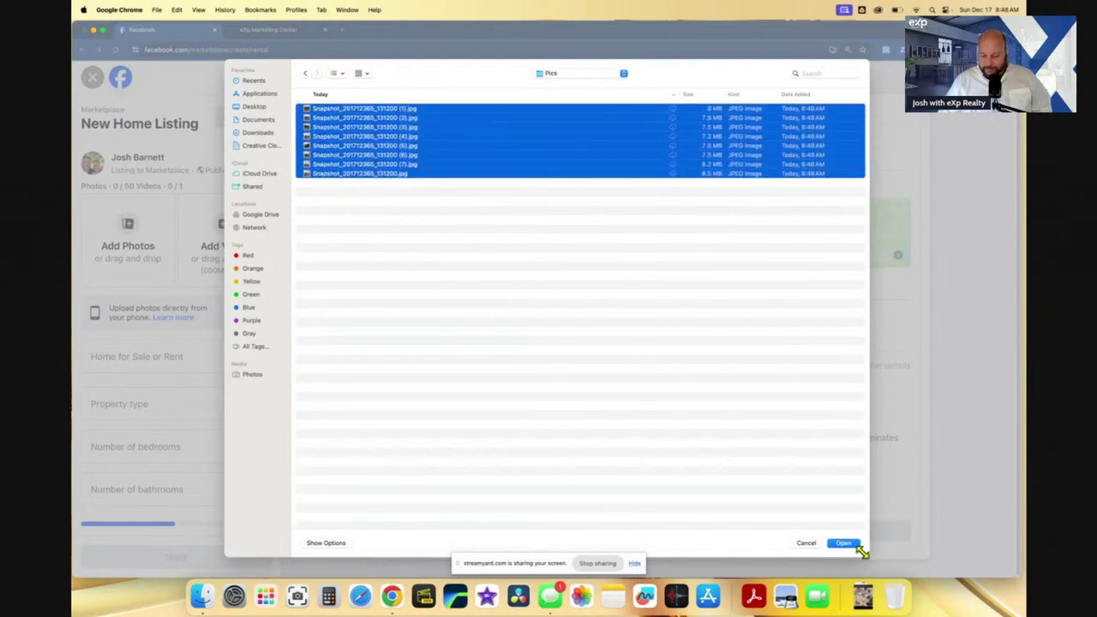
{"action": "left_click", "coordinate": [851, 545]}
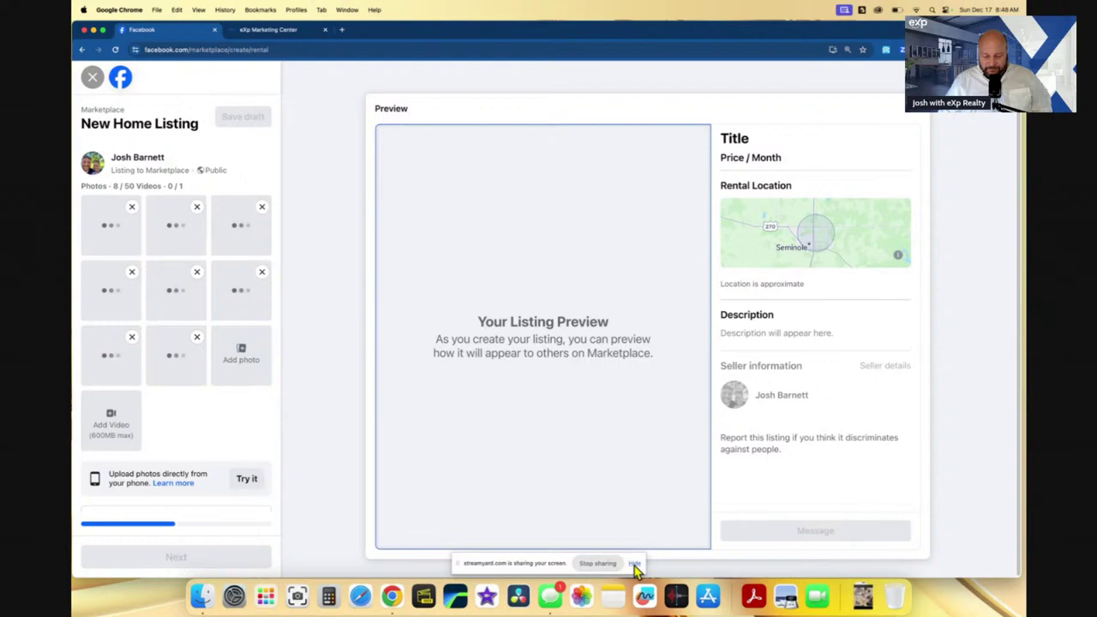
- Set the listing to For Sale with House as the property type
{"action": "left_click", "coordinate": [635, 564]}
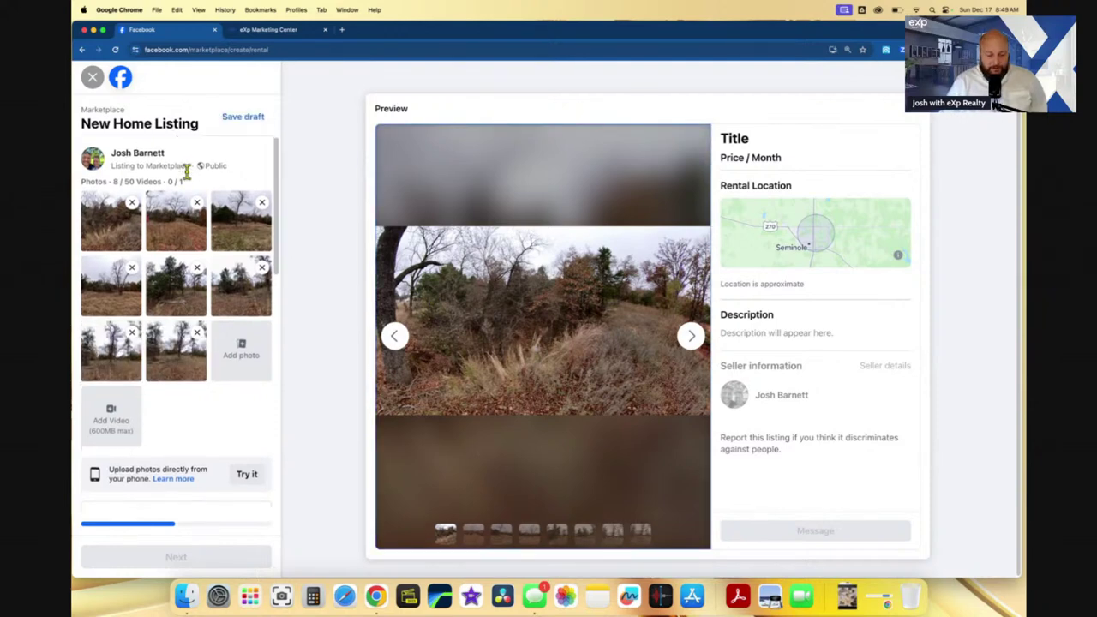
{"action": "scroll", "coordinate": [187, 189], "scroll_direction": "down", "scroll_amount": 3}
{"action": "scroll", "coordinate": [186, 213], "scroll_direction": "down", "scroll_amount": 1}
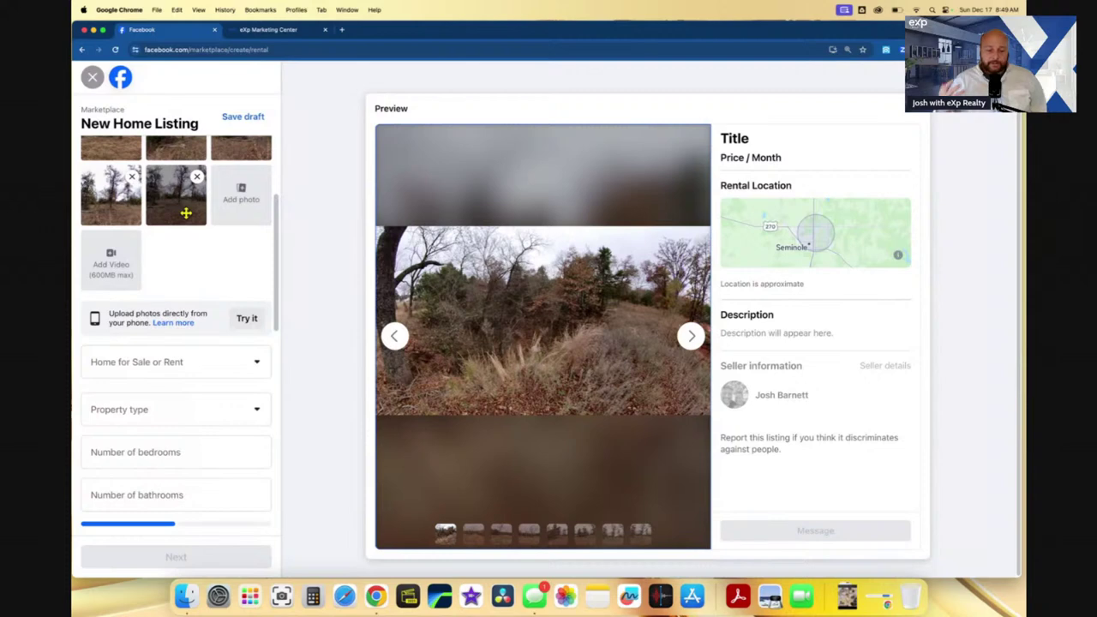
{"action": "scroll", "coordinate": [189, 283], "scroll_direction": "down", "scroll_amount": 2}
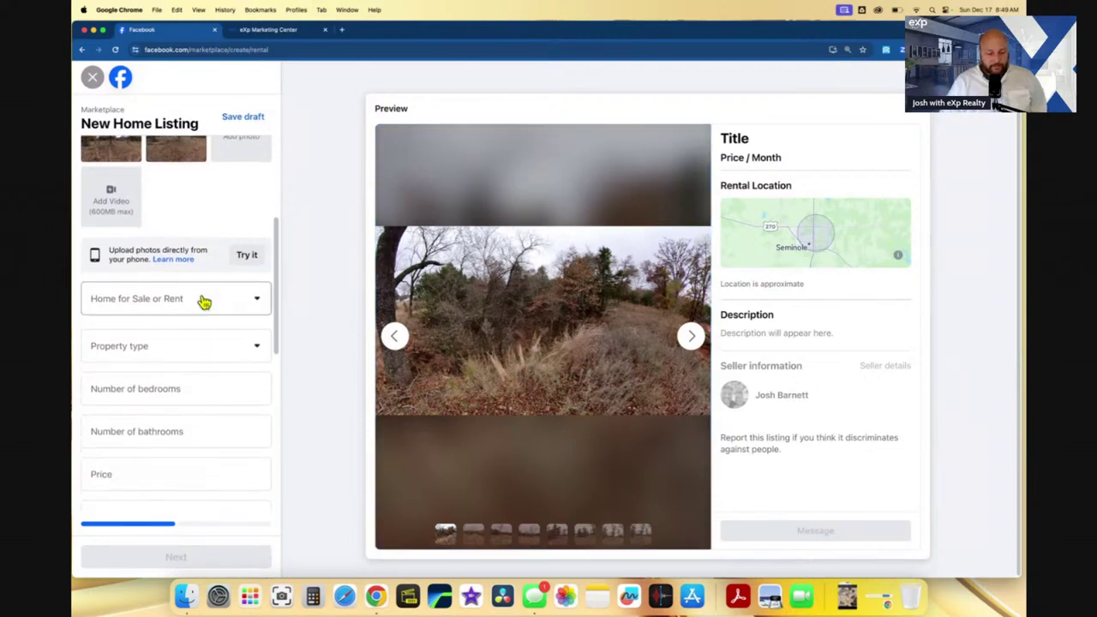
{"action": "left_click", "coordinate": [214, 302]}
{"action": "left_click", "coordinate": [177, 351]}
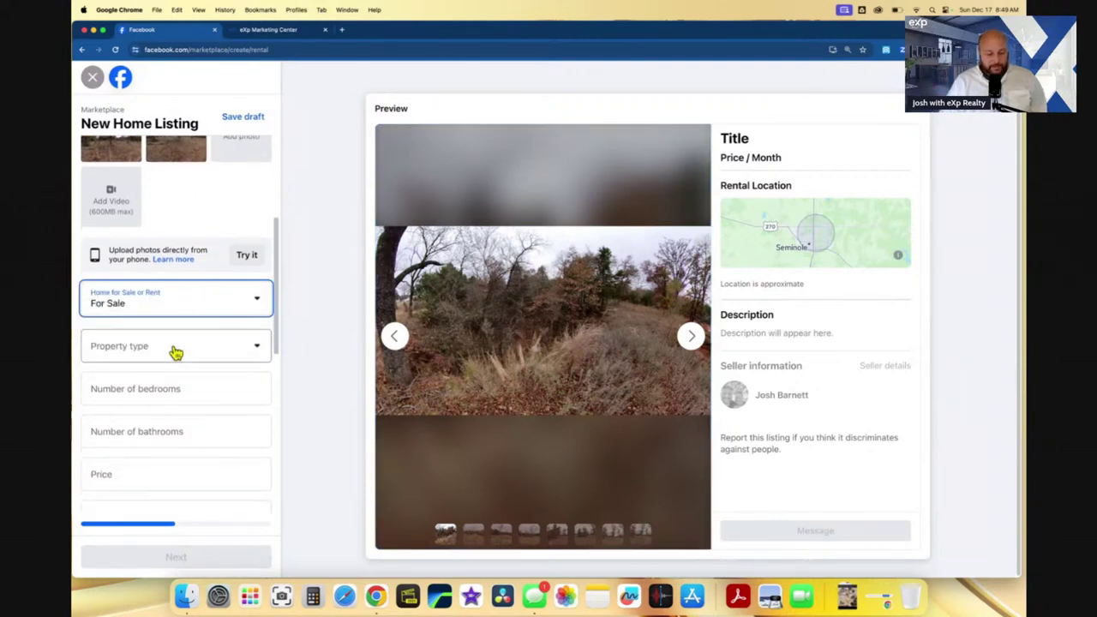
{"action": "left_click", "coordinate": [177, 357]}
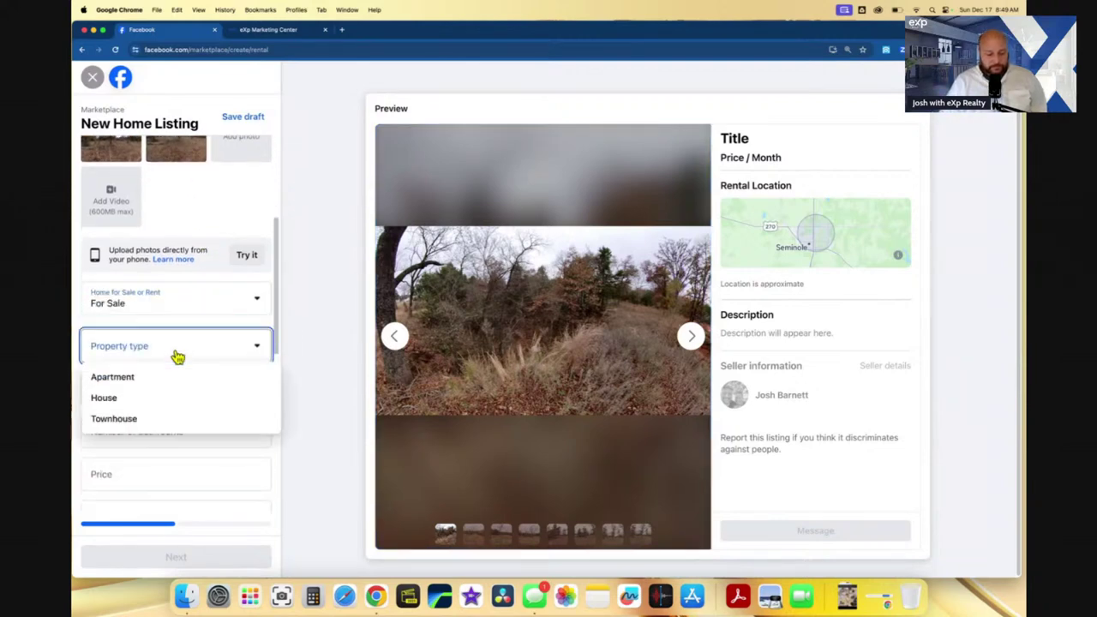
{"action": "left_click", "coordinate": [156, 400]}
- Enter 0 bedrooms, 1 bathroom and a price of 53,400
{"action": "left_click", "coordinate": [158, 392]}
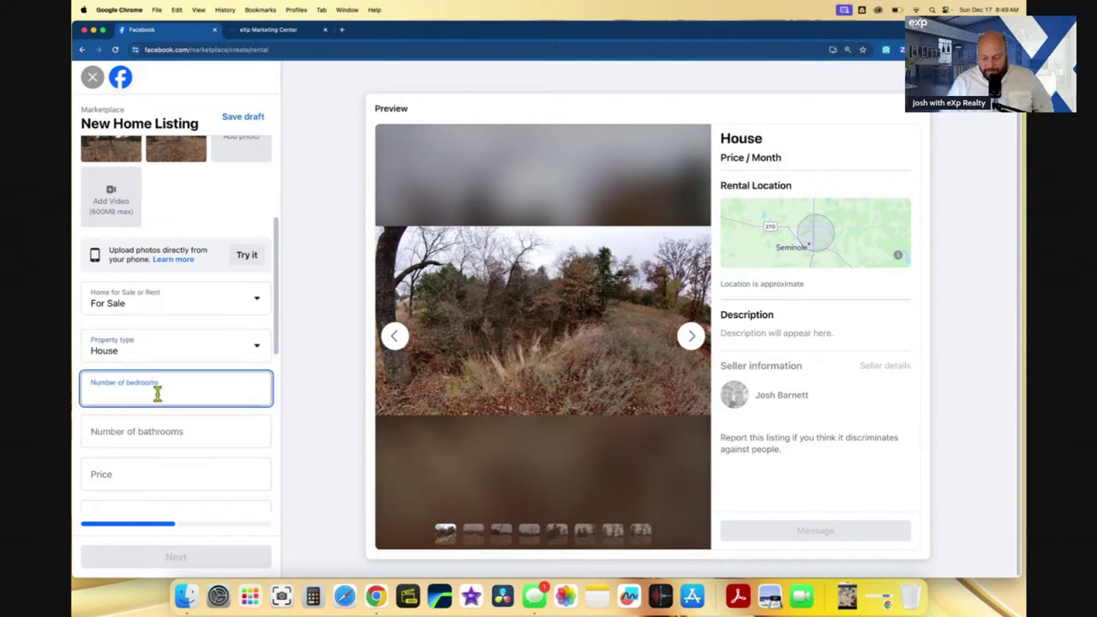
{"action": "type", "text": "0"}
{"action": "left_click", "coordinate": [161, 434]}
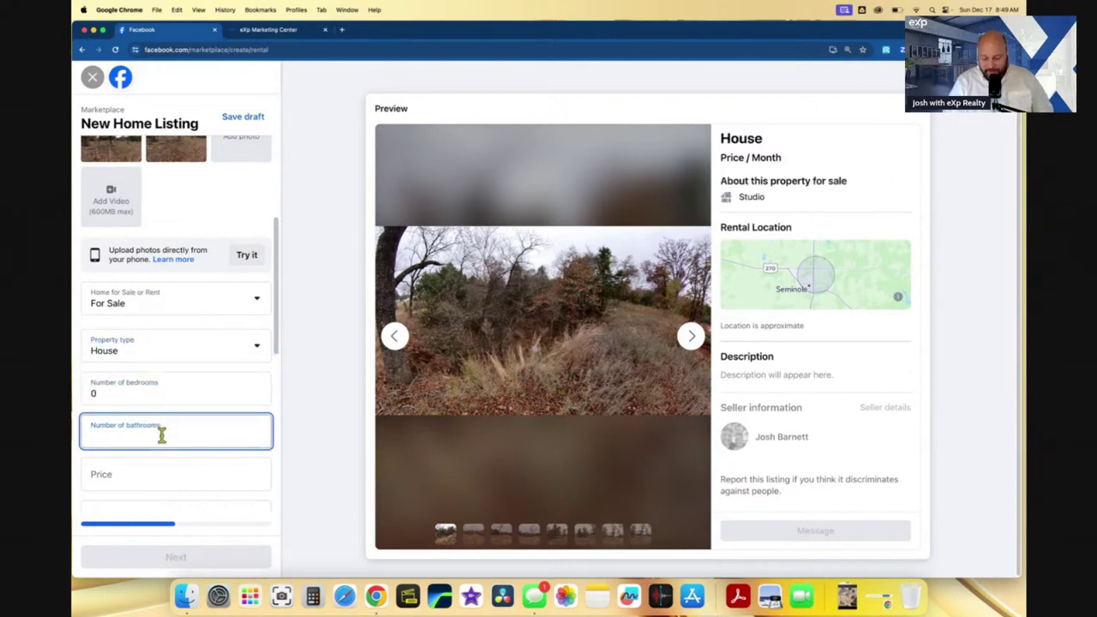
{"action": "type", "text": "0"}
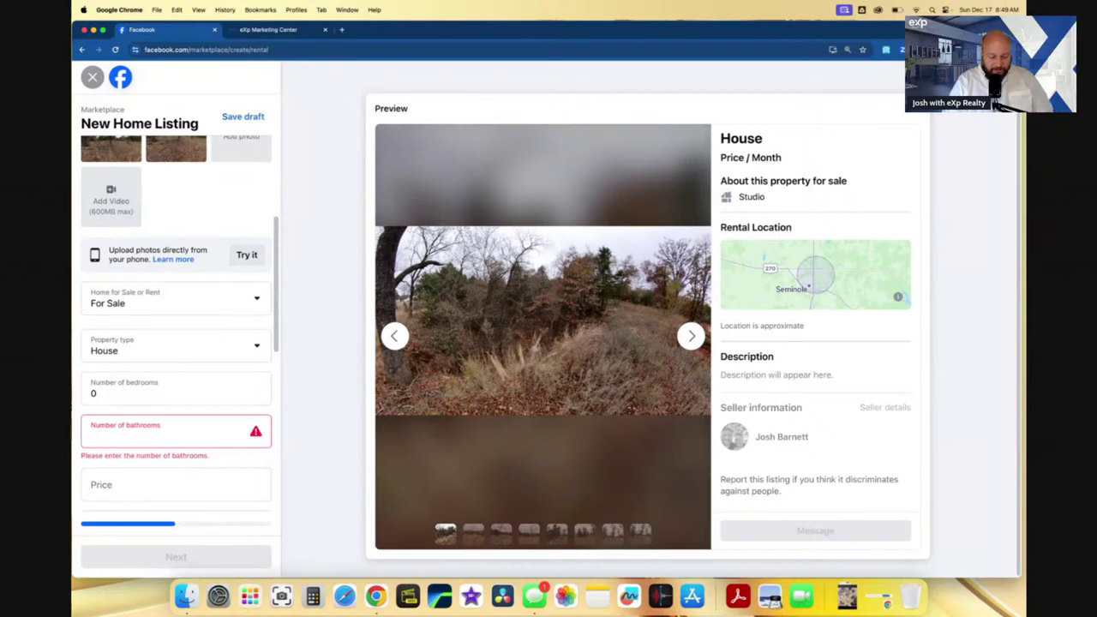
{"action": "key", "text": "BackSpace"}
{"action": "type", "text": "1"}
{"action": "scroll", "coordinate": [177, 450], "scroll_direction": "down", "scroll_amount": 1}
{"action": "left_click", "coordinate": [168, 412]}
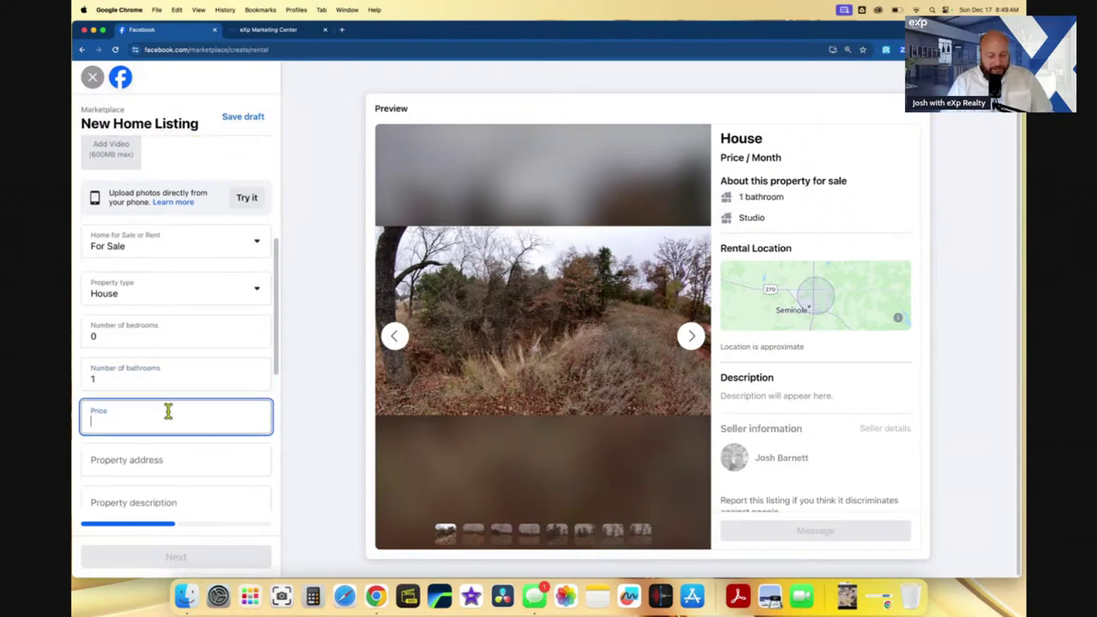
{"action": "type", "text": "53"}
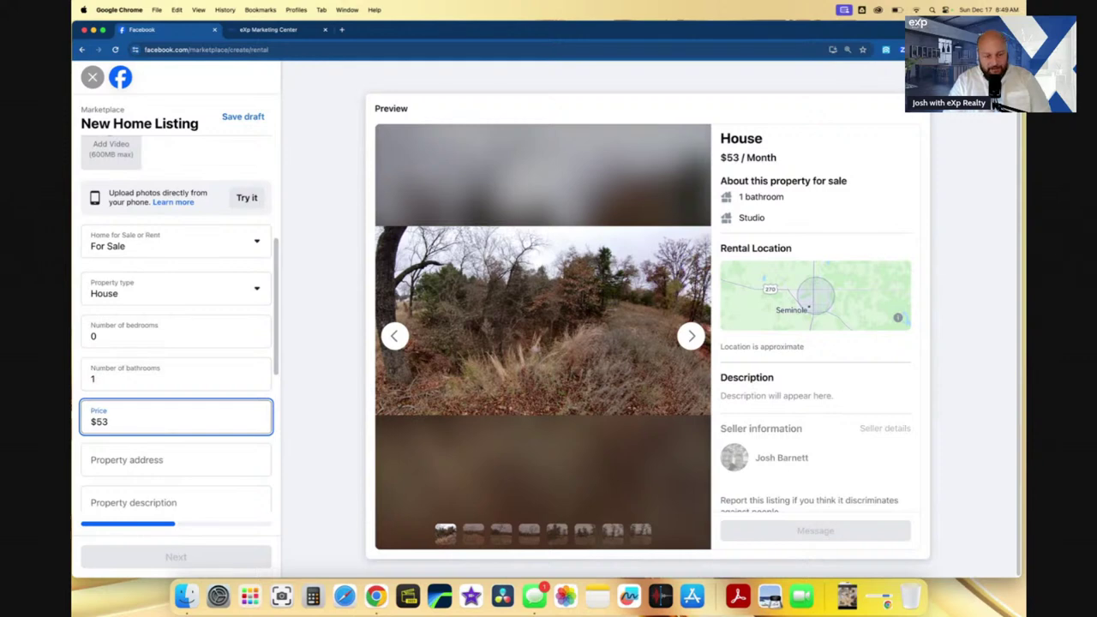
{"action": "type", "text": ",400"}
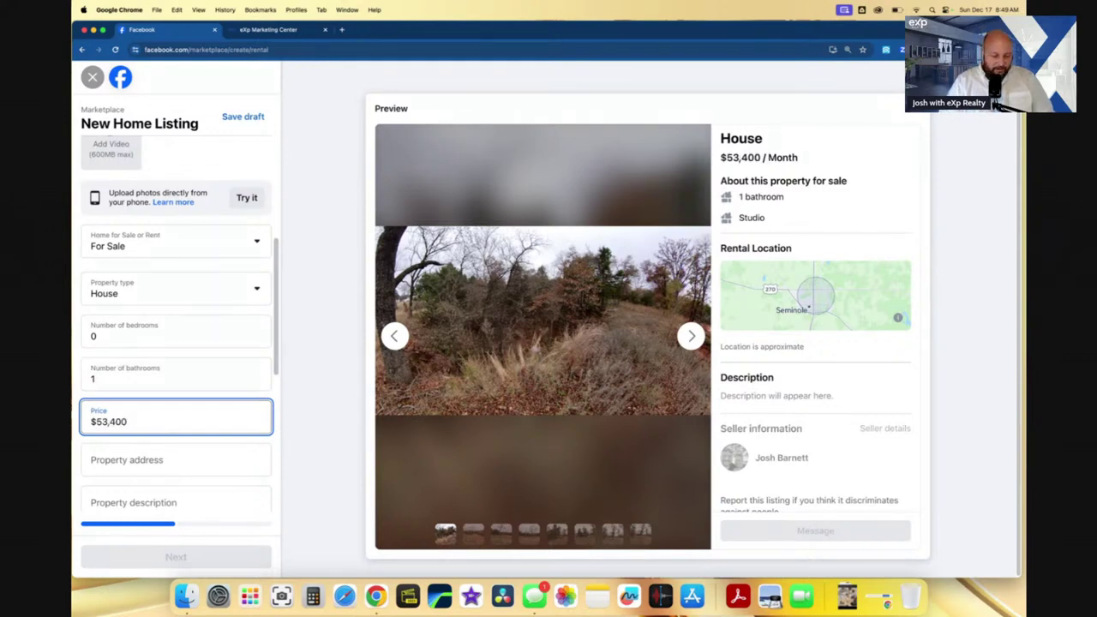
{"action": "scroll", "coordinate": [179, 418], "scroll_direction": "down", "scroll_amount": 1}
- Enter the lot's street number followed by ', ok' in the property address field
{"action": "left_click", "coordinate": [165, 373]}
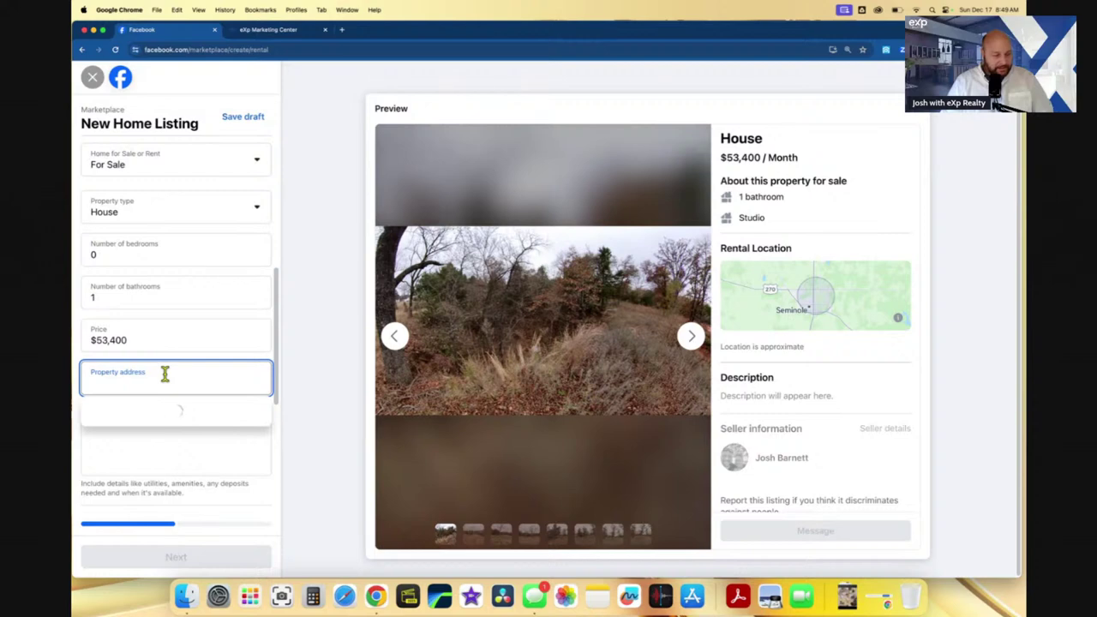
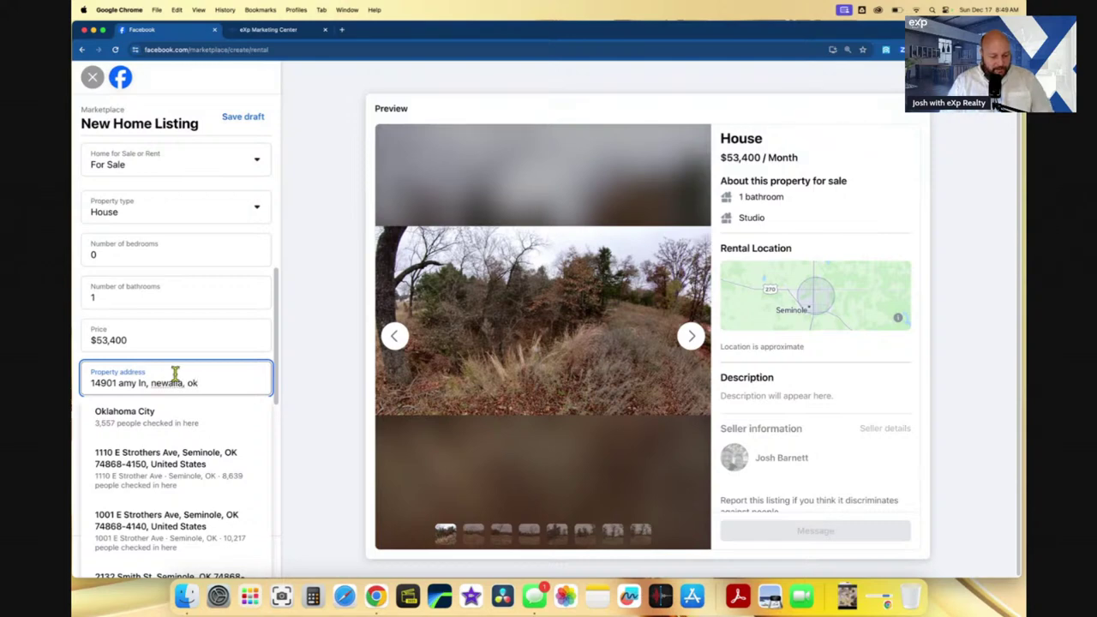
{"action": "scroll", "coordinate": [182, 390], "scroll_direction": "down", "scroll_amount": 1}
{"action": "scroll", "coordinate": [191, 351], "scroll_direction": "down", "scroll_amount": 1}
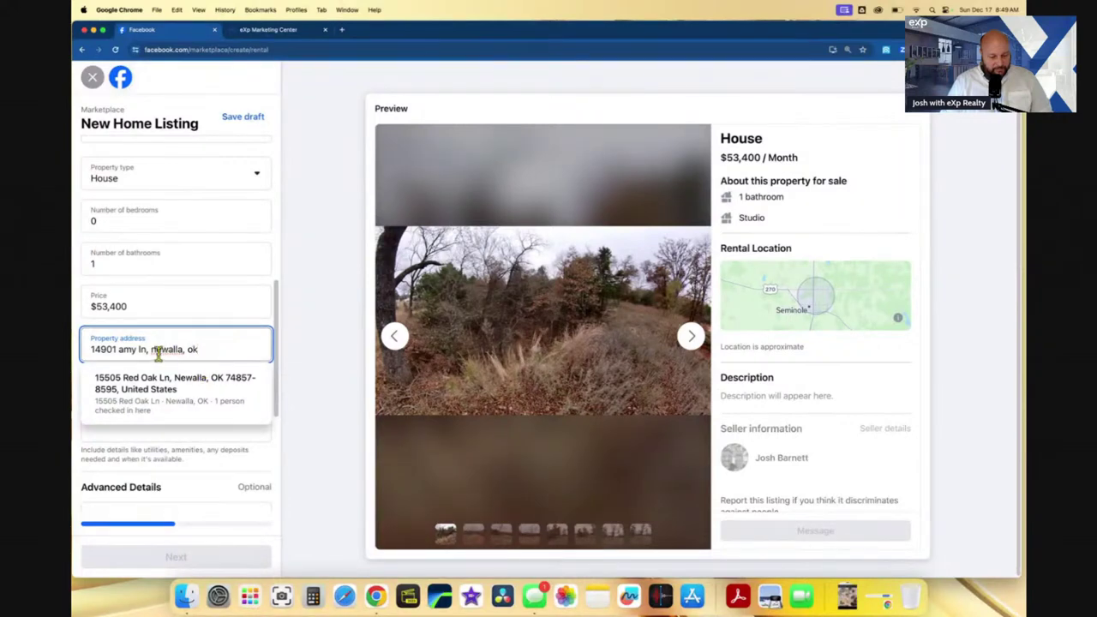
{"action": "left_click", "coordinate": [238, 446]}
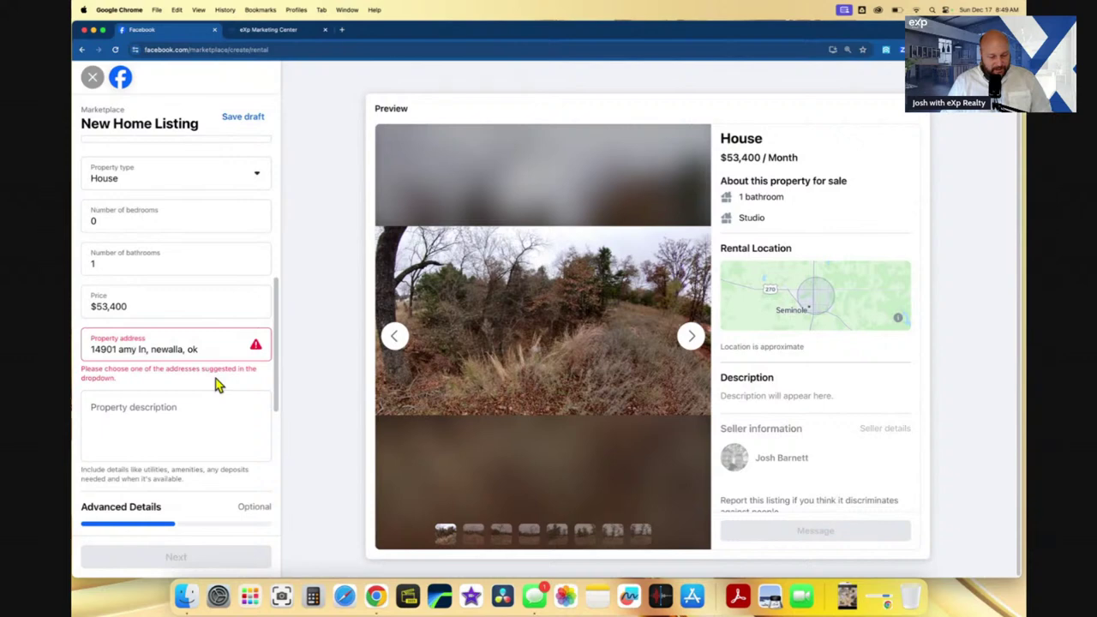
{"action": "scroll", "coordinate": [195, 341], "scroll_direction": "down", "scroll_amount": 1}
- Trim the address to 'newalla, ok' and pick the OK-3, Newalla, OK 74857 suggestion
{"action": "triple_click", "coordinate": [144, 331]}
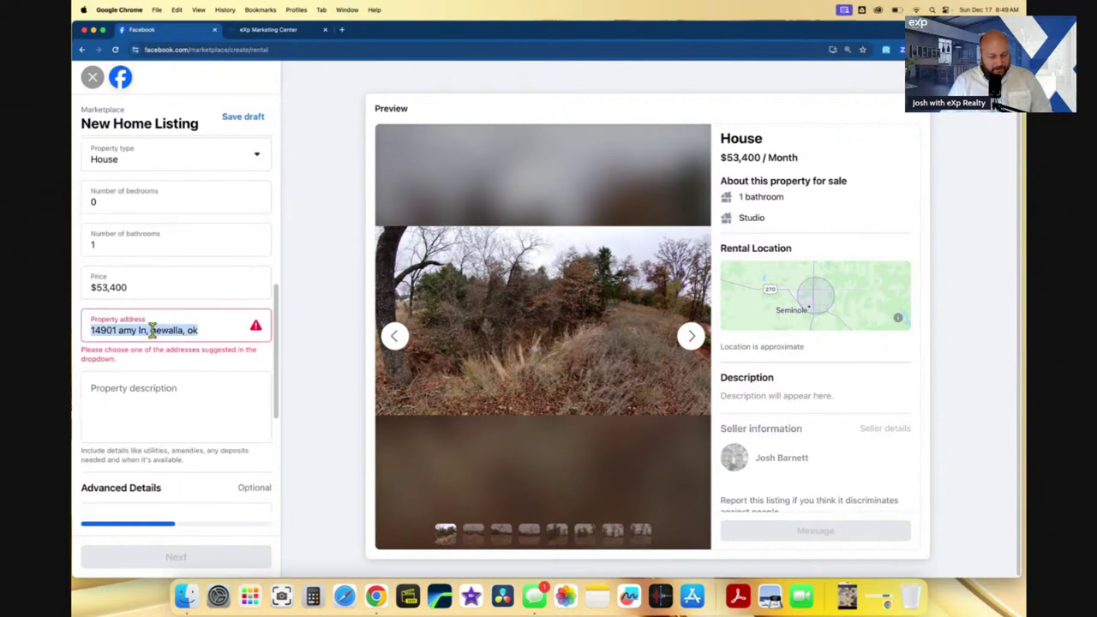
{"action": "left_click", "coordinate": [149, 334]}
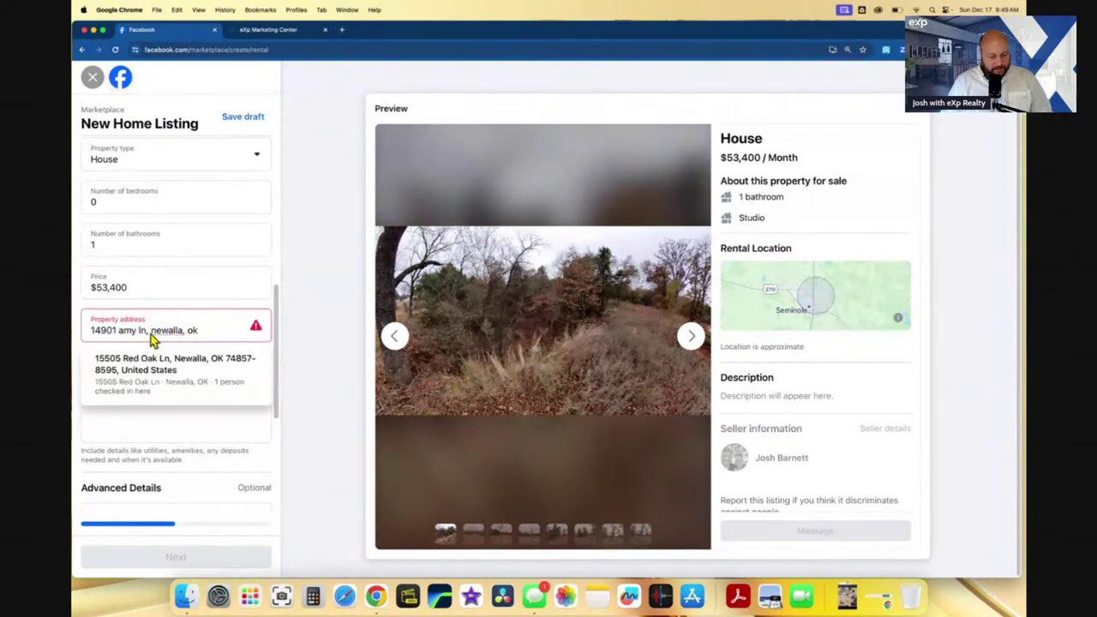
{"action": "key", "text": "BackSpace"}
{"action": "key", "text": "BackSpace"}
{"action": "key", "text": "BackSpace"}
{"action": "key", "text": "BackSpace"}
{"action": "key", "text": "BackSpace"}
{"action": "key", "text": "BackSpace"}
{"action": "key", "text": "BackSpace"}
{"action": "key", "text": "BackSpace"}
{"action": "key", "text": "BackSpace"}
{"action": "key", "text": "BackSpace"}
{"action": "key", "text": "BackSpace"}
{"action": "key", "text": "BackSpace"}
{"action": "key", "text": "BackSpace"}
{"action": "key", "text": "BackSpace"}
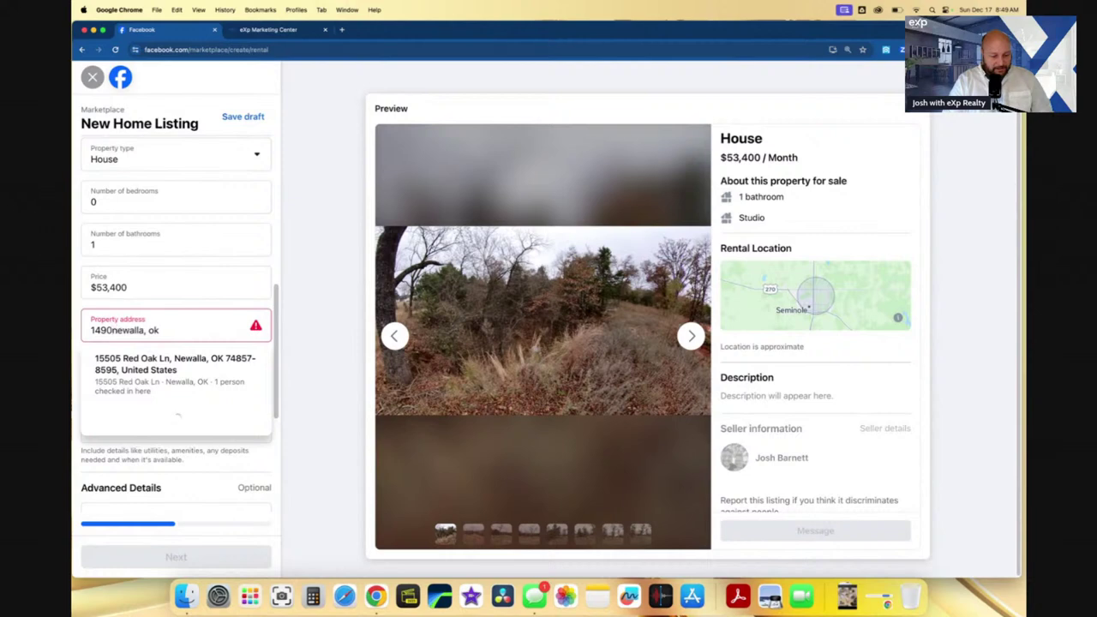
{"action": "left_click", "coordinate": [172, 330]}
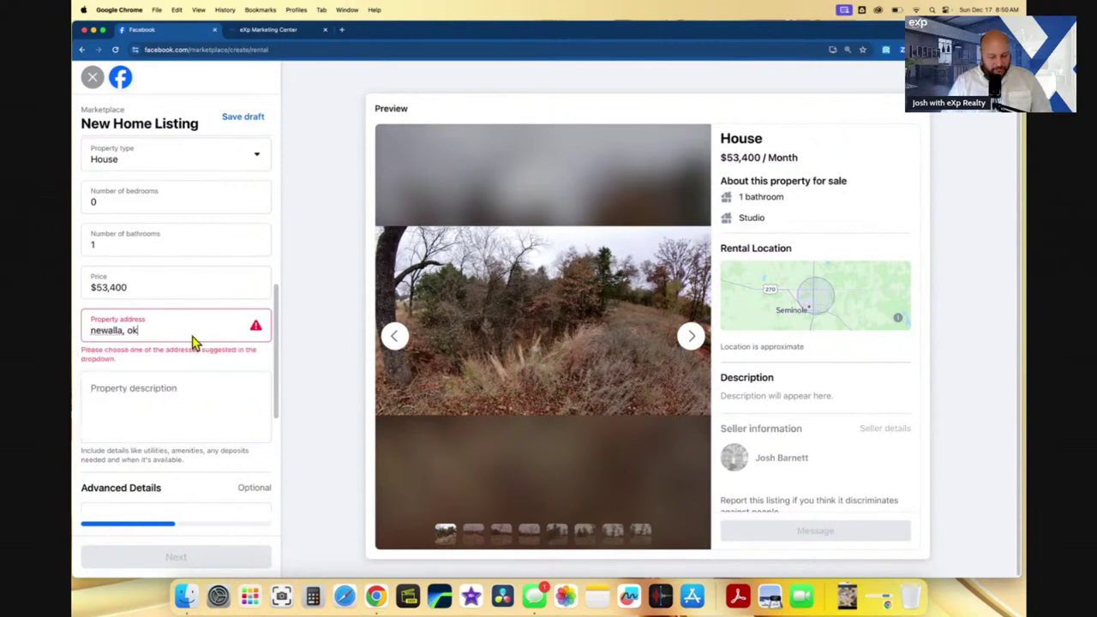
{"action": "left_click", "coordinate": [195, 331]}
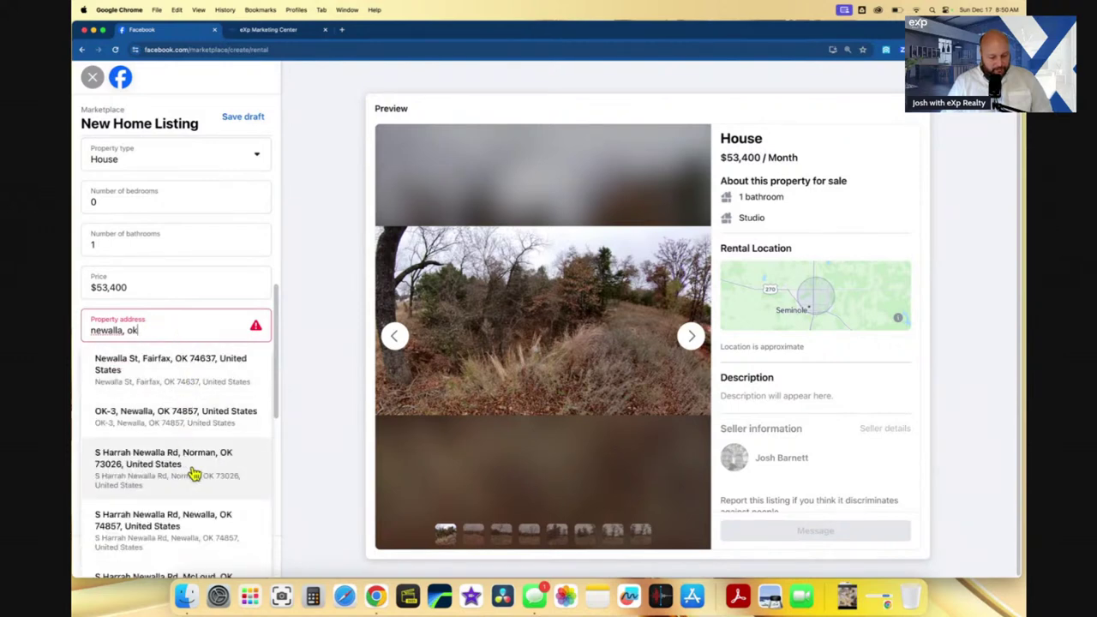
{"action": "left_click", "coordinate": [190, 420]}
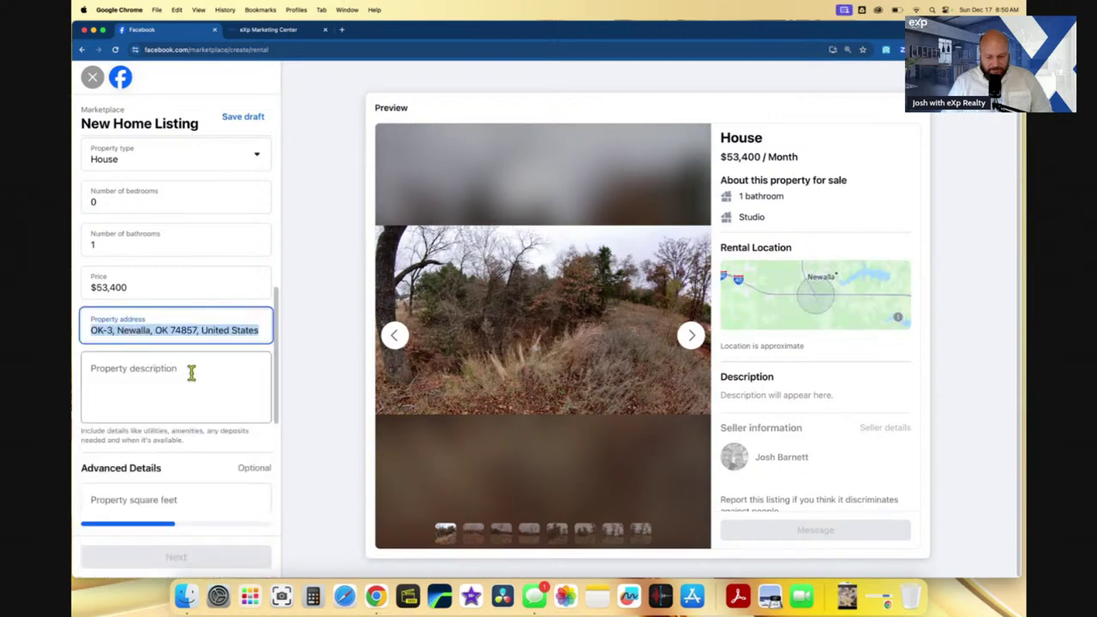
- Begin the description with 'Buyers Must have a pre-approval letter for all showings.'
{"action": "left_click", "coordinate": [191, 373]}
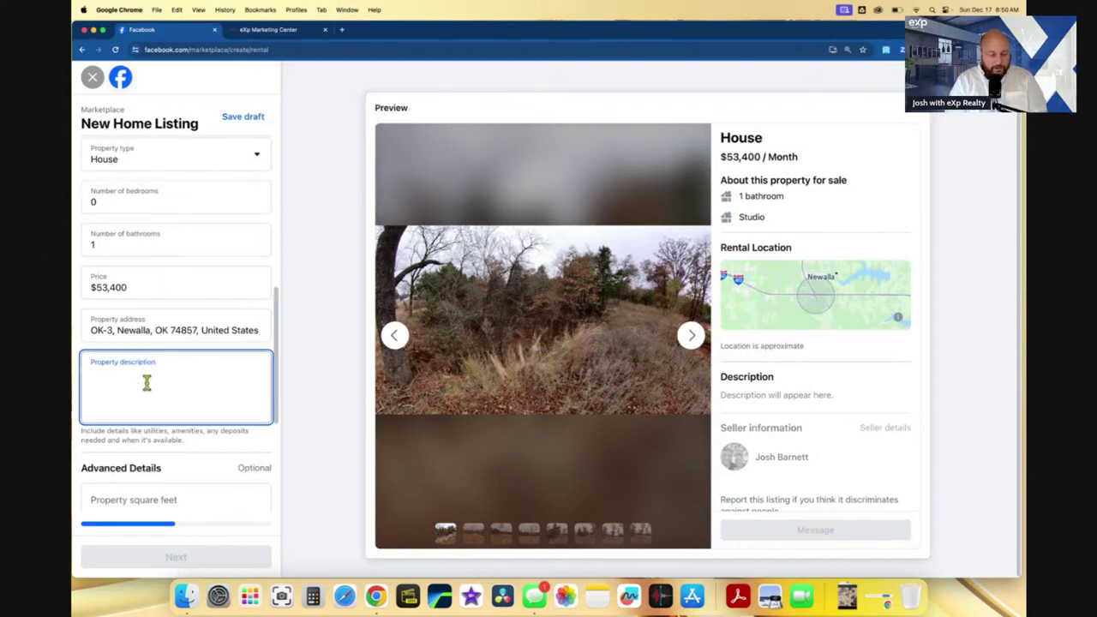
{"action": "type", "text": "Pre"}
{"action": "key", "text": "BackSpace"}
{"action": "key", "text": "BackSpace"}
{"action": "key", "text": "BackSpace"}
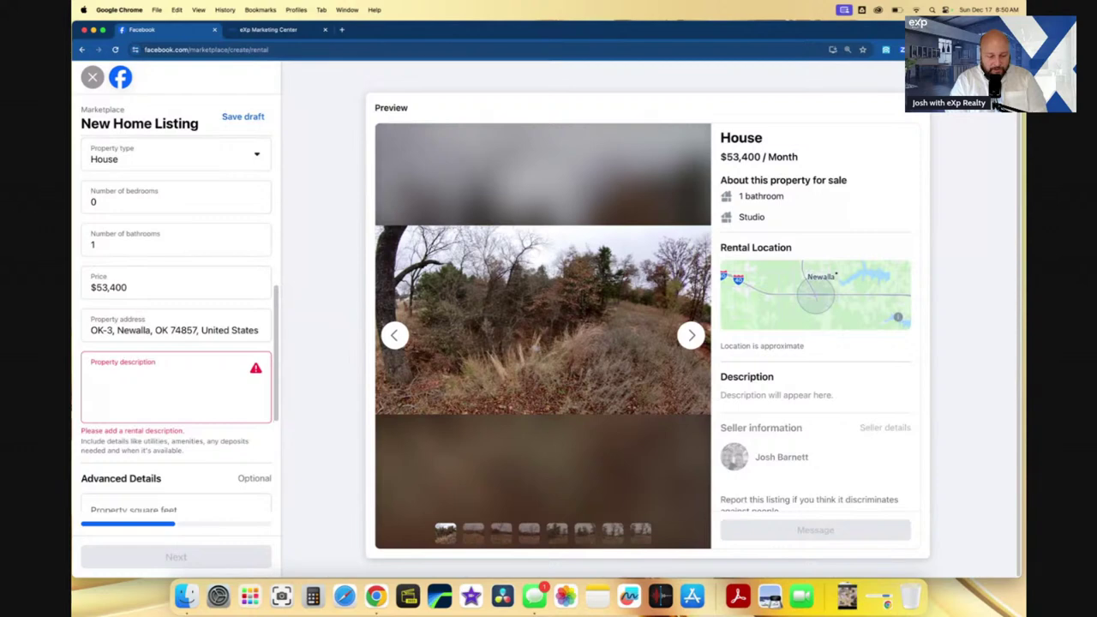
{"action": "type", "text": "Buyers Must "}
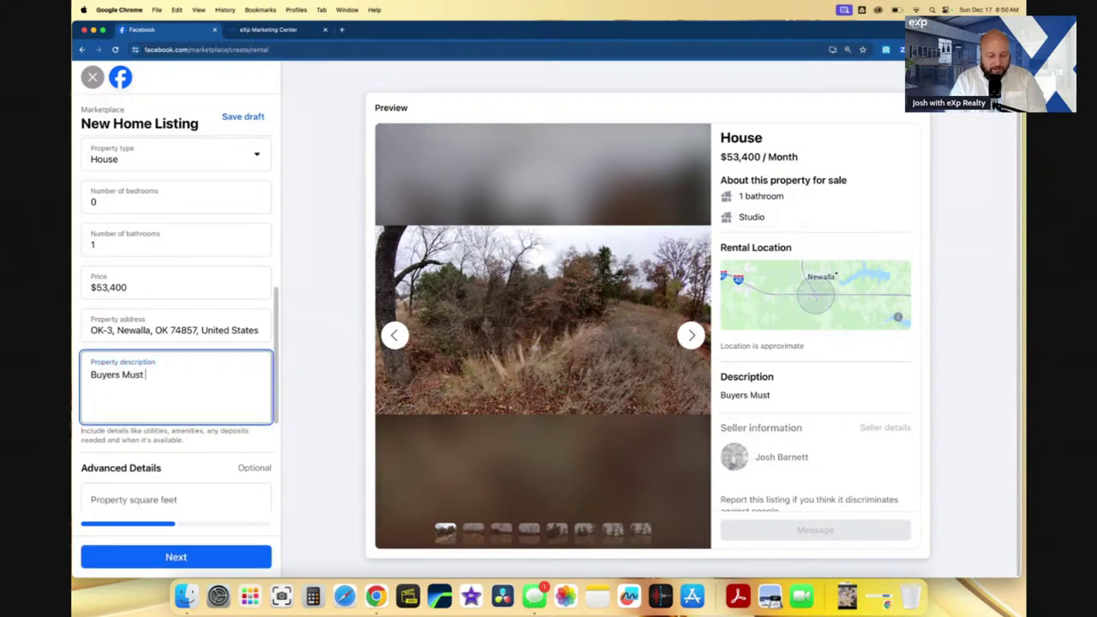
{"action": "type", "text": "have a pre-a"}
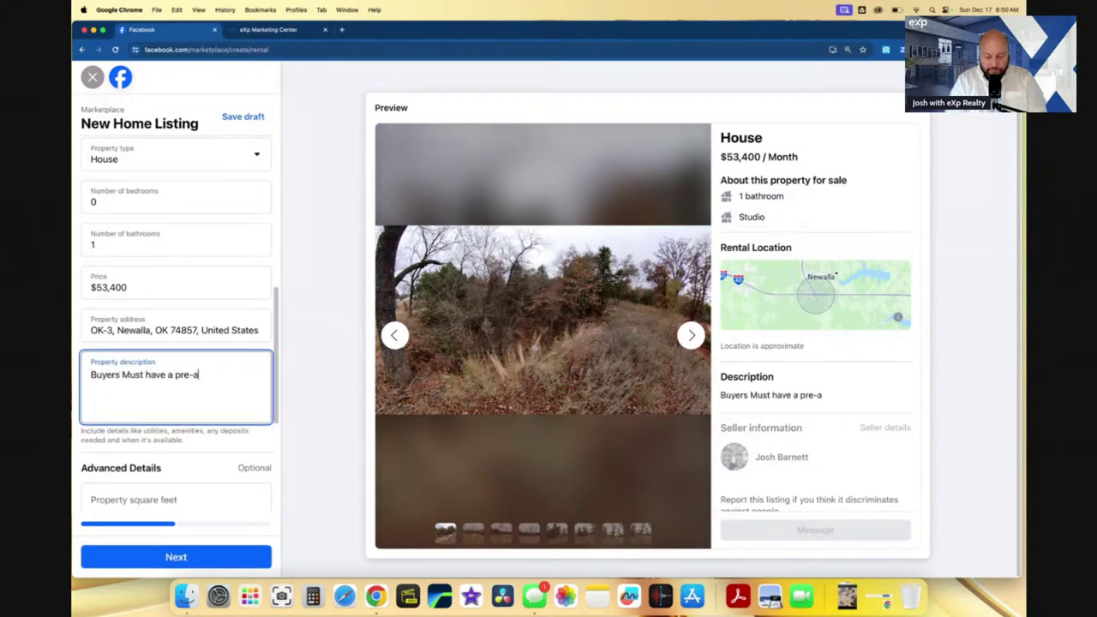
{"action": "type", "text": "pproval lett"}
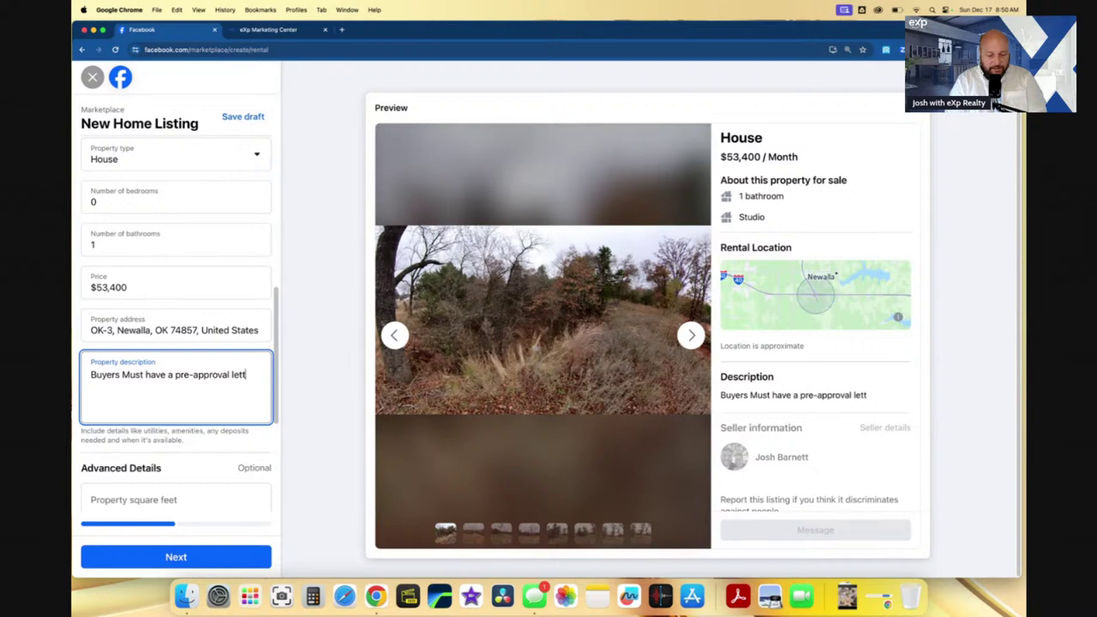
{"action": "type", "text": "er for al"}
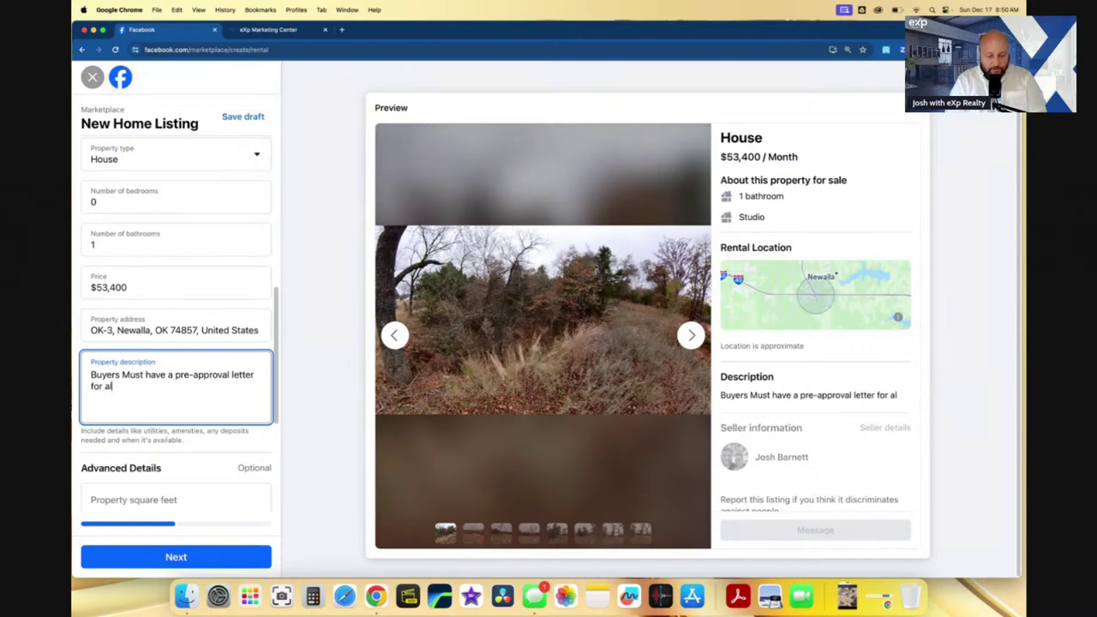
{"action": "type", "text": "l showings."}
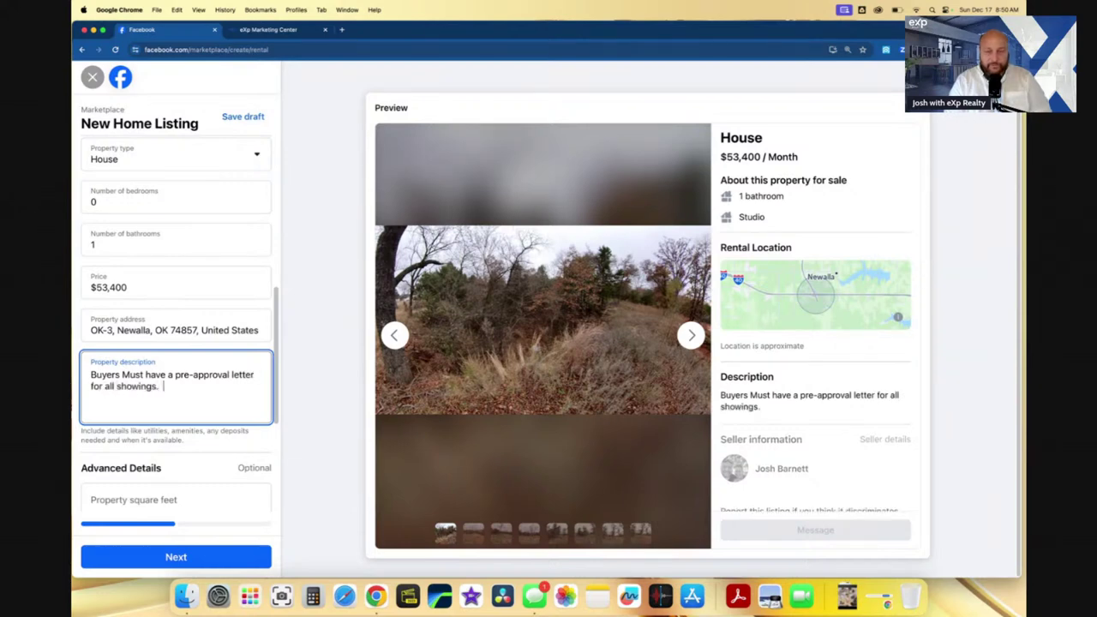
{"action": "key", "text": "Return"}
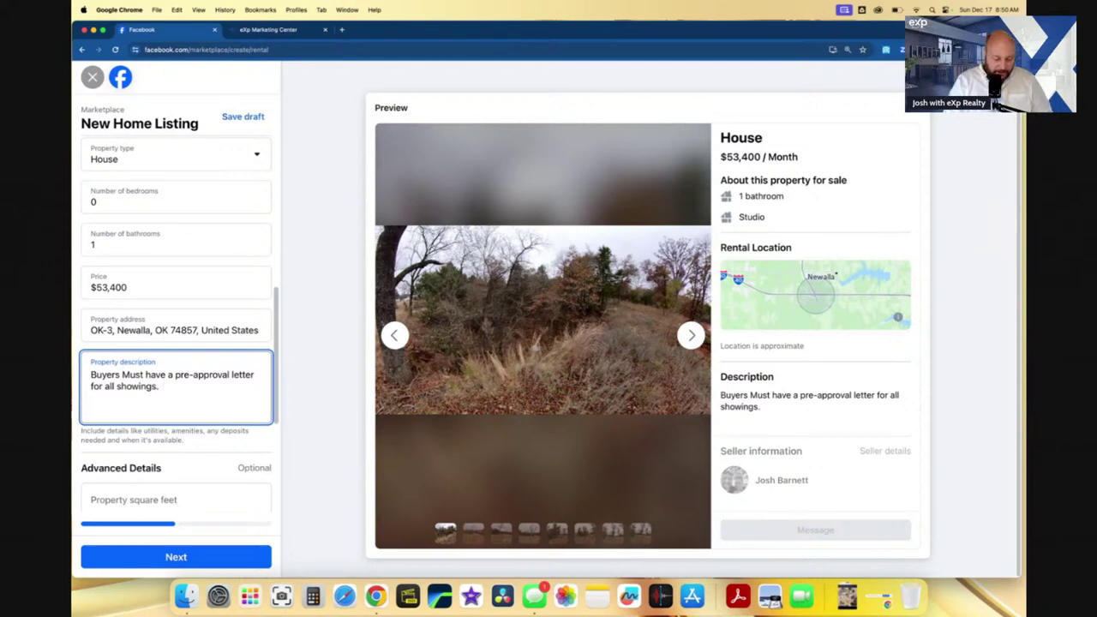
- Insert a tractor emoji on its own line in the description
{"action": "key", "text": "ctrl+super+space"}
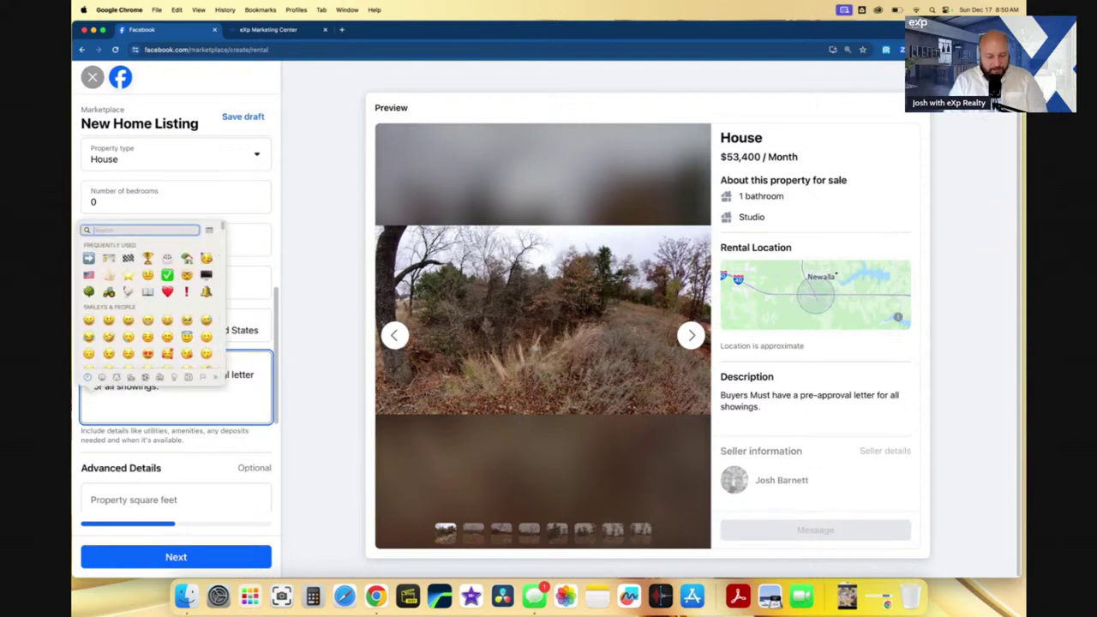
{"action": "type", "text": "land"}
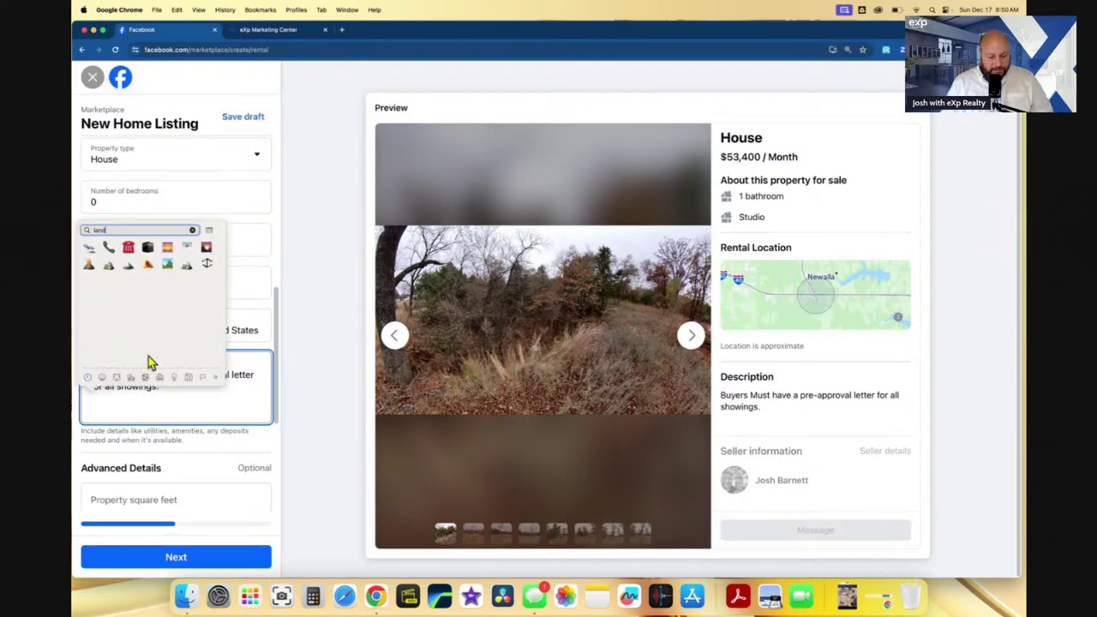
{"action": "key", "text": "BackSpace"}
{"action": "key", "text": "BackSpace"}
{"action": "key", "text": "BackSpace"}
{"action": "type", "text": "tr"}
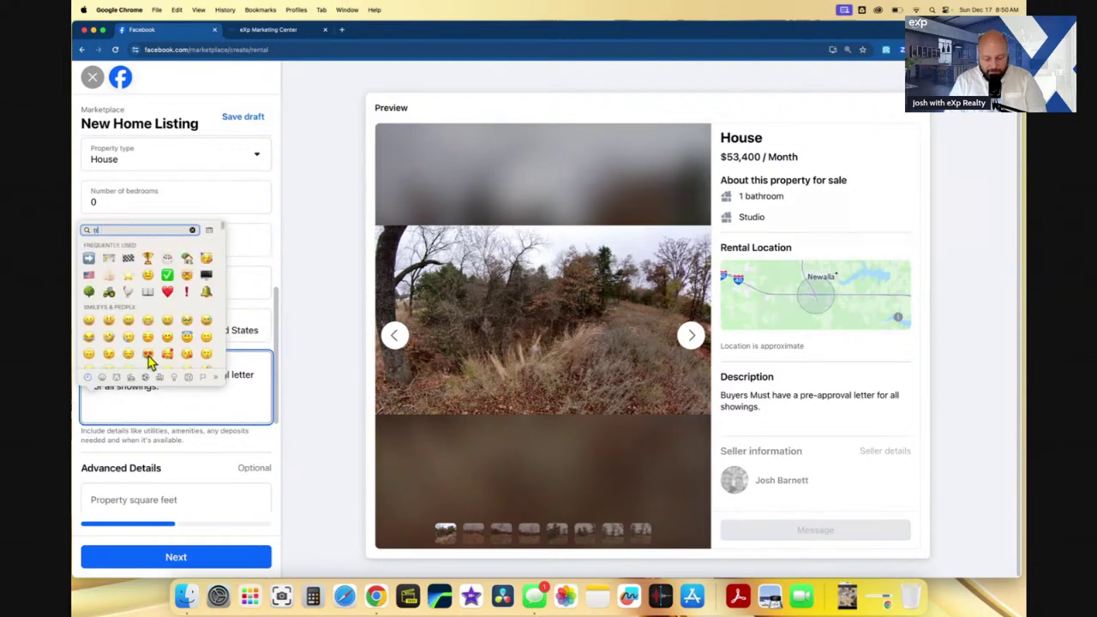
{"action": "type", "text": "actor"}
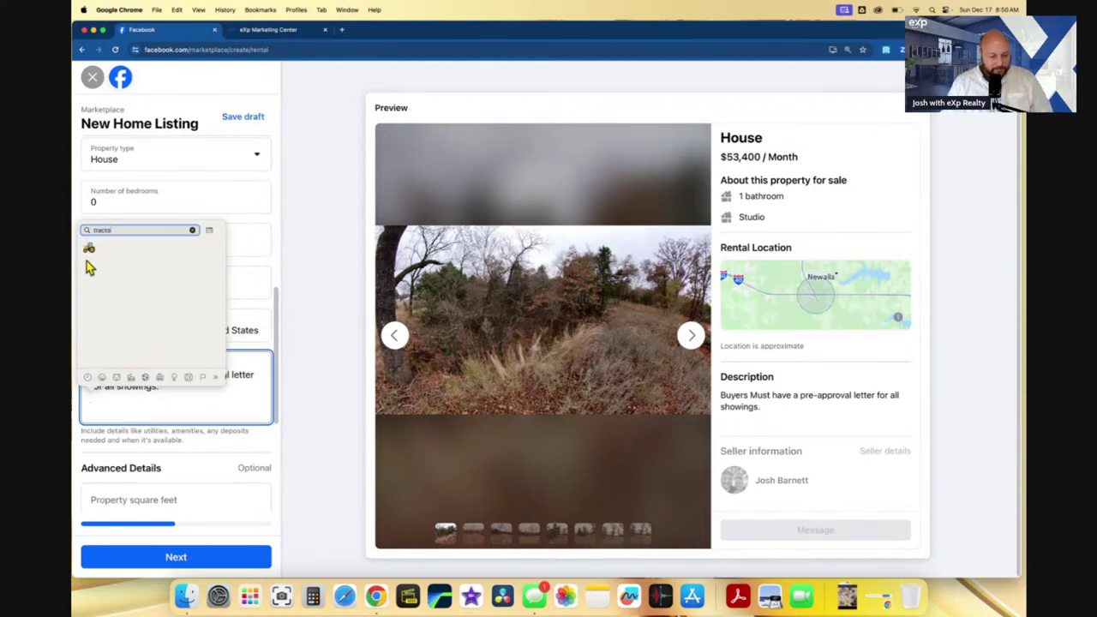
{"action": "left_click", "coordinate": [89, 250]}
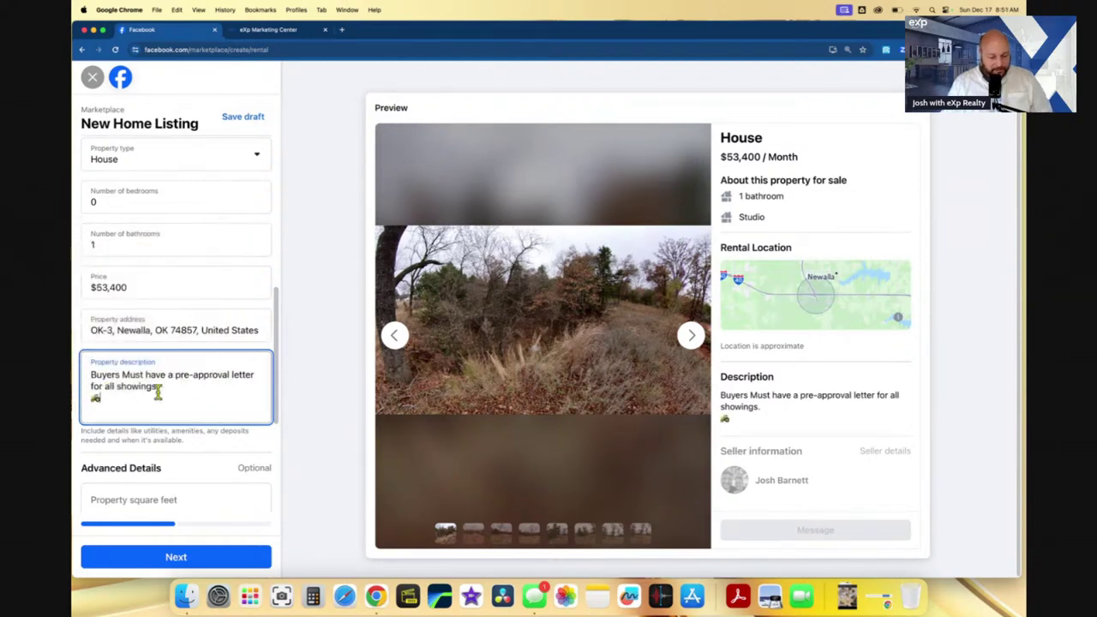
{"action": "key", "text": "Return"}
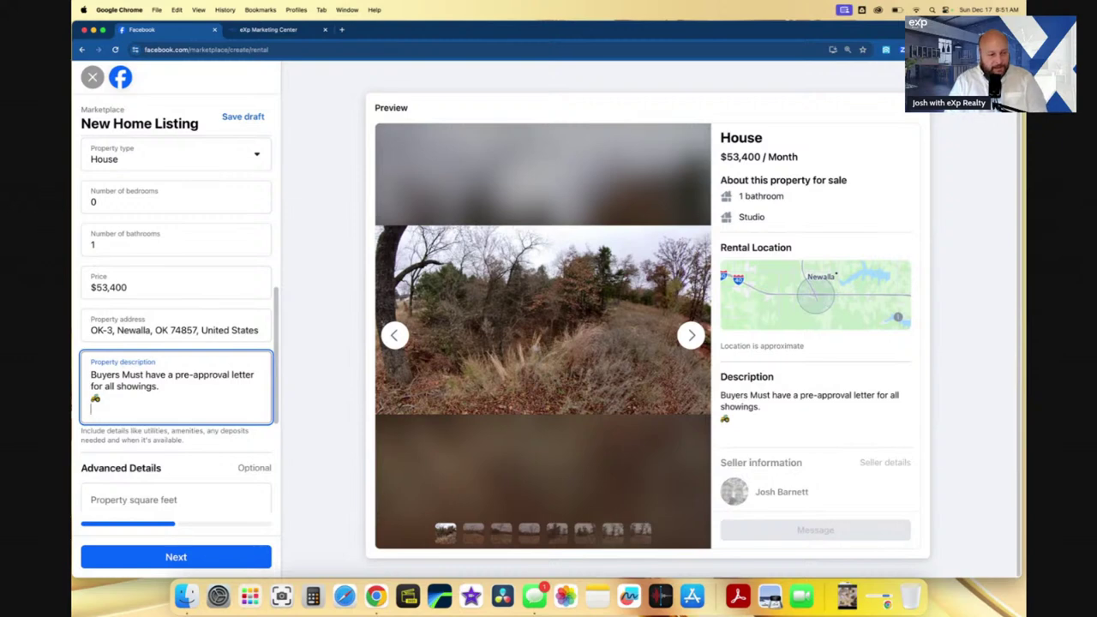
- Add 'Build your Dream Home on this VACANT LOT - 1.78 Acres MOL in Newalla Oklahoma.' plus a neighborhood CCRs line
{"action": "type", "text": "Build"}
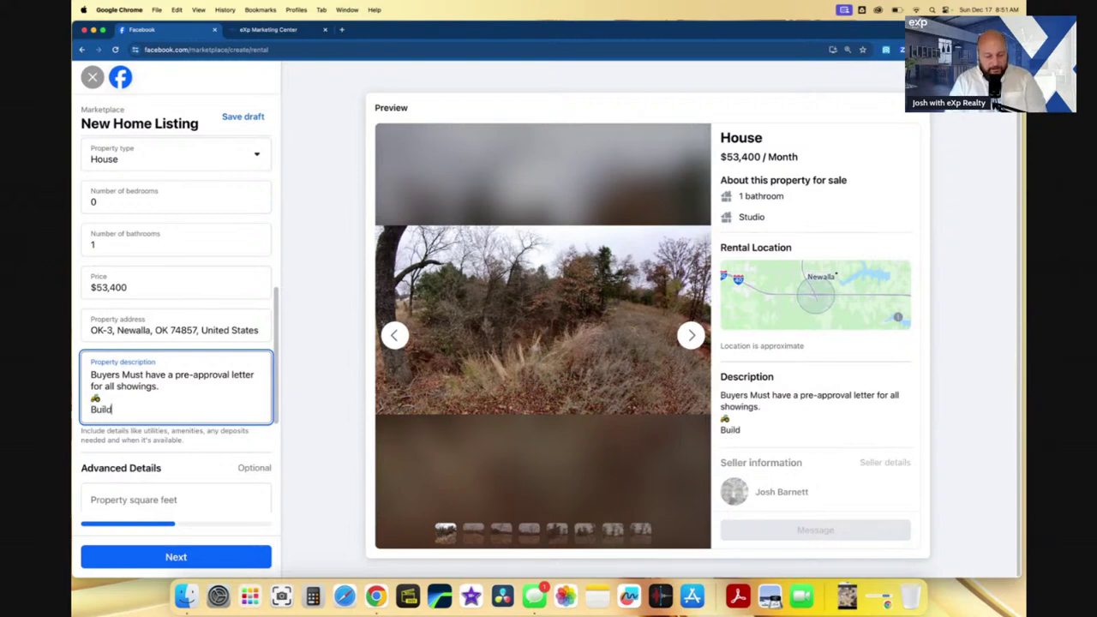
{"action": "type", "text": " your Dream Home"}
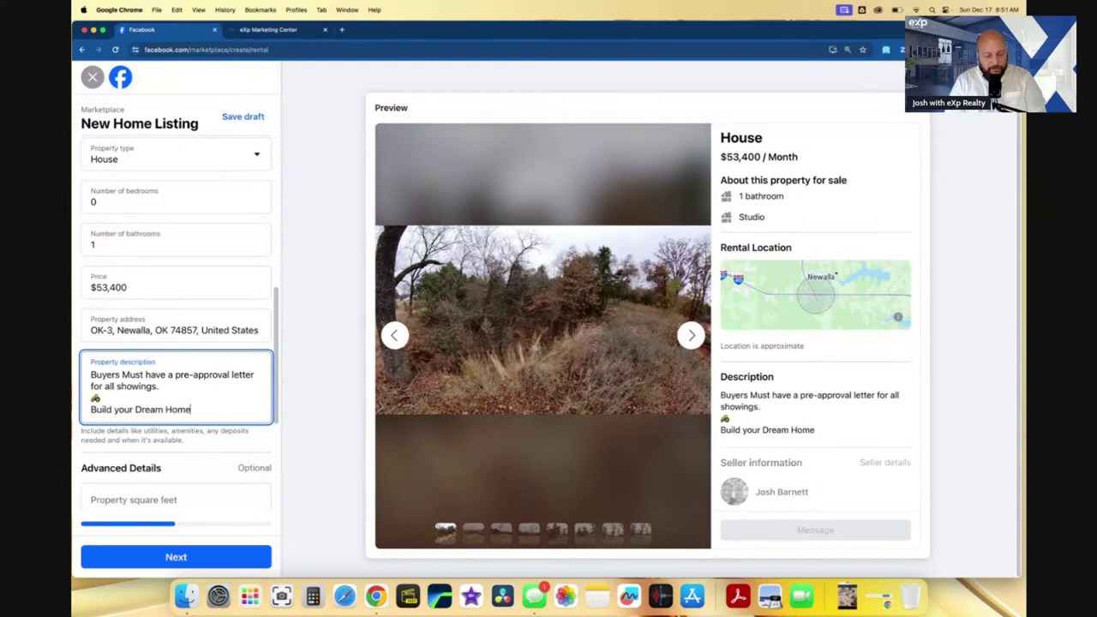
{"action": "type", "text": " on this "}
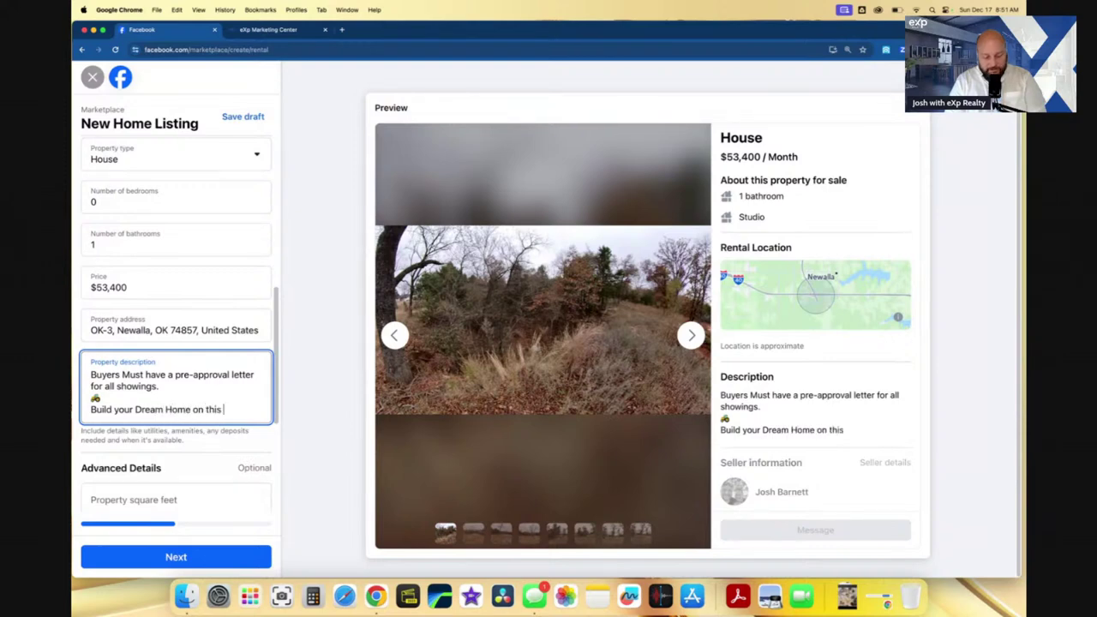
{"action": "type", "text": "VACANT L"}
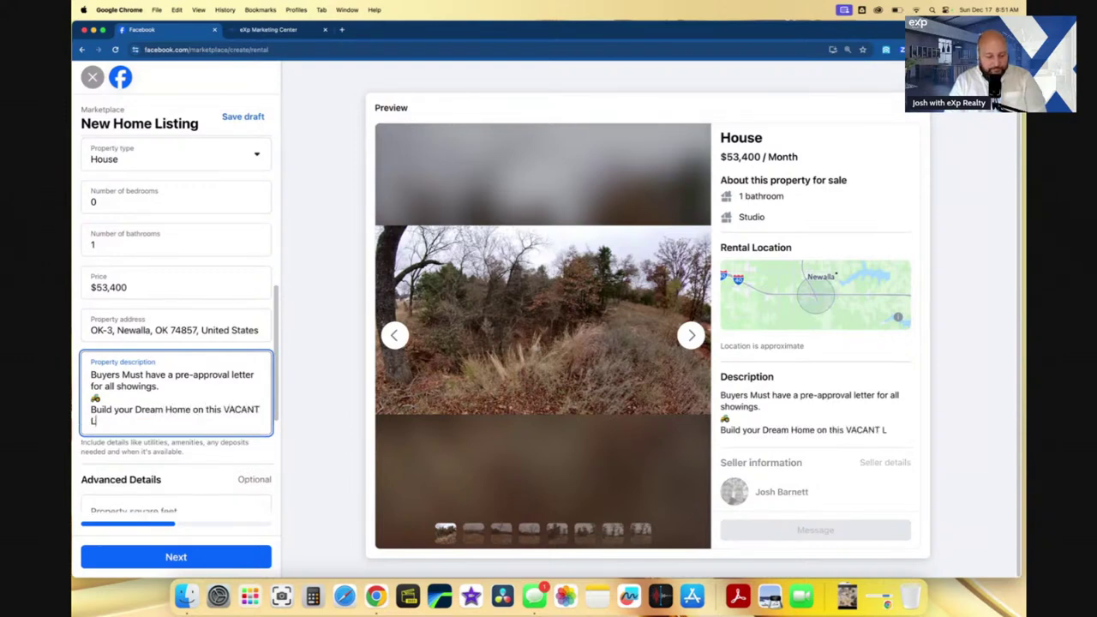
{"action": "type", "text": "OT"}
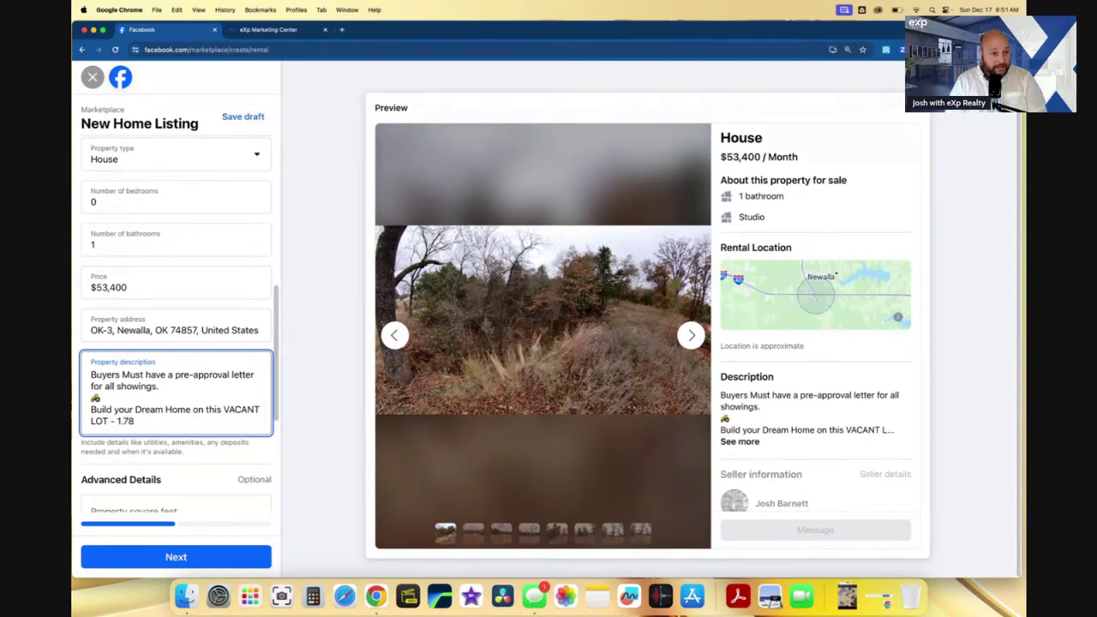
{"action": "type", "text": "- 1.78 Acres MOL in N"}
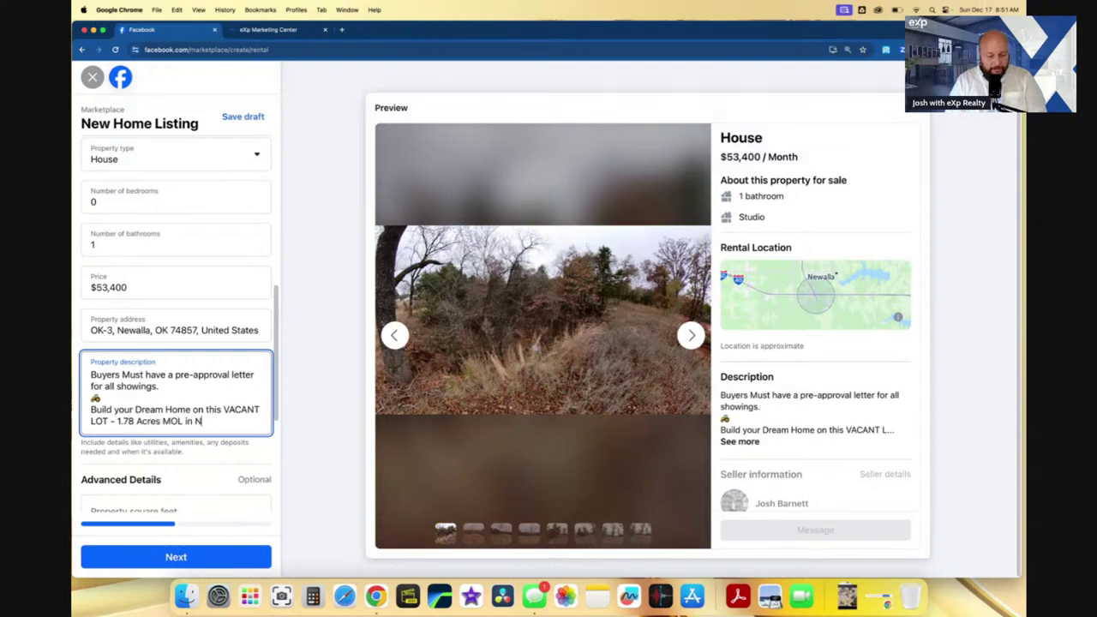
{"action": "type", "text": "ewalla Oklahoma."}
{"action": "key", "text": "Return"}
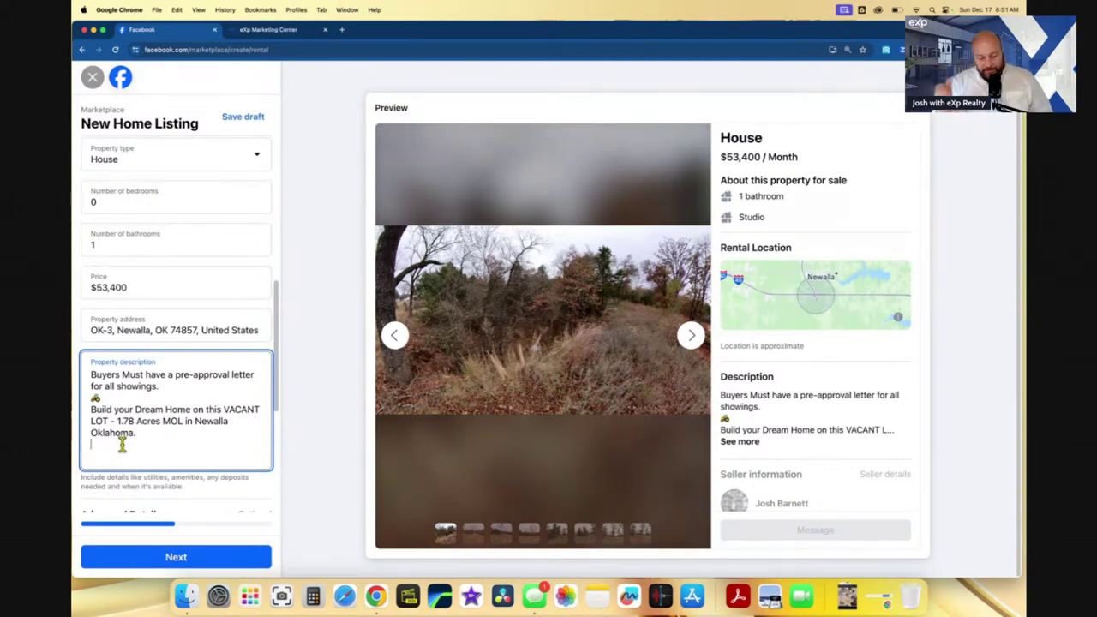
{"action": "key", "text": "Return"}
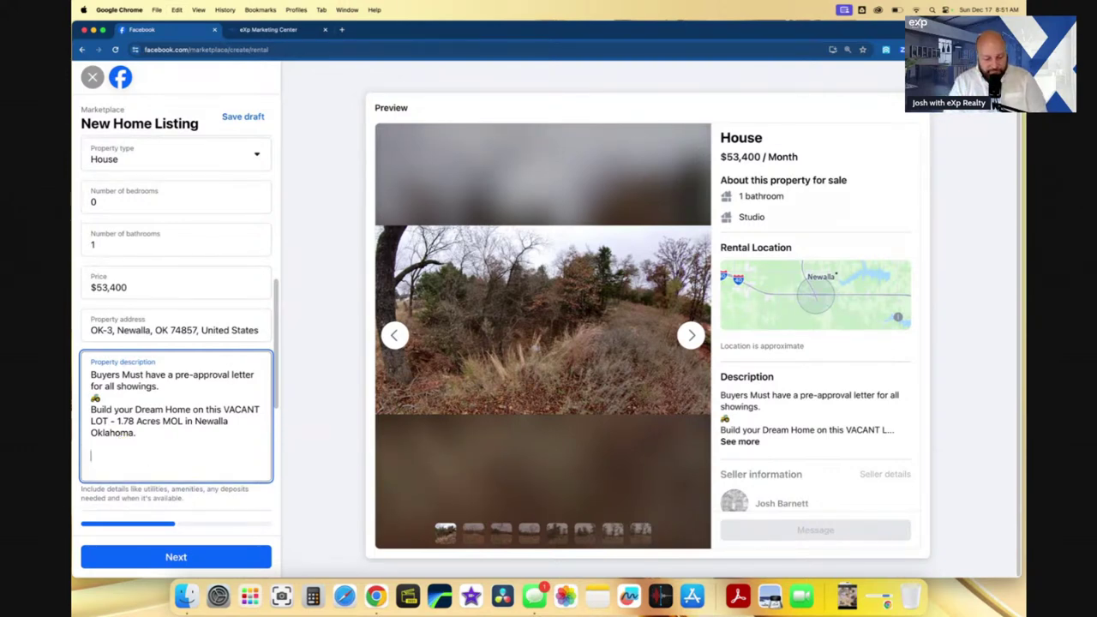
{"action": "type", "text": "Neighborhood Restrictions Apply,"}
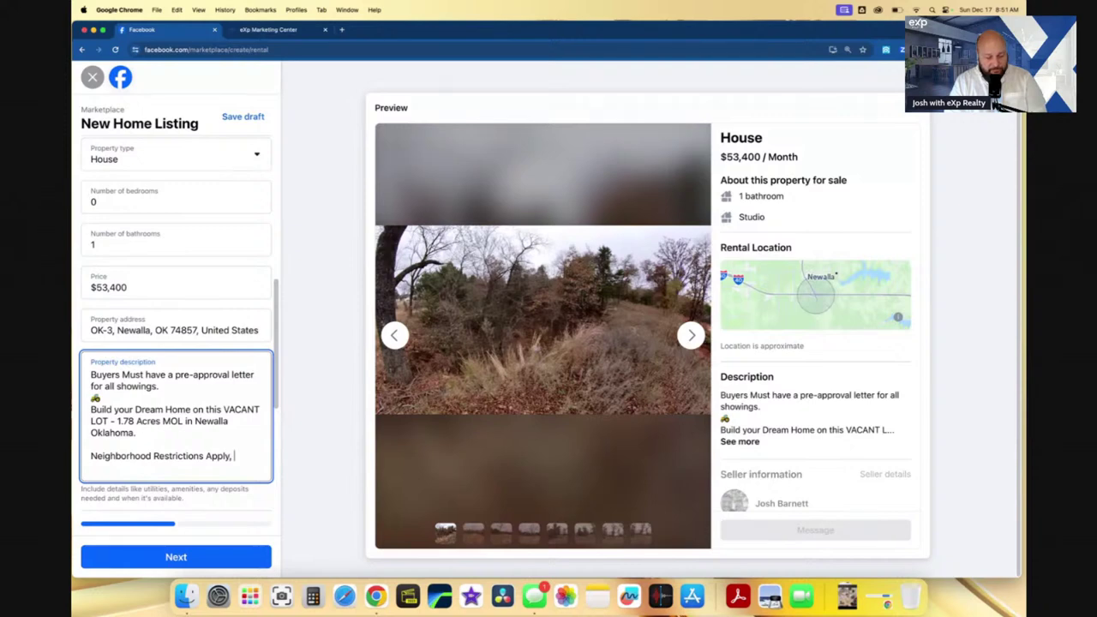
{"action": "type", "text": "uest "}
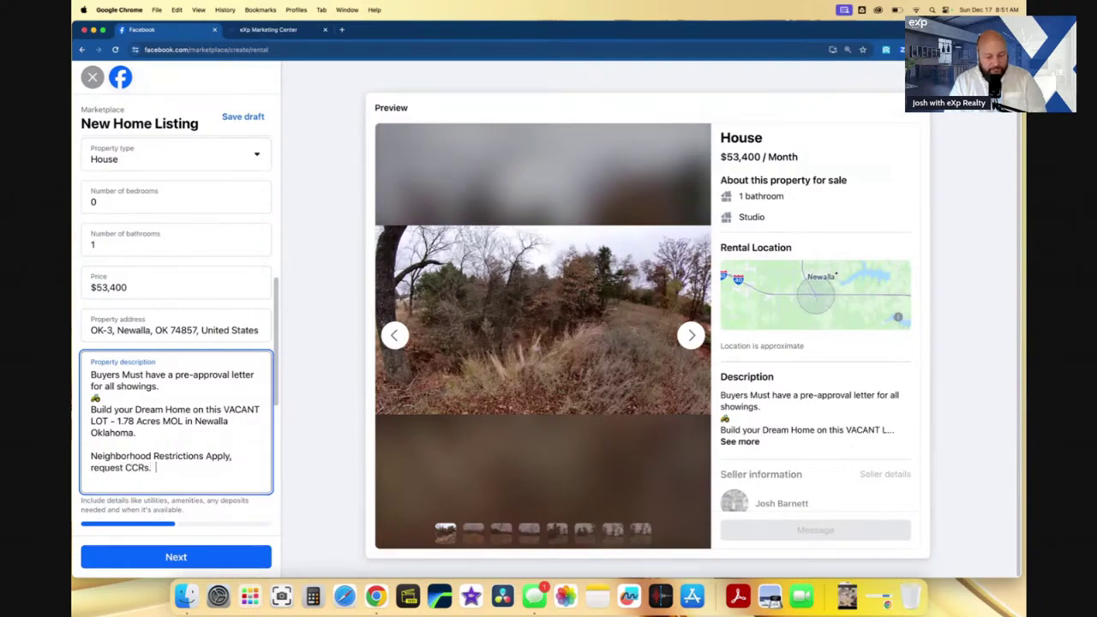
{"action": "type", "text": "CCRs."}
{"action": "key", "text": "Return"}
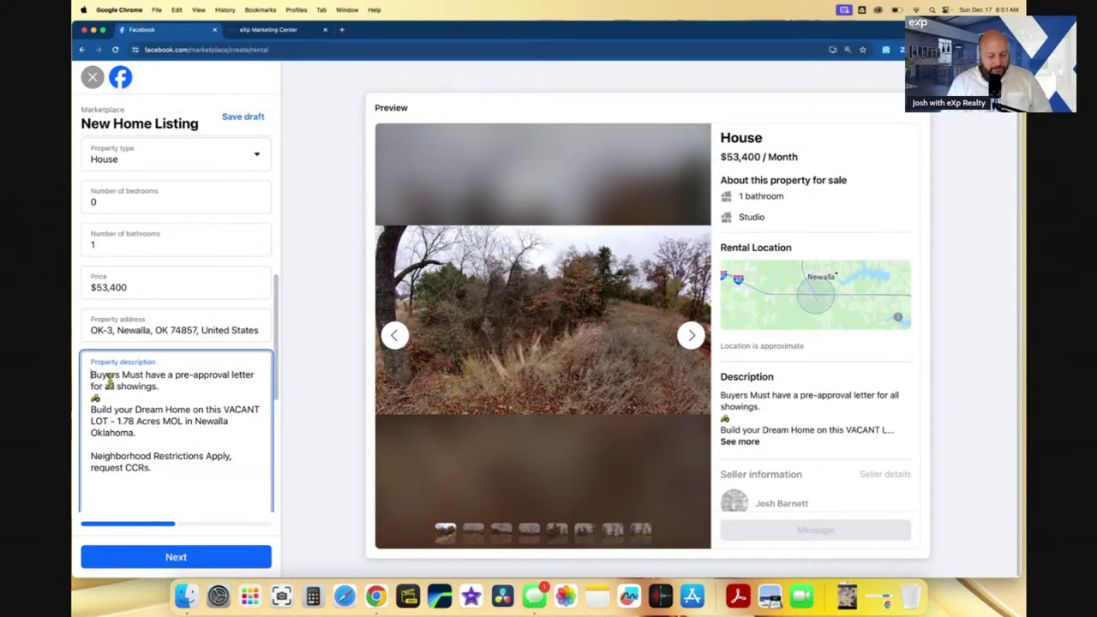
- Add 'VACANT LOT ONLY ***' at the top and paste the pre-approval sentence again at the bottom
{"action": "type", "text": "VACANT LO"}
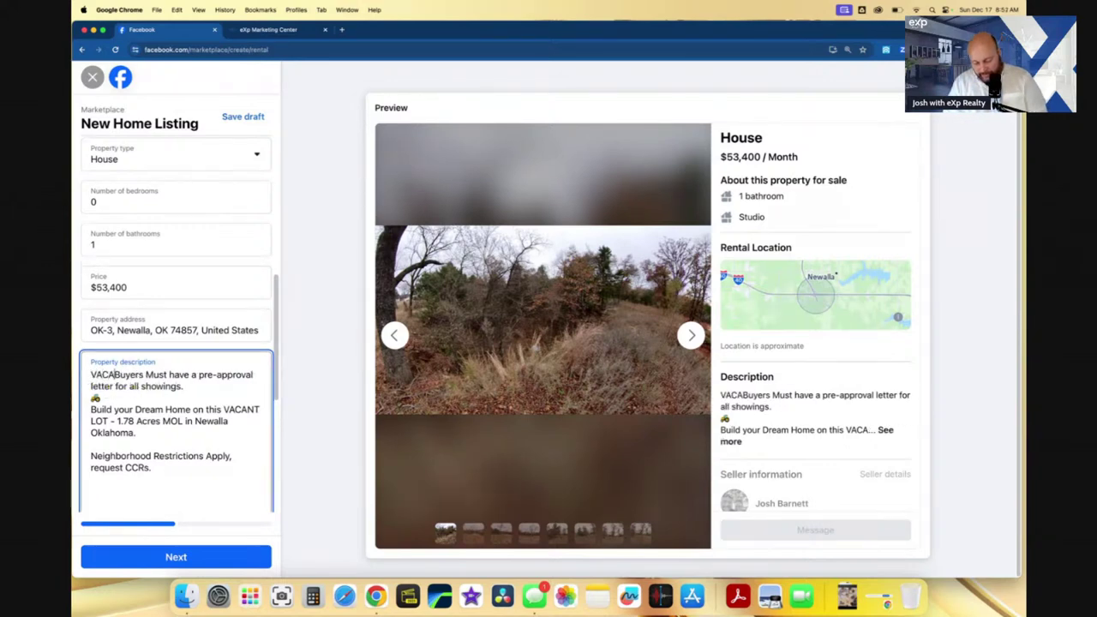
{"action": "type", "text": "T ONLY "}
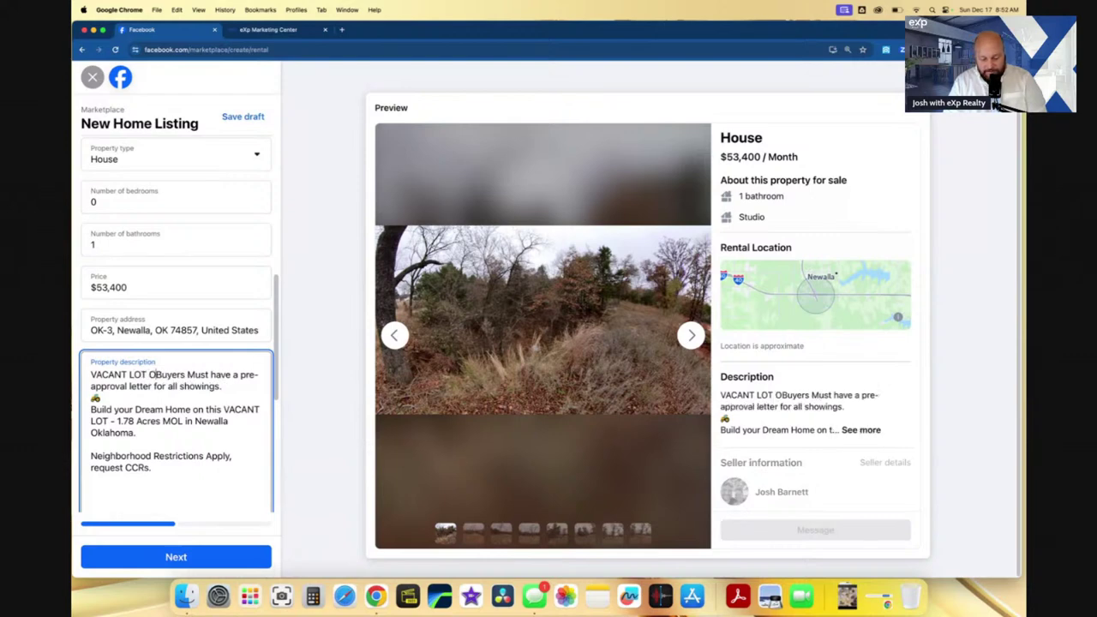
{"action": "type", "text": "***"}
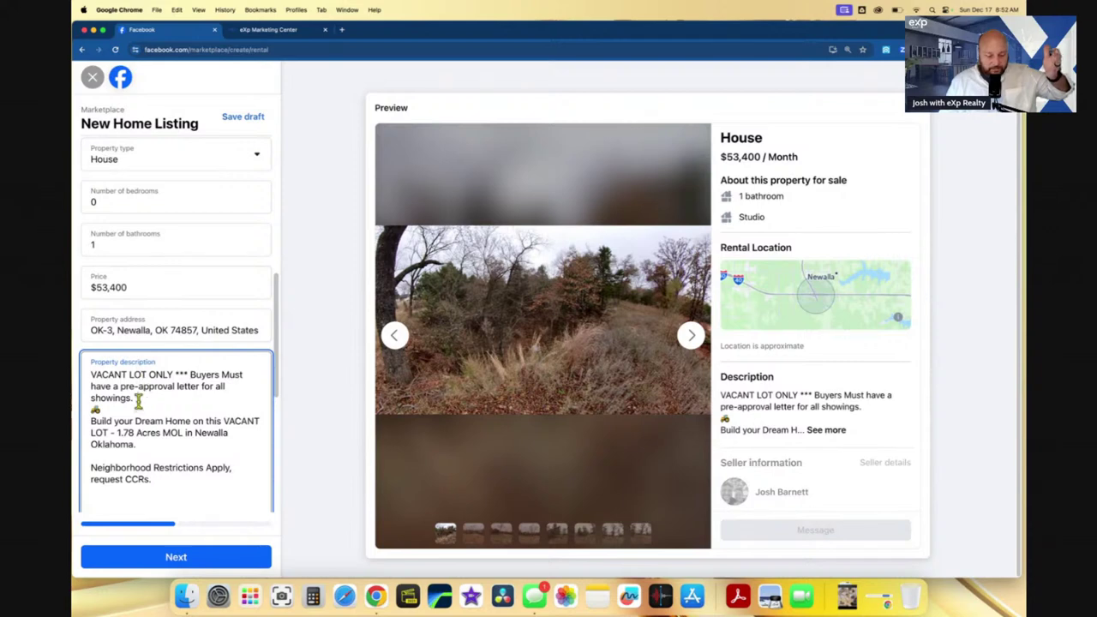
{"action": "left_click_drag", "start_coordinate": [137, 400], "coordinate": [196, 381]}
{"action": "key", "text": "cmd+c"}
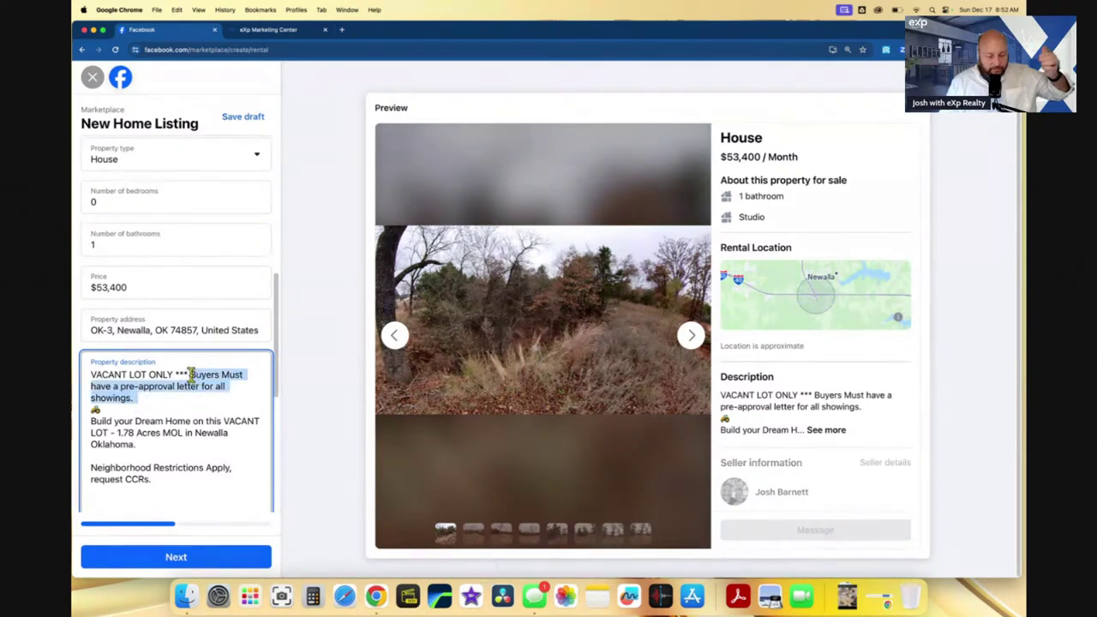
{"action": "left_click", "coordinate": [157, 499]}
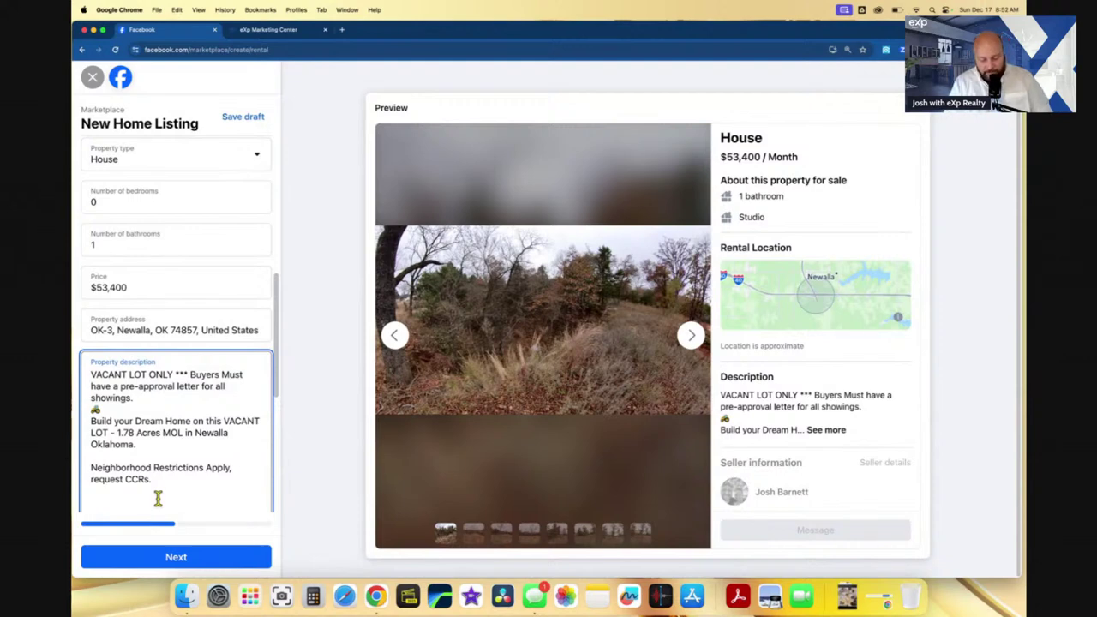
{"action": "key", "text": "cmd+v"}
{"action": "scroll", "coordinate": [160, 493], "scroll_direction": "down", "scroll_amount": 3}
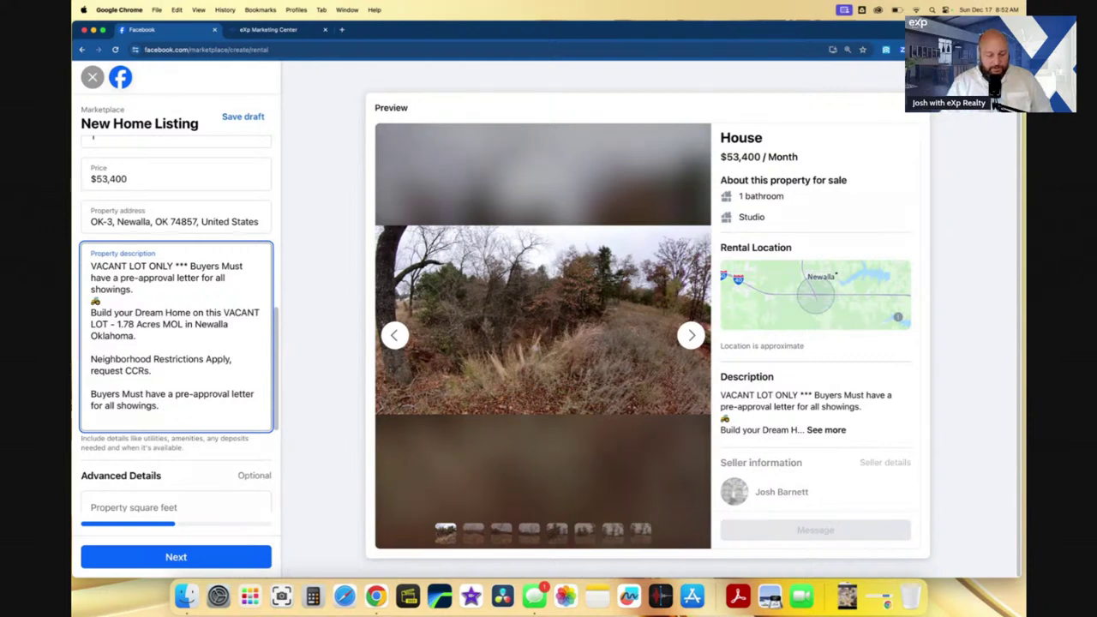
{"action": "key", "text": "Return"}
{"action": "key", "text": "Return"}
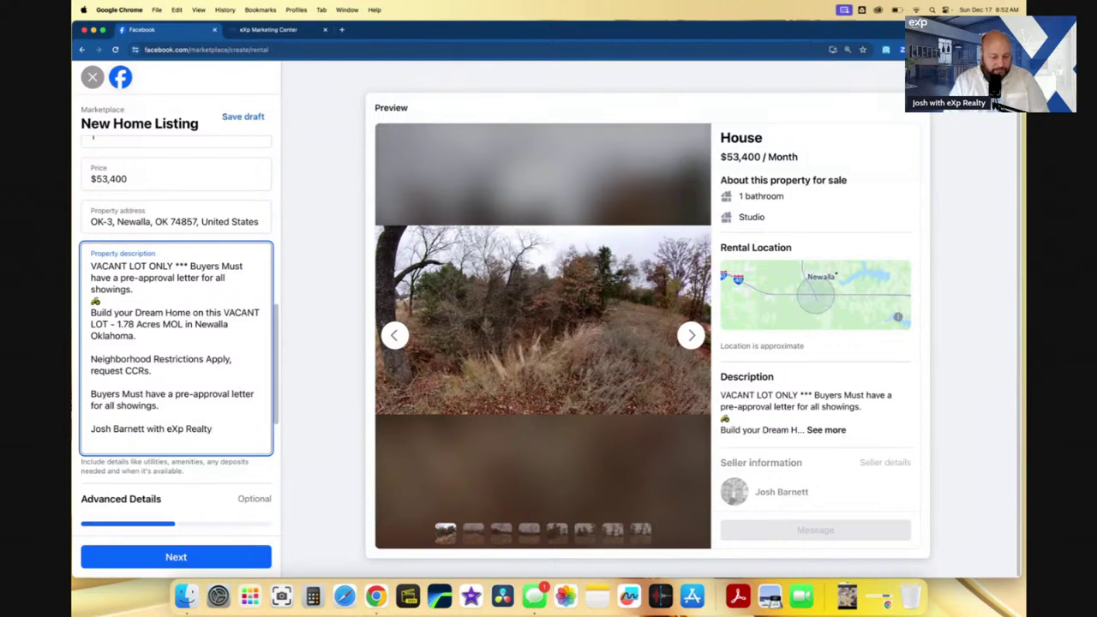
{"action": "scroll", "coordinate": [186, 428], "scroll_direction": "up", "scroll_amount": 2}
{"action": "scroll", "coordinate": [186, 429], "scroll_direction": "down", "scroll_amount": 5}
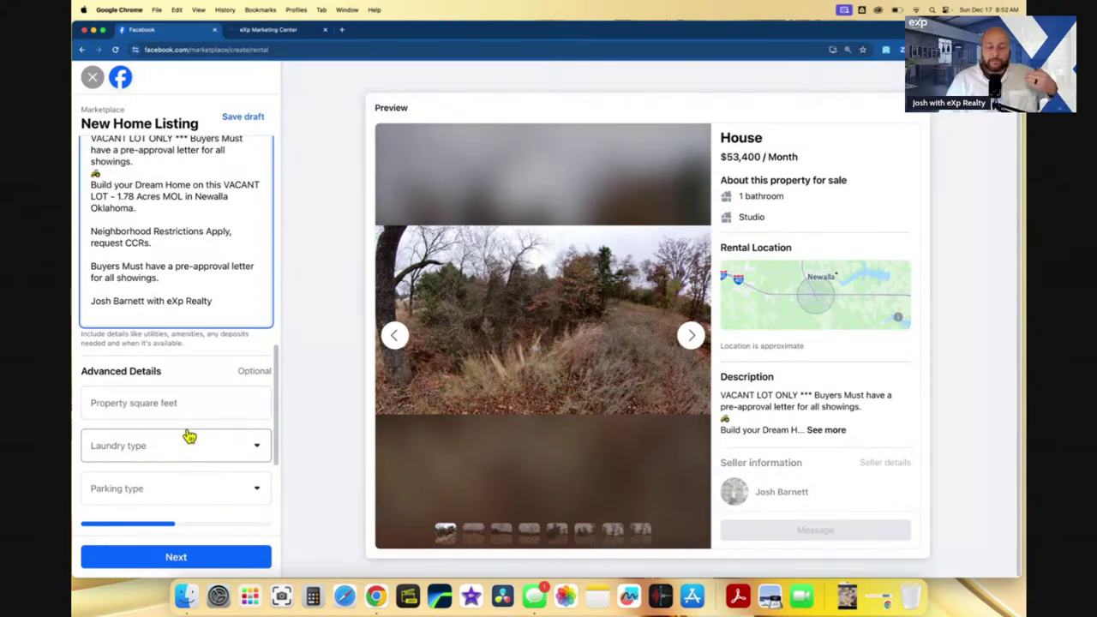
- Set Laundry type to None and Parking type to Off-street parking, then go to the next step
{"action": "left_click_drag", "start_coordinate": [227, 302], "coordinate": [95, 238]}
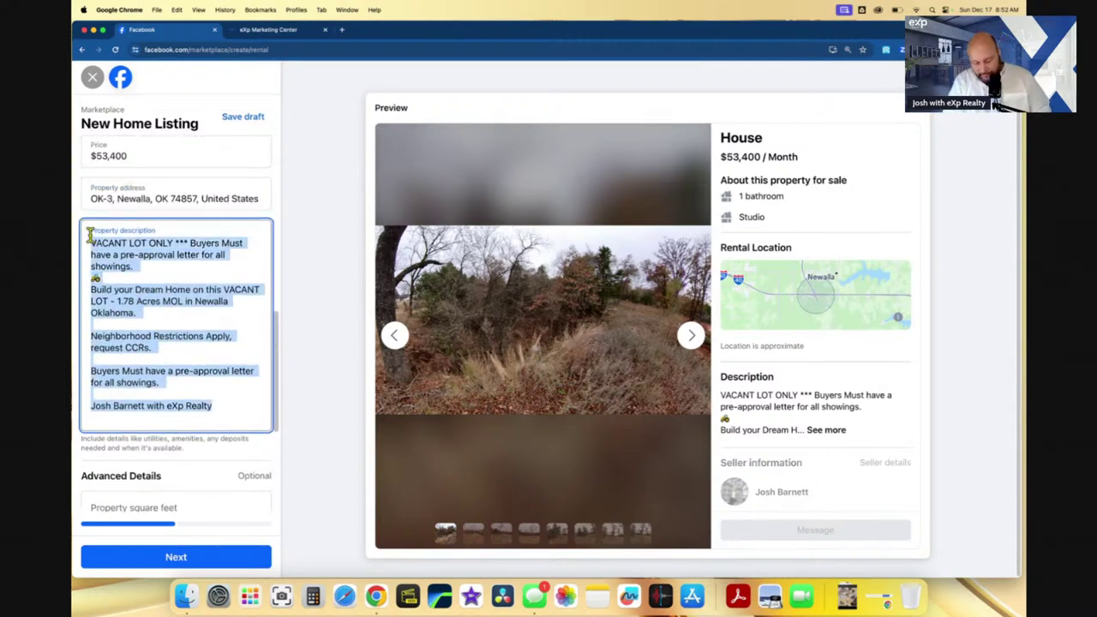
{"action": "scroll", "coordinate": [163, 283], "scroll_direction": "down", "scroll_amount": 5}
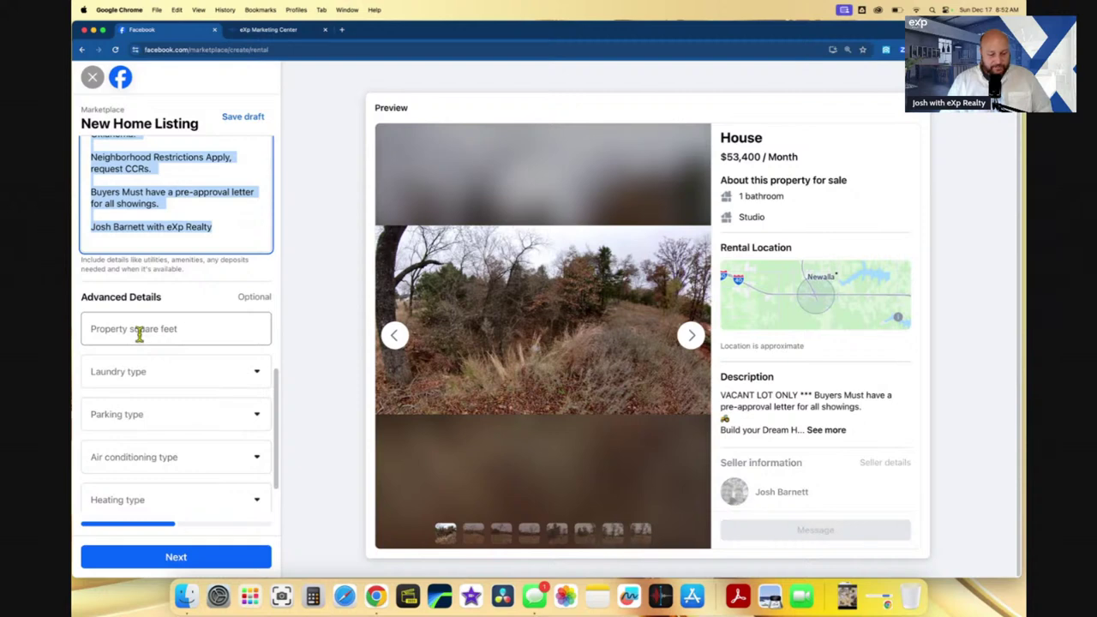
{"action": "left_click", "coordinate": [139, 383]}
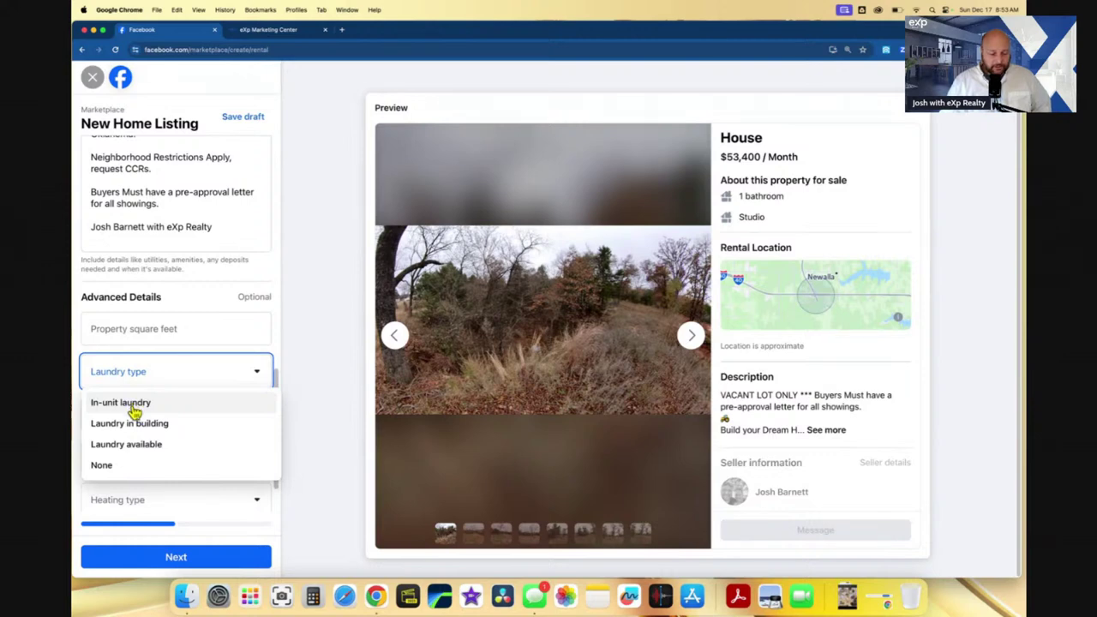
{"action": "left_click", "coordinate": [123, 467]}
{"action": "left_click", "coordinate": [158, 422]}
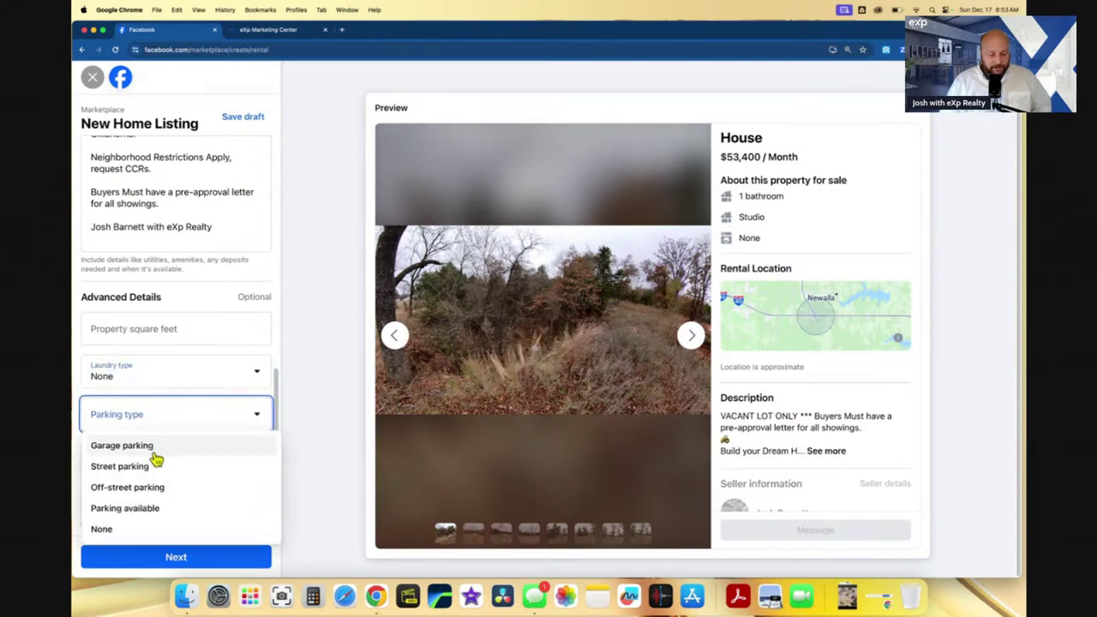
{"action": "left_click", "coordinate": [152, 488]}
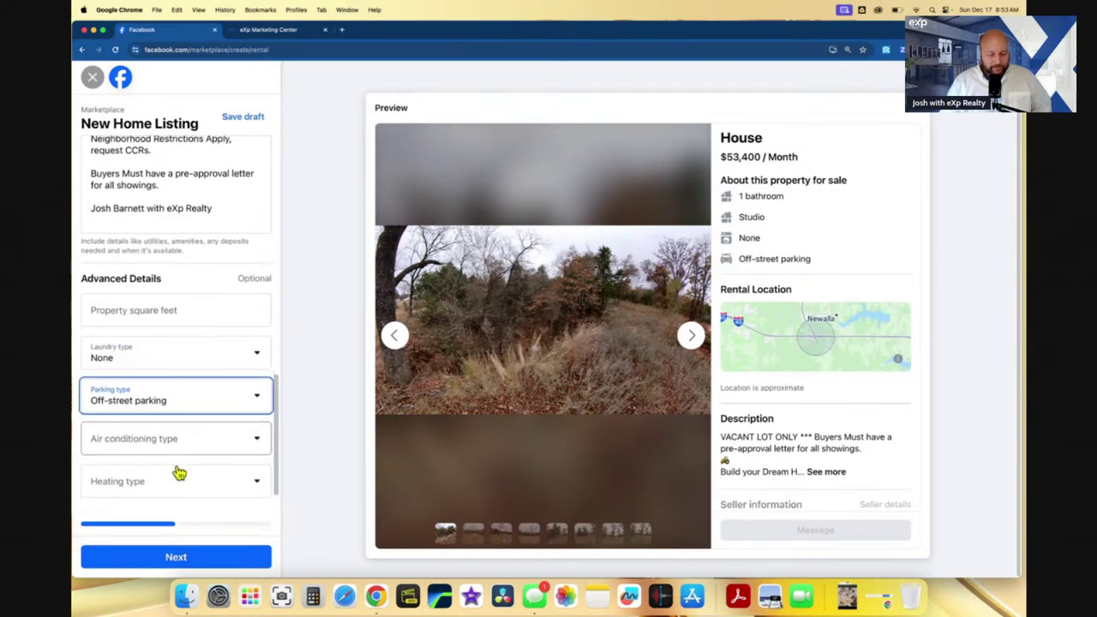
{"action": "scroll", "coordinate": [179, 473], "scroll_direction": "down", "scroll_amount": 1}
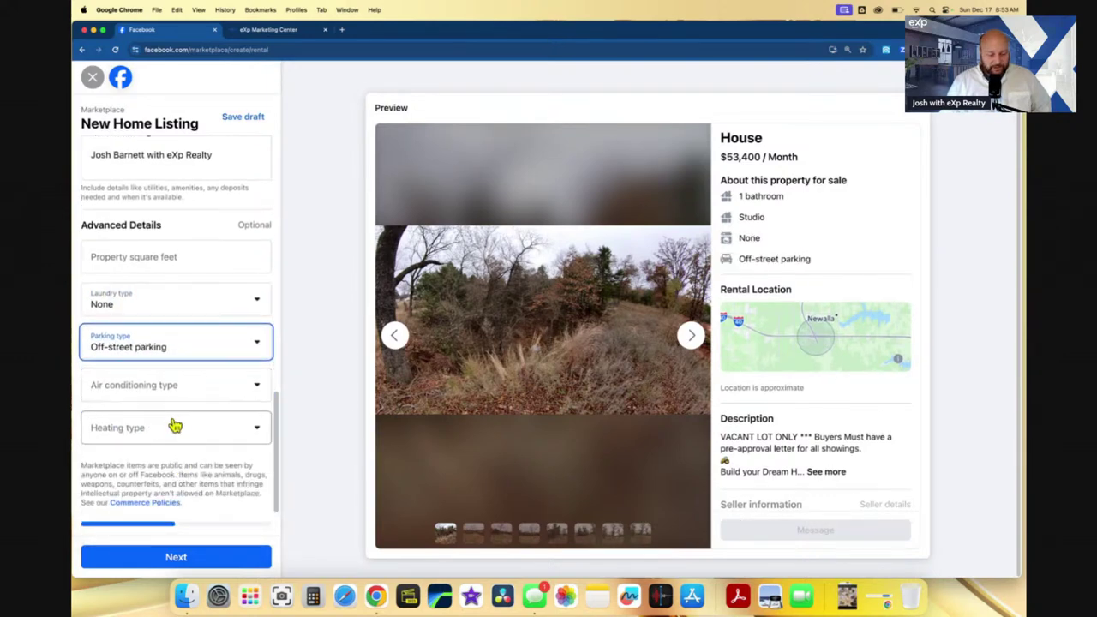
{"action": "left_click", "coordinate": [206, 559]}
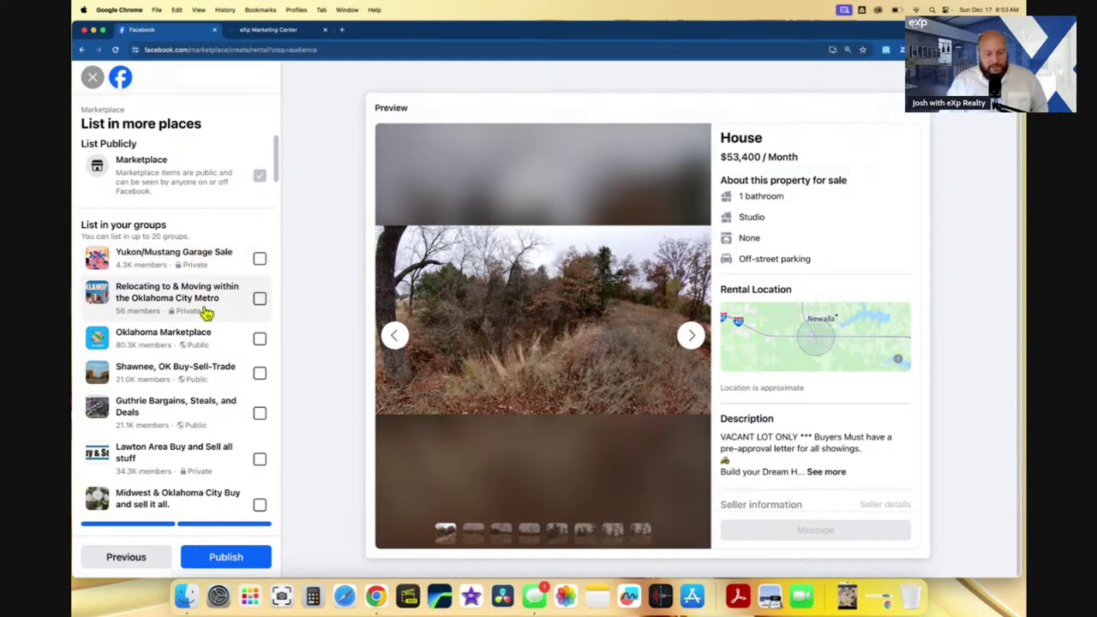
- Select the Oklahoma City Metro relocation, Oklahoma Marketplace, Shawnee OK Buy-Sell-Trade and Midwest City garage sale groups
{"action": "left_click", "coordinate": [236, 296]}
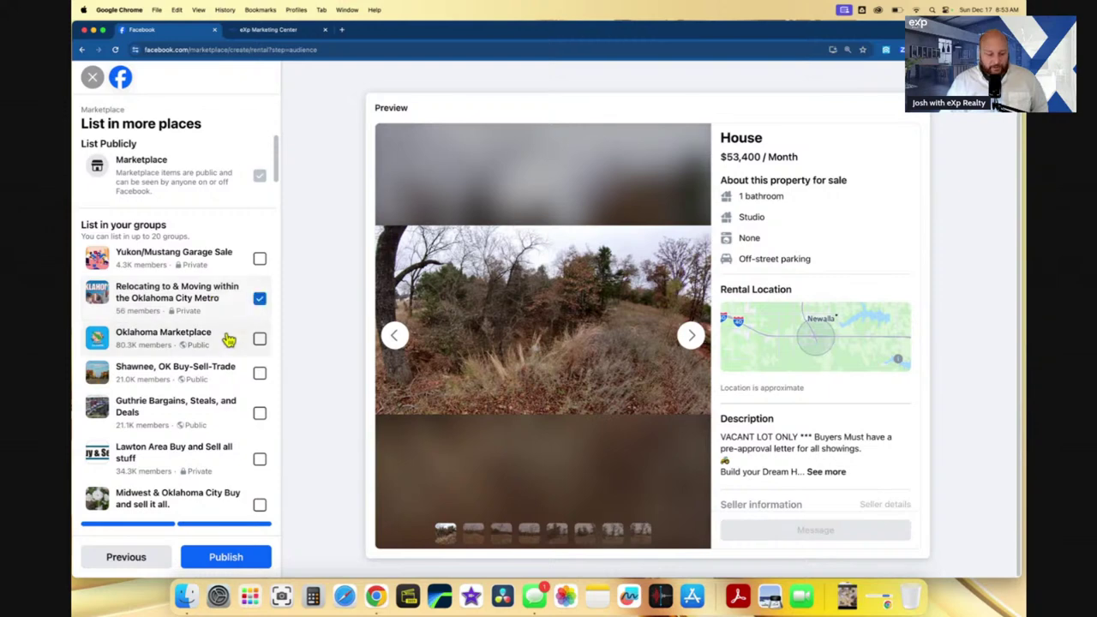
{"action": "left_click", "coordinate": [228, 351]}
{"action": "scroll", "coordinate": [227, 352], "scroll_direction": "down", "scroll_amount": 1}
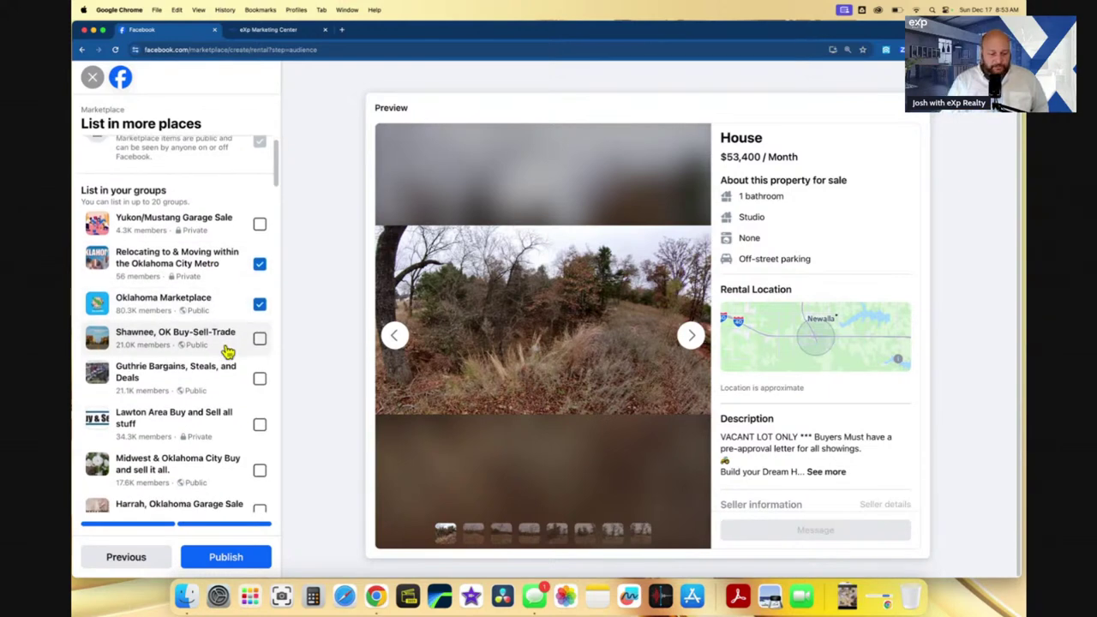
{"action": "scroll", "coordinate": [227, 350], "scroll_direction": "down", "scroll_amount": 2}
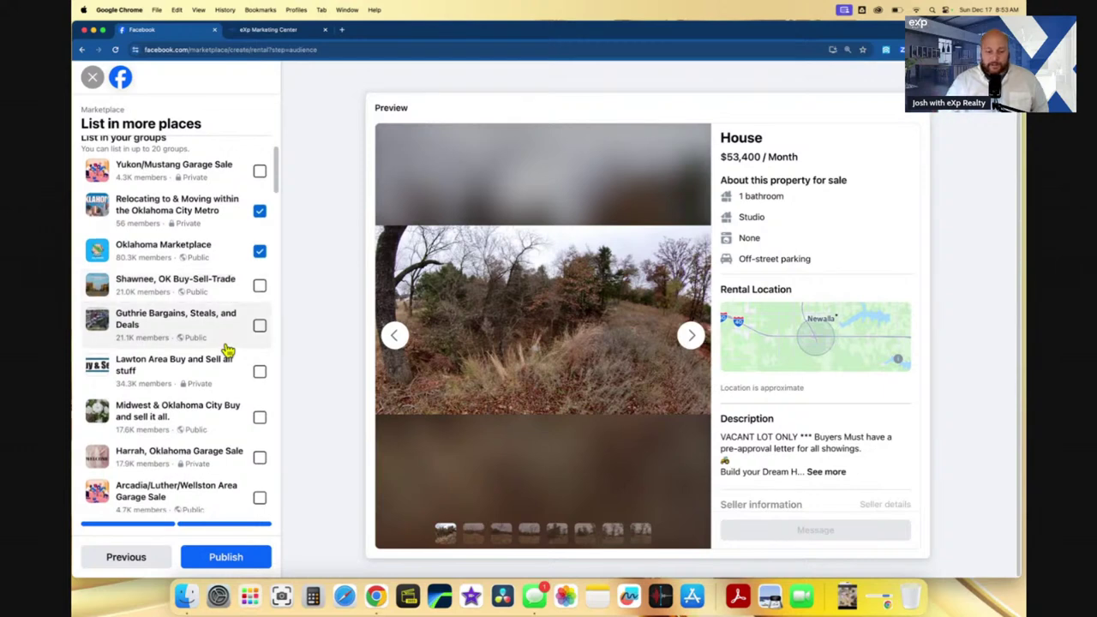
{"action": "left_click", "coordinate": [221, 294]}
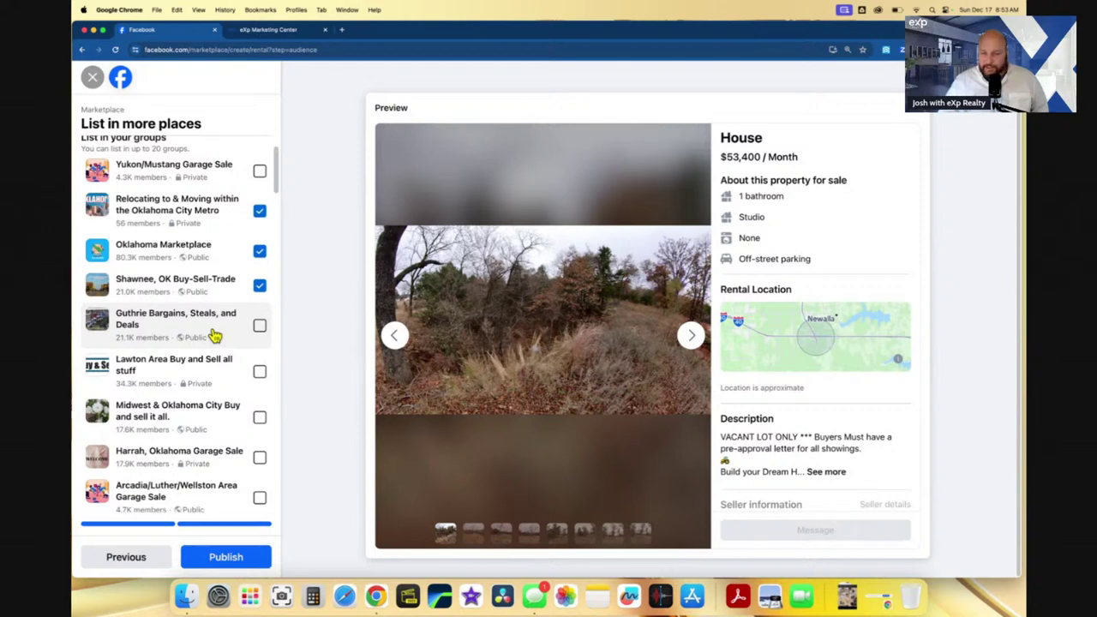
{"action": "scroll", "coordinate": [214, 336], "scroll_direction": "down", "scroll_amount": 3}
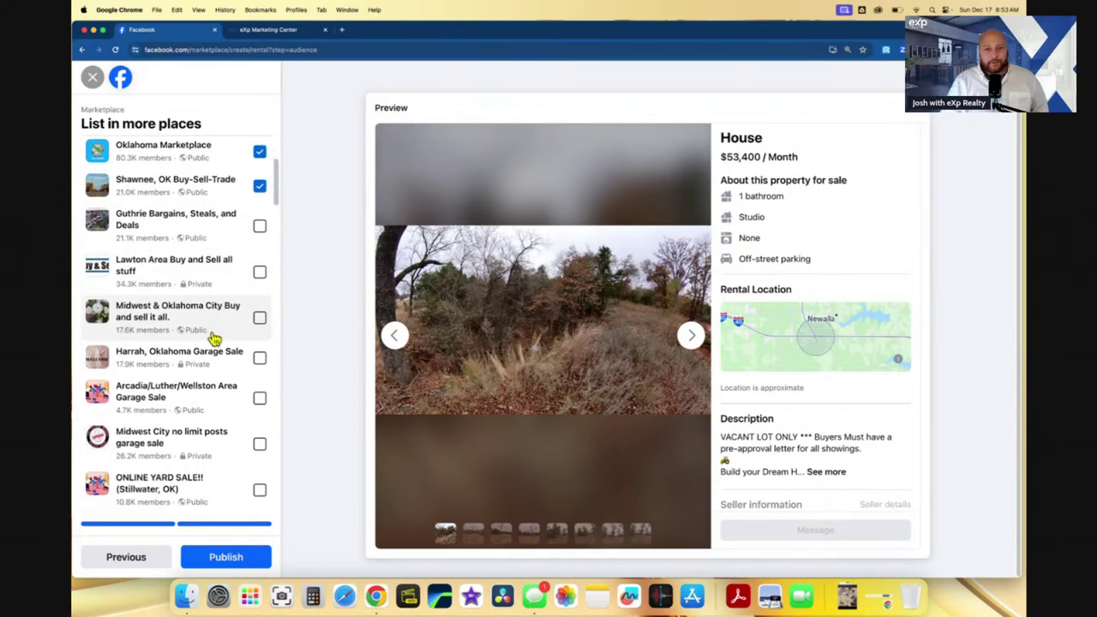
{"action": "scroll", "coordinate": [215, 341], "scroll_direction": "down", "scroll_amount": 1}
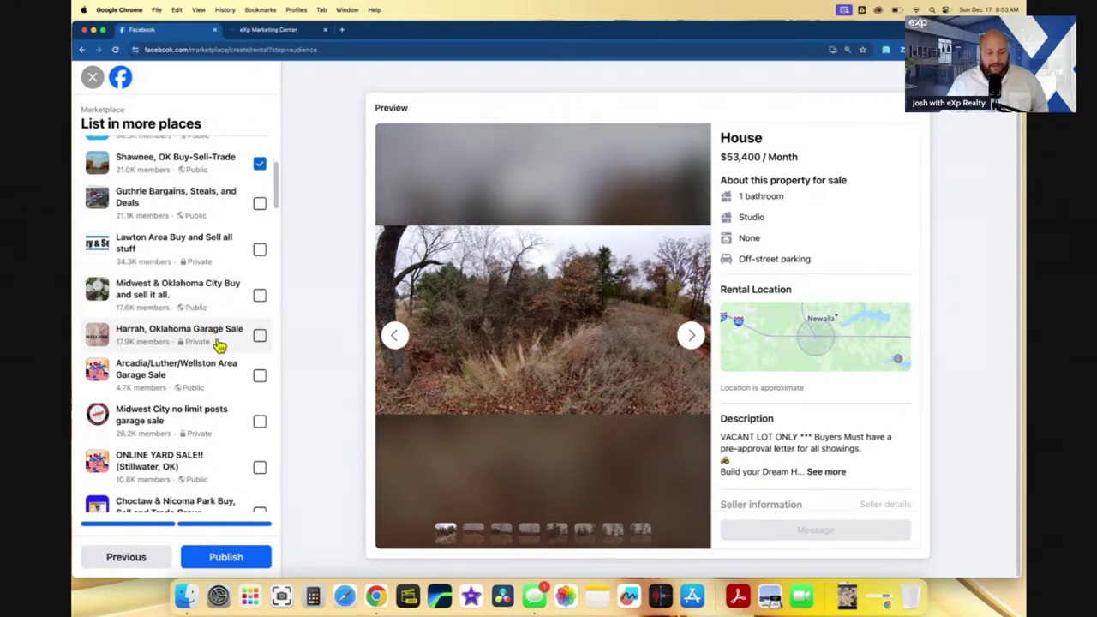
{"action": "scroll", "coordinate": [216, 346], "scroll_direction": "down", "scroll_amount": 4}
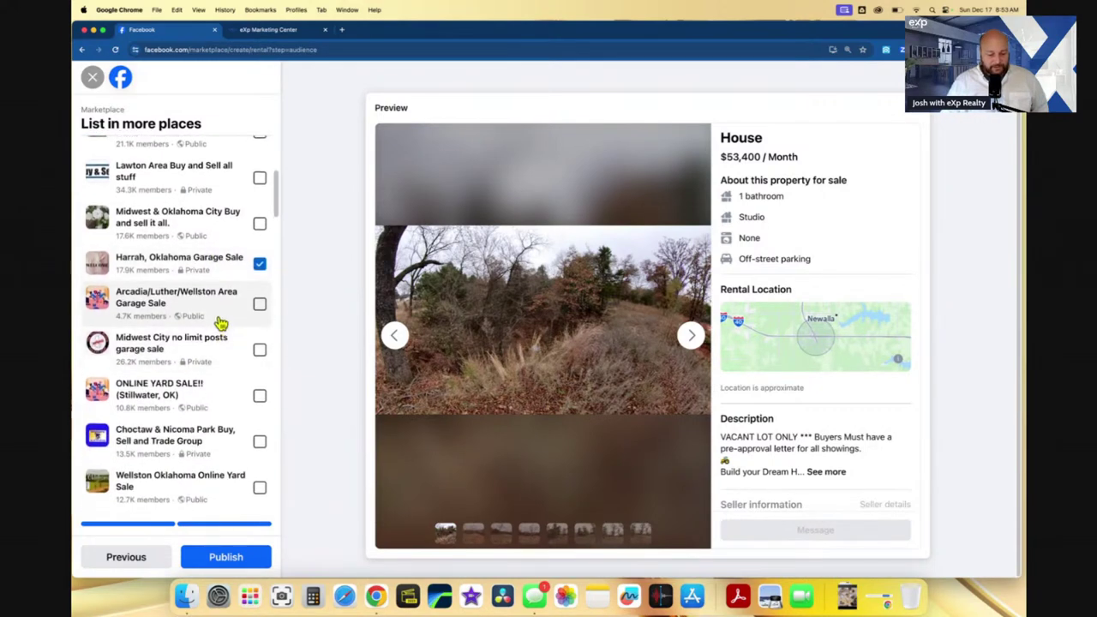
{"action": "left_click", "coordinate": [218, 328]}
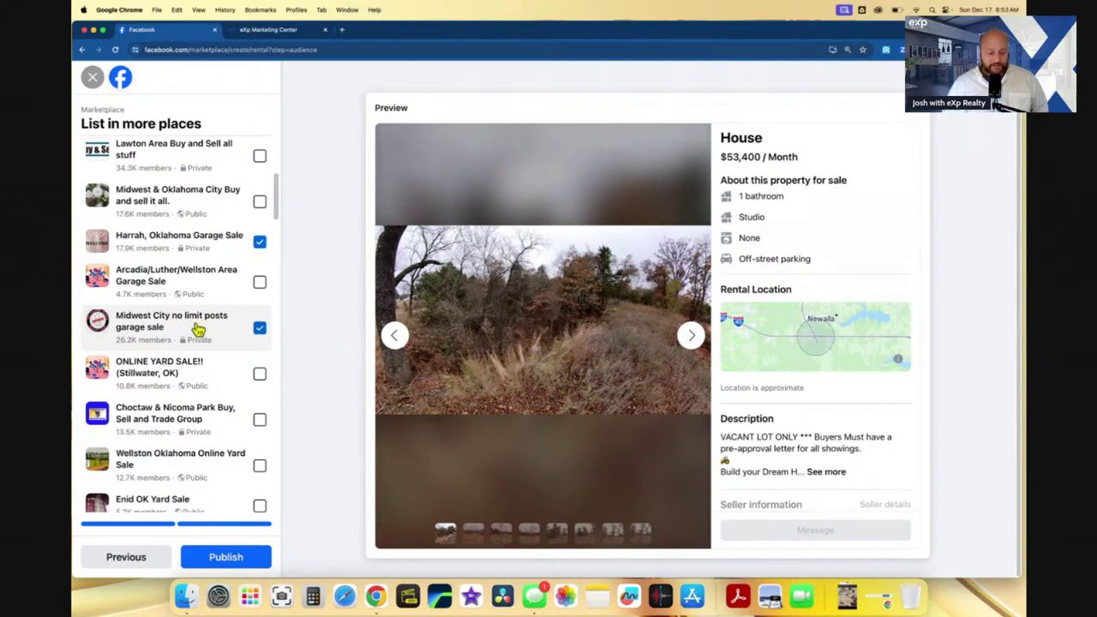
- Scroll the groups list down to the 'Suggested groups you should join' section
{"action": "scroll", "coordinate": [197, 330], "scroll_direction": "down", "scroll_amount": 3}
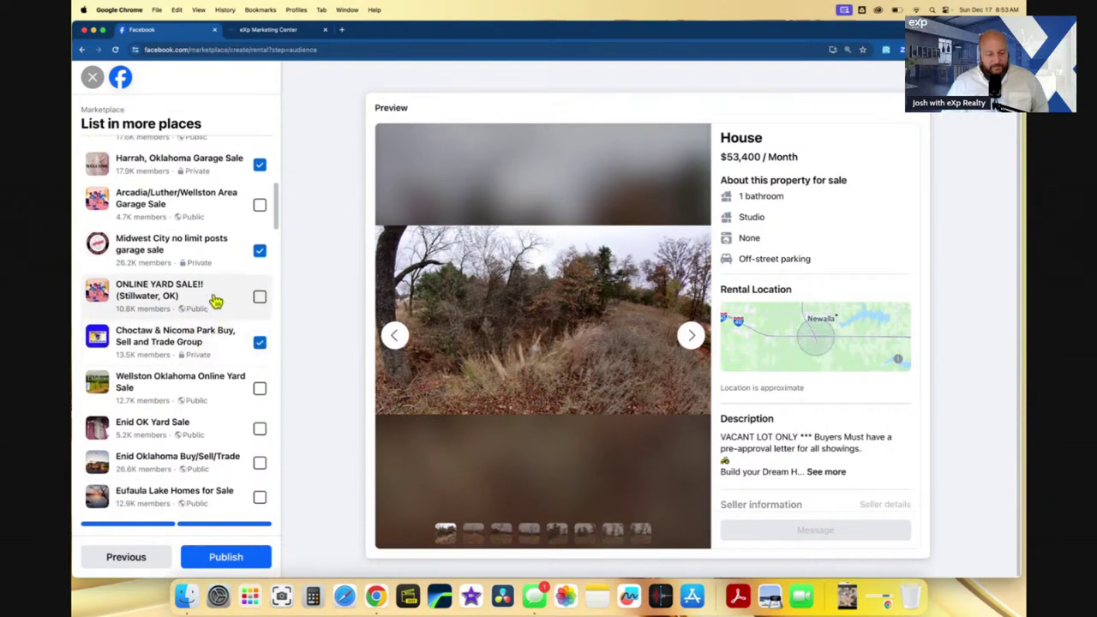
{"action": "scroll", "coordinate": [215, 377], "scroll_direction": "down", "scroll_amount": 3}
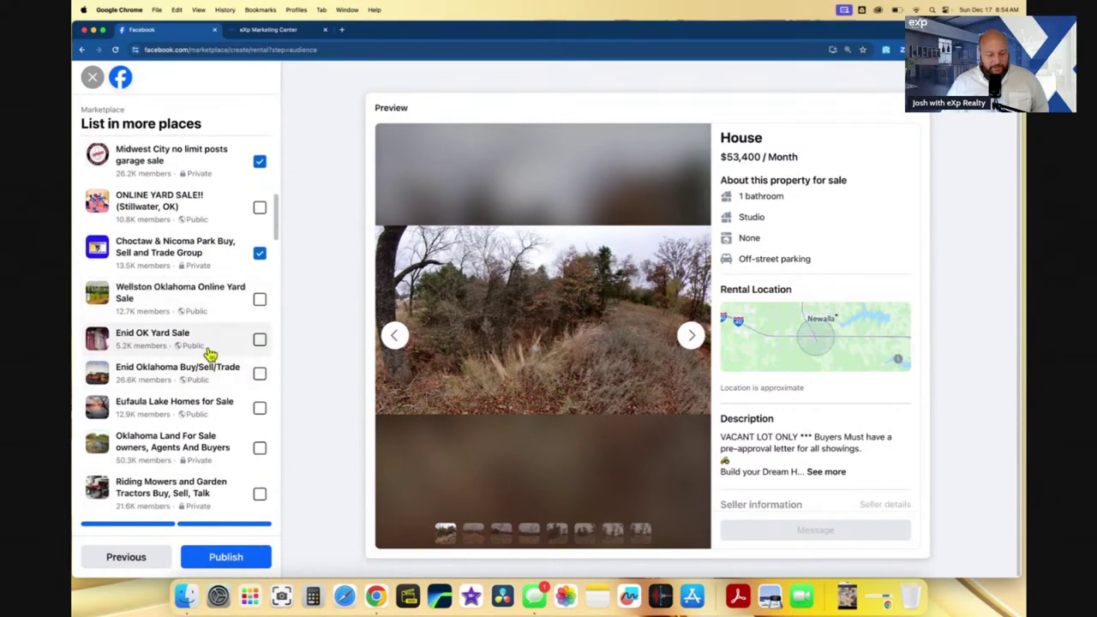
{"action": "scroll", "coordinate": [208, 358], "scroll_direction": "down", "scroll_amount": 4}
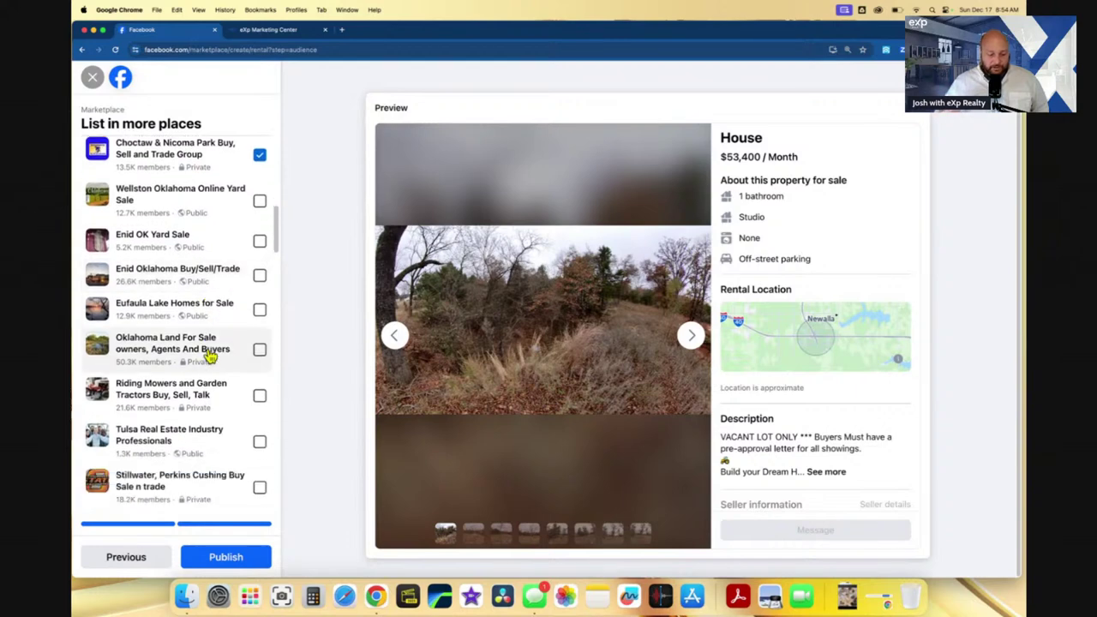
{"action": "scroll", "coordinate": [210, 356], "scroll_direction": "down", "scroll_amount": 10}
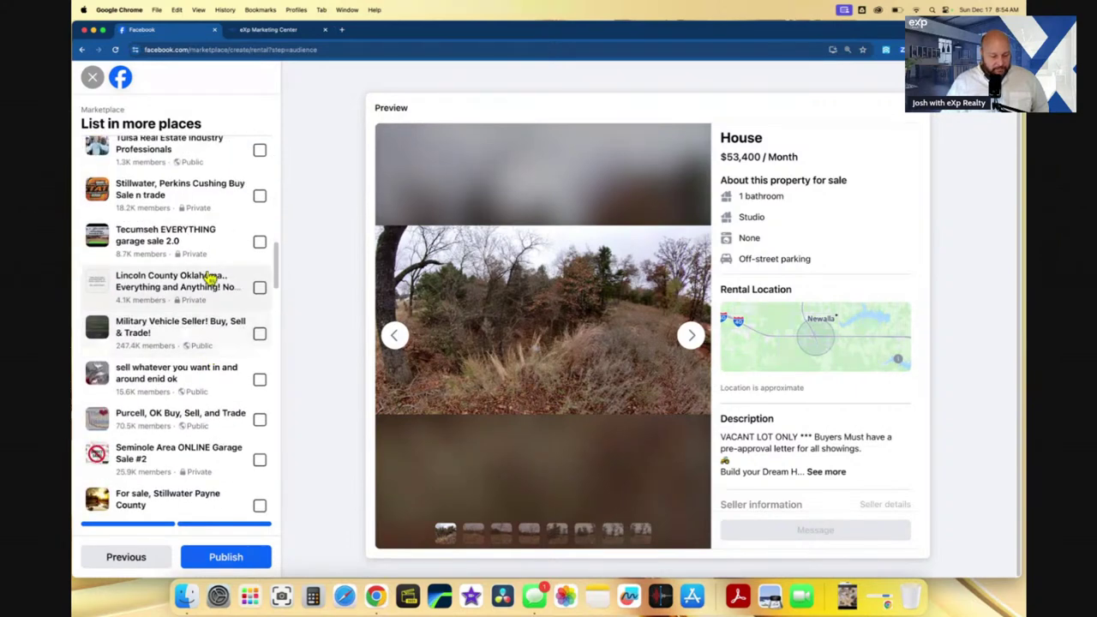
{"action": "scroll", "coordinate": [209, 269], "scroll_direction": "up", "scroll_amount": 1}
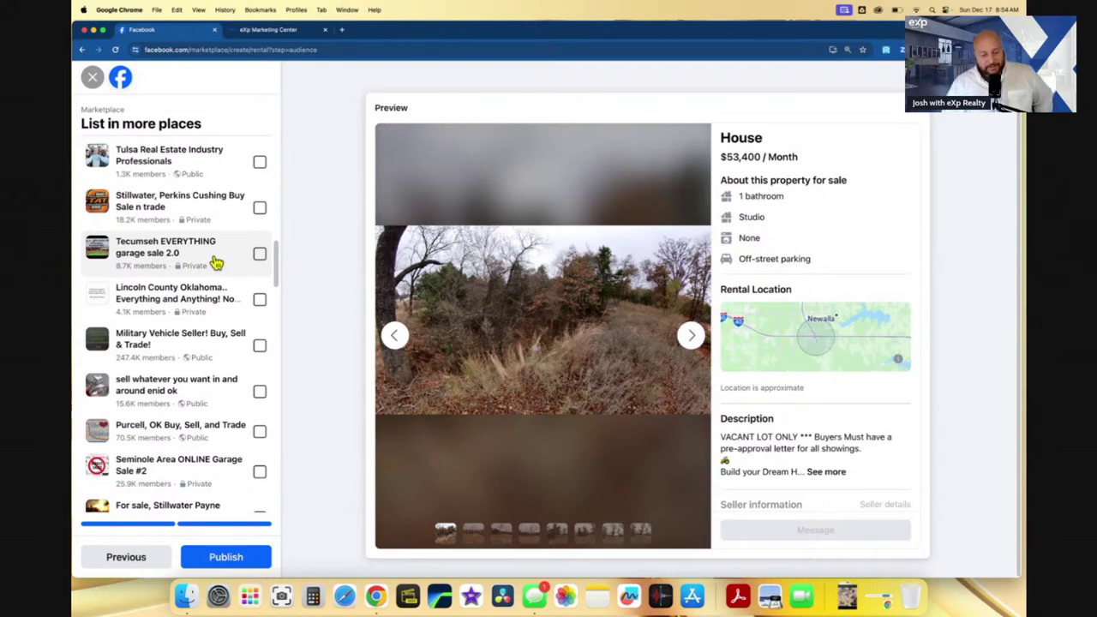
{"action": "scroll", "coordinate": [216, 262], "scroll_direction": "down", "scroll_amount": 1}
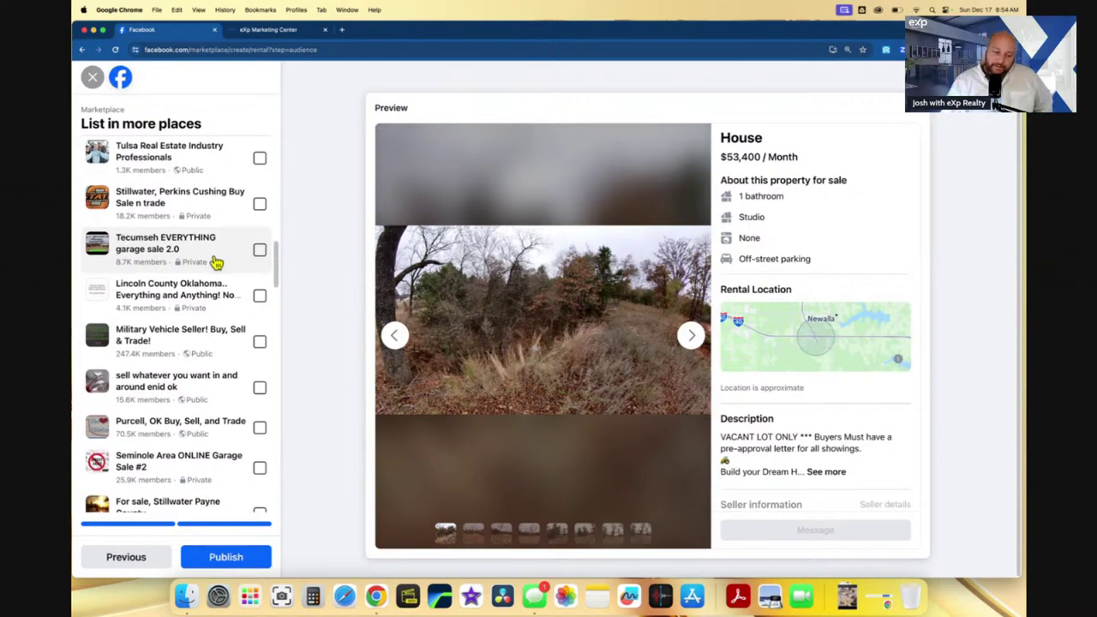
{"action": "scroll", "coordinate": [218, 263], "scroll_direction": "up", "scroll_amount": 1}
{"action": "scroll", "coordinate": [218, 263], "scroll_direction": "down", "scroll_amount": 4}
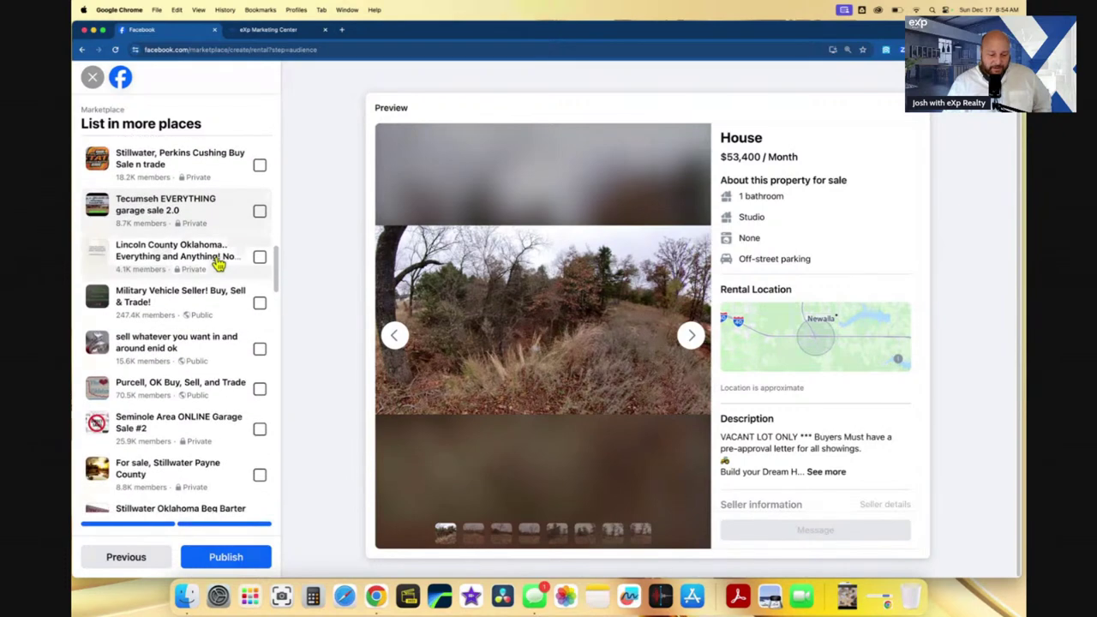
{"action": "scroll", "coordinate": [217, 266], "scroll_direction": "up", "scroll_amount": 5}
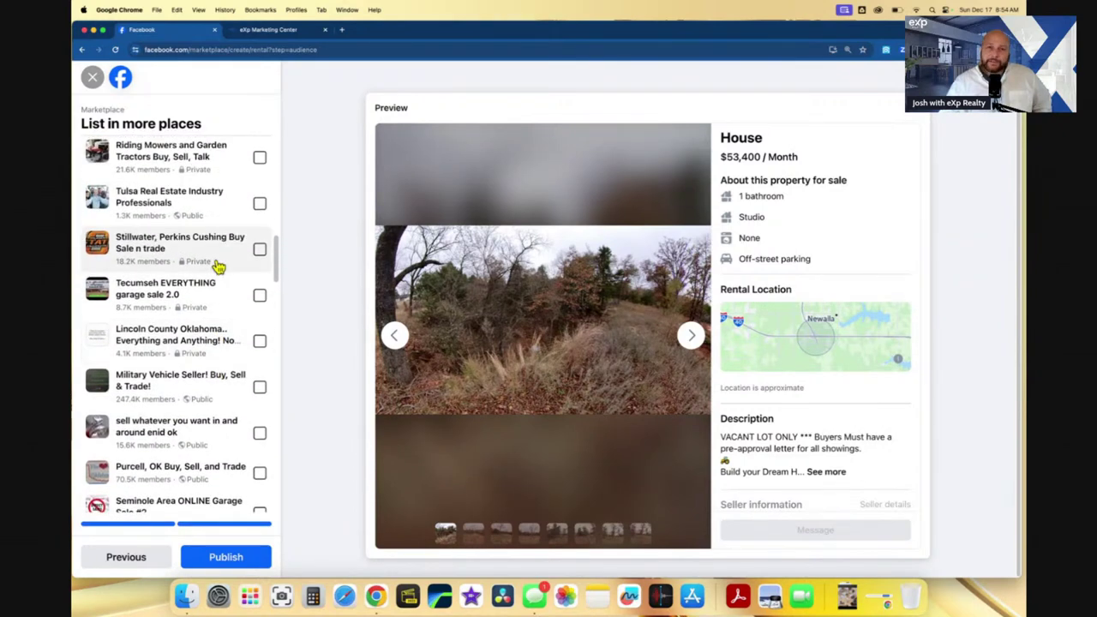
{"action": "scroll", "coordinate": [218, 267], "scroll_direction": "down", "scroll_amount": 8}
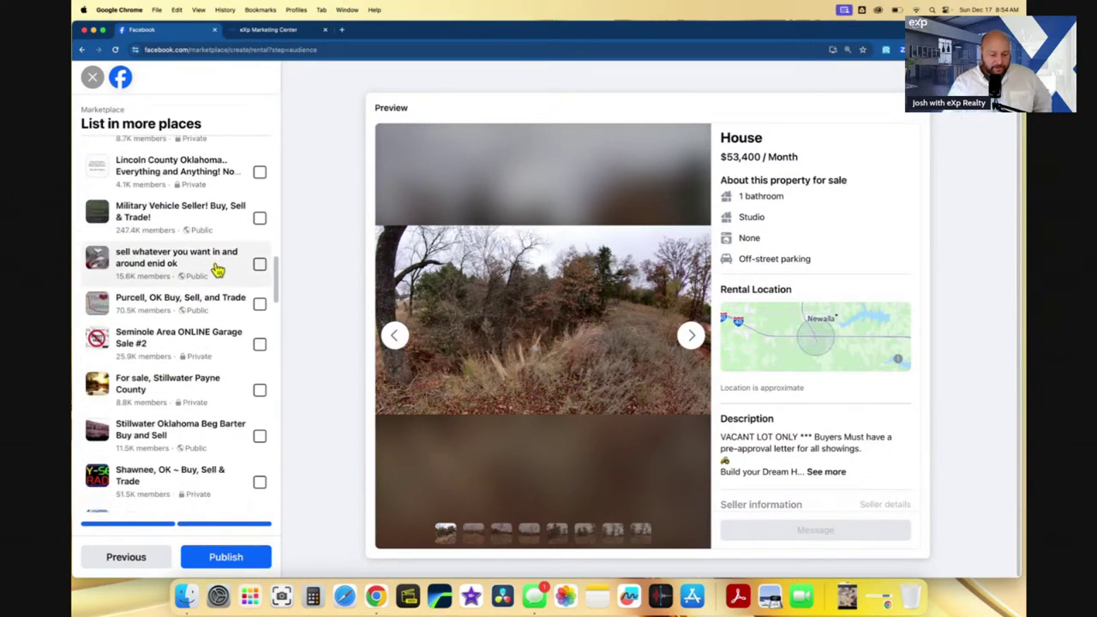
{"action": "scroll", "coordinate": [204, 310], "scroll_direction": "down", "scroll_amount": 7}
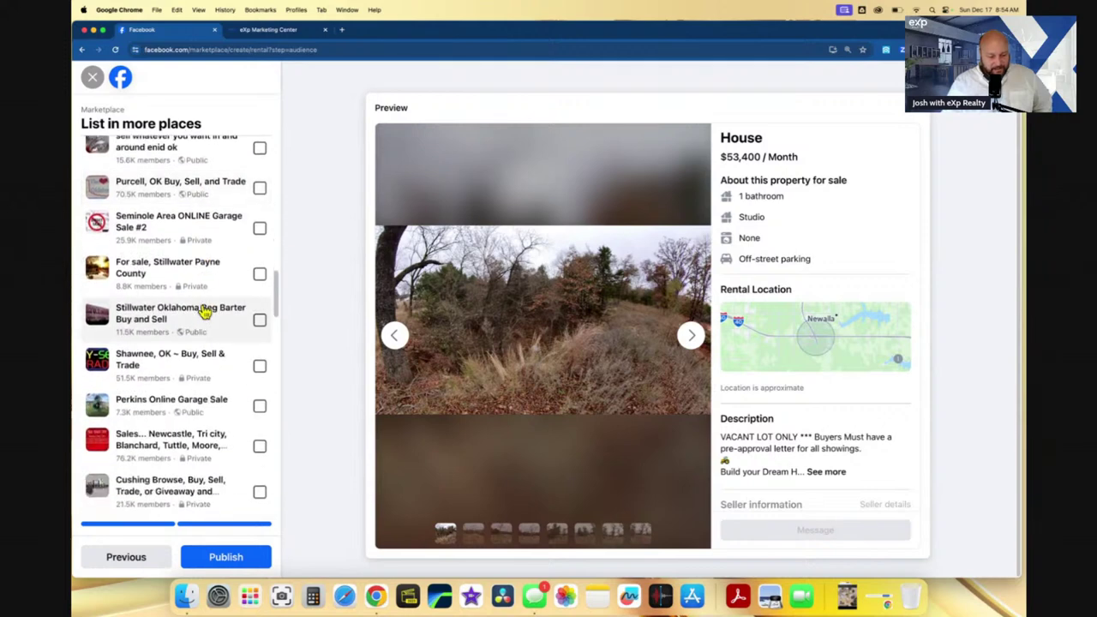
{"action": "scroll", "coordinate": [210, 304], "scroll_direction": "down", "scroll_amount": 4}
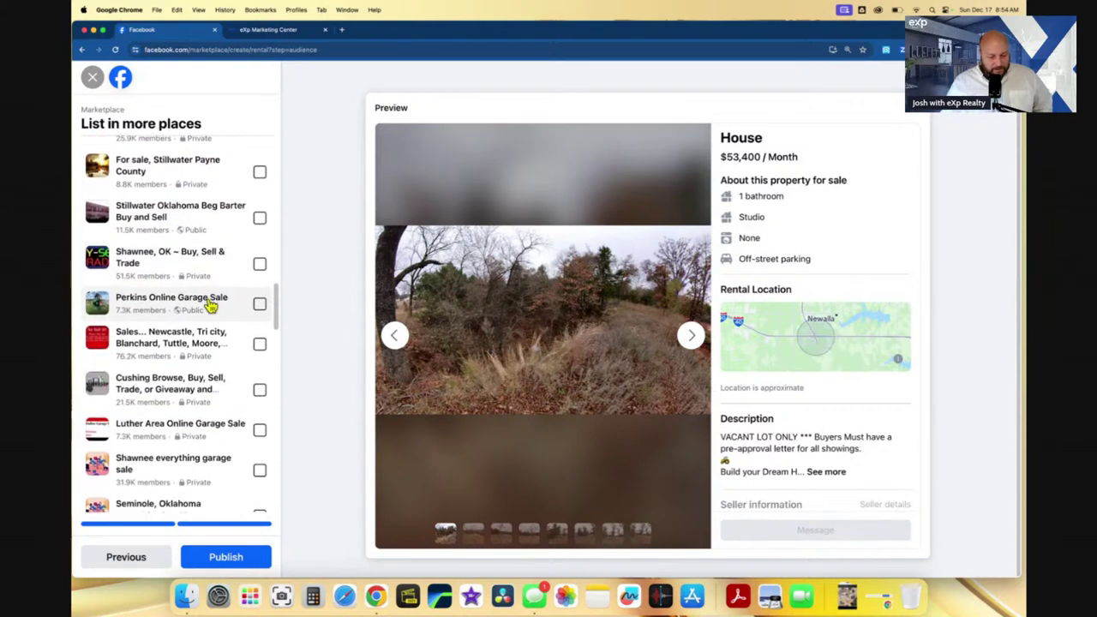
{"action": "scroll", "coordinate": [194, 307], "scroll_direction": "down", "scroll_amount": 4}
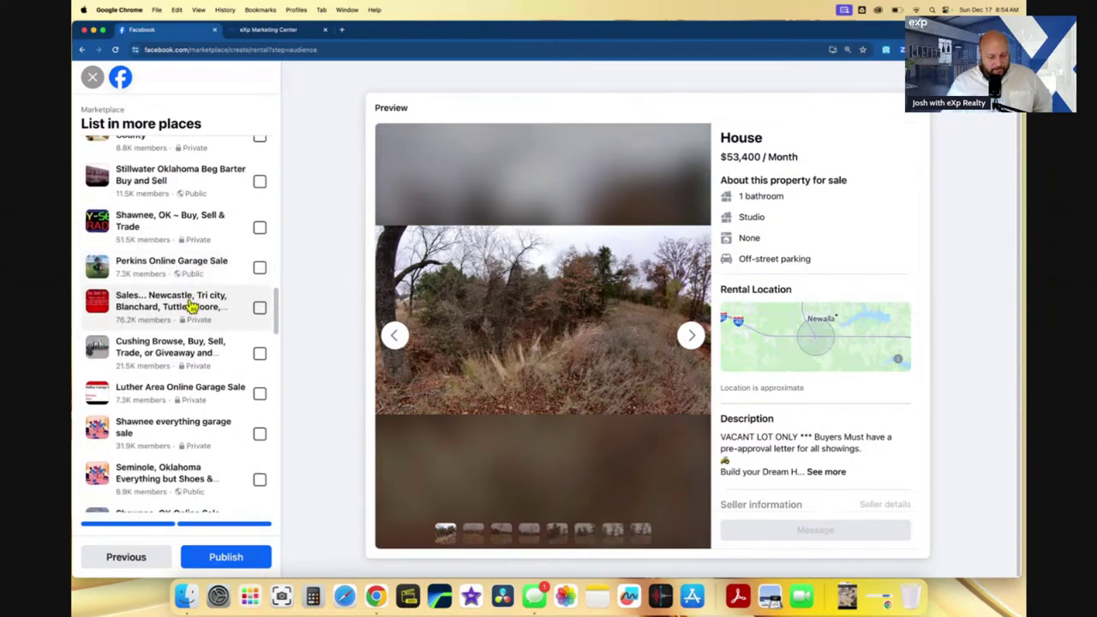
{"action": "scroll", "coordinate": [191, 309], "scroll_direction": "down", "scroll_amount": 9}
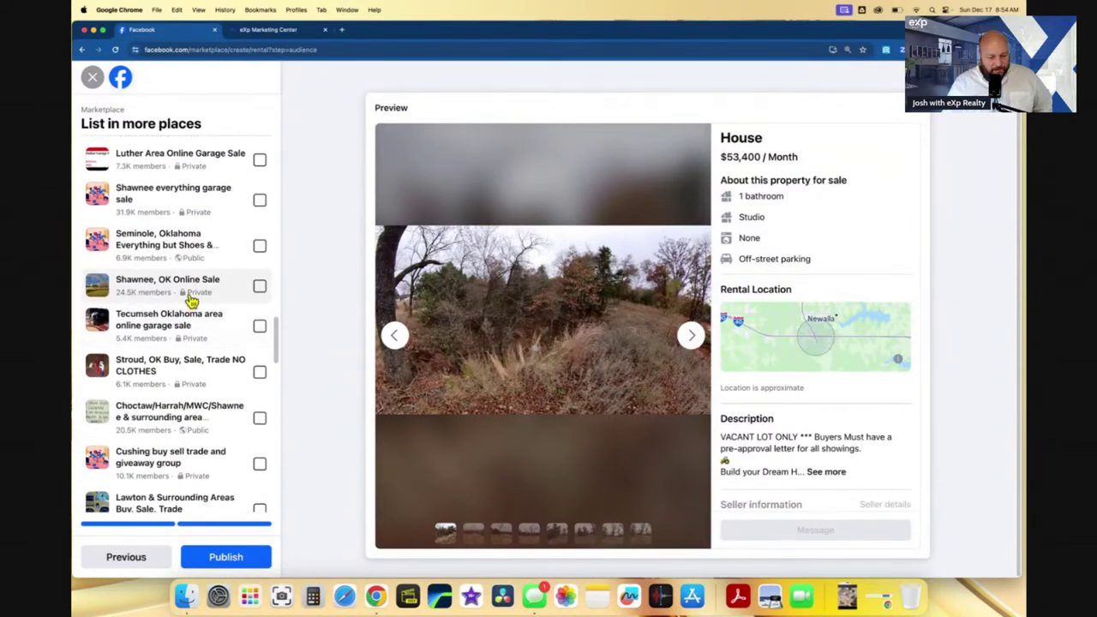
{"action": "scroll", "coordinate": [191, 300], "scroll_direction": "down", "scroll_amount": 7}
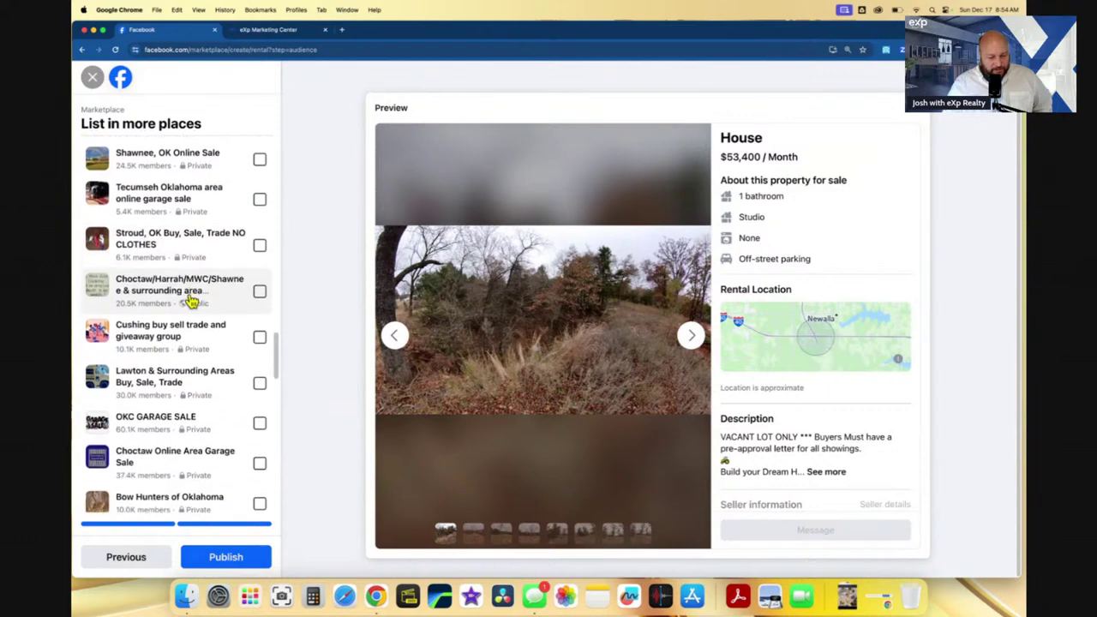
{"action": "scroll", "coordinate": [191, 301], "scroll_direction": "down", "scroll_amount": 1}
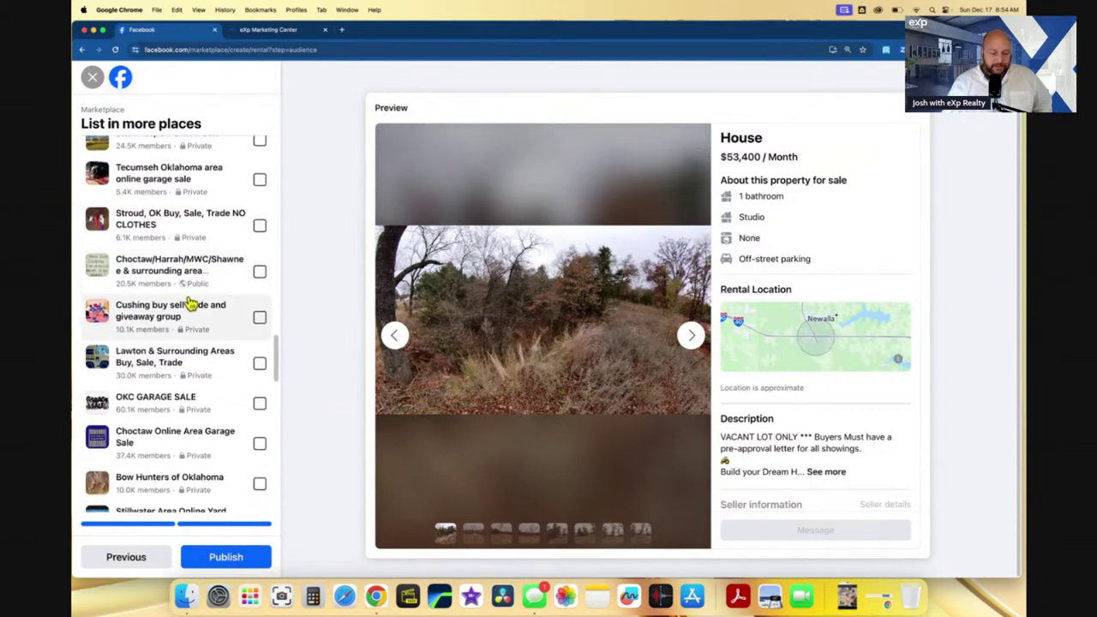
{"action": "scroll", "coordinate": [191, 354], "scroll_direction": "down", "scroll_amount": 6}
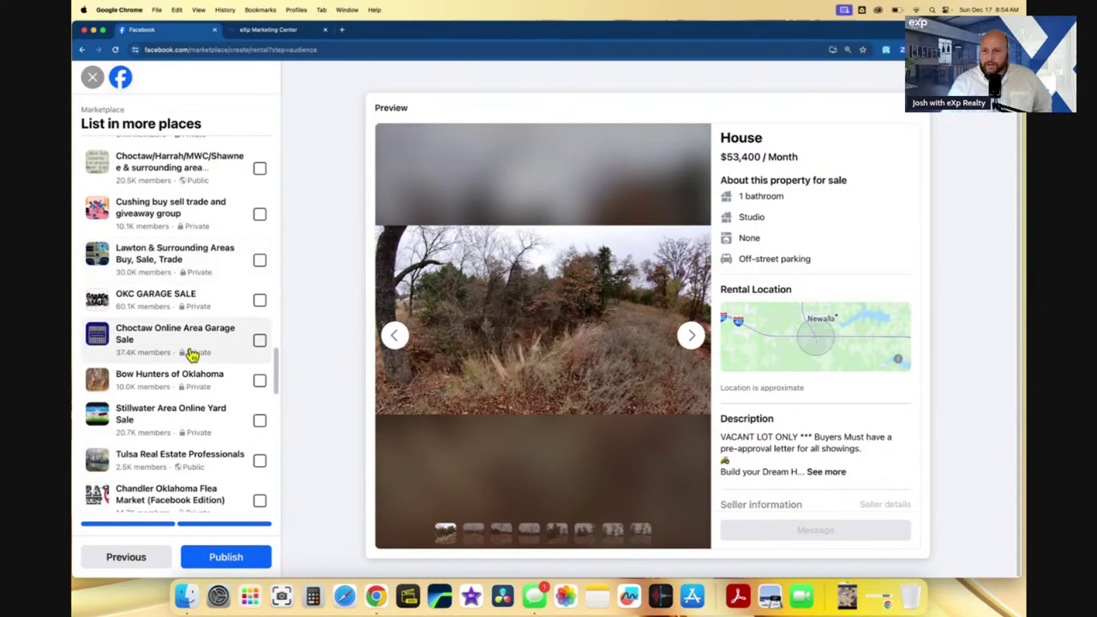
{"action": "scroll", "coordinate": [197, 364], "scroll_direction": "down", "scroll_amount": 2}
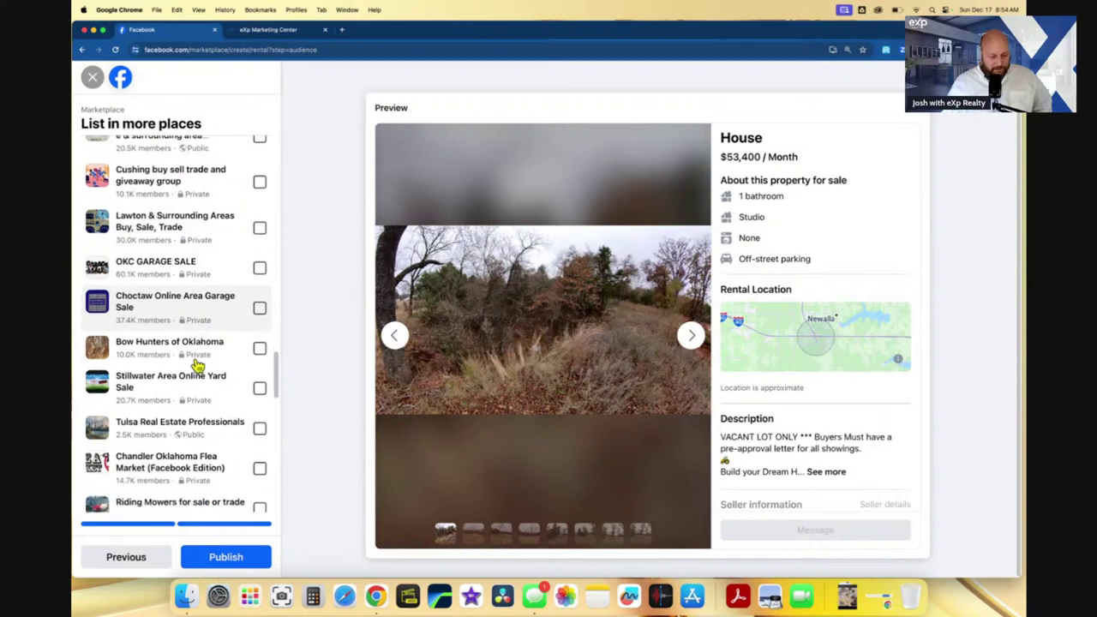
{"action": "scroll", "coordinate": [197, 365], "scroll_direction": "down", "scroll_amount": 3}
{"action": "scroll", "coordinate": [211, 327], "scroll_direction": "down", "scroll_amount": 2}
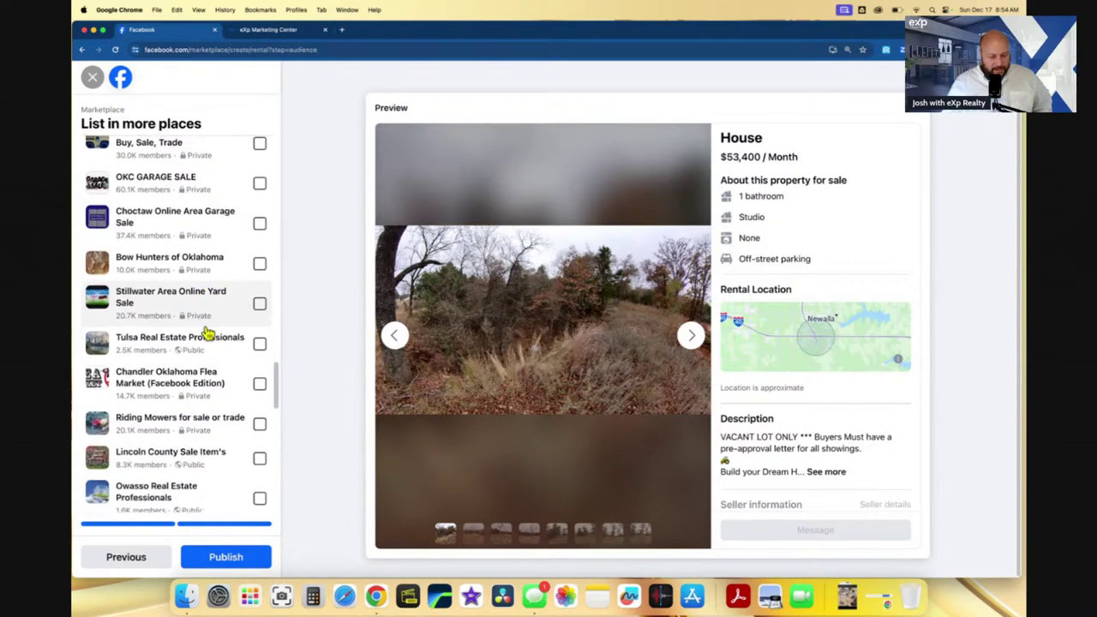
{"action": "scroll", "coordinate": [209, 332], "scroll_direction": "down", "scroll_amount": 9}
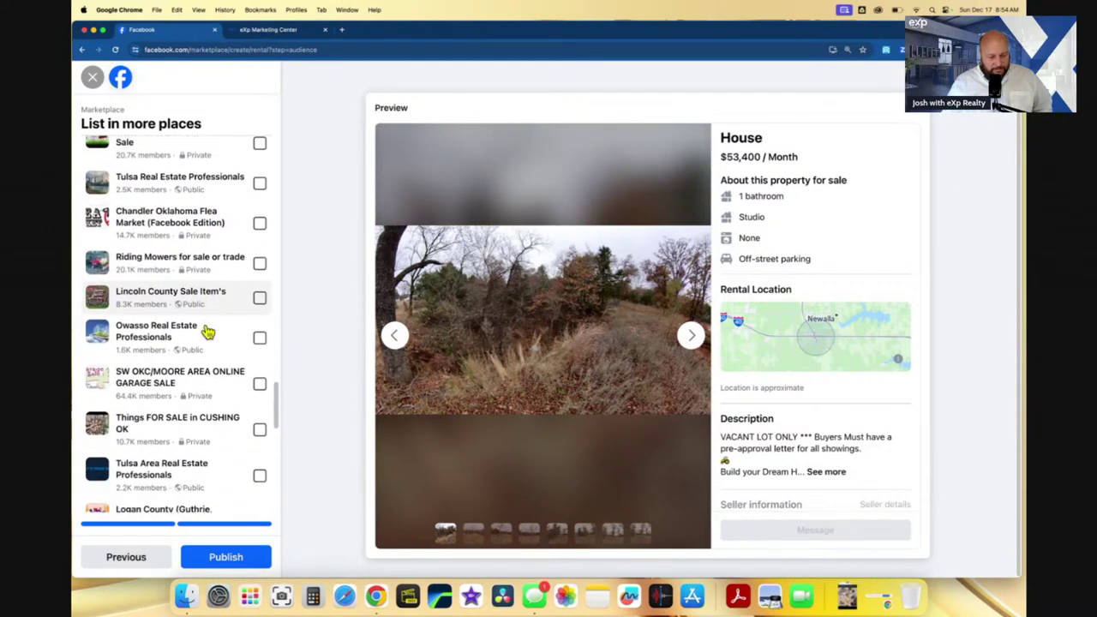
{"action": "scroll", "coordinate": [208, 333], "scroll_direction": "down", "scroll_amount": 1}
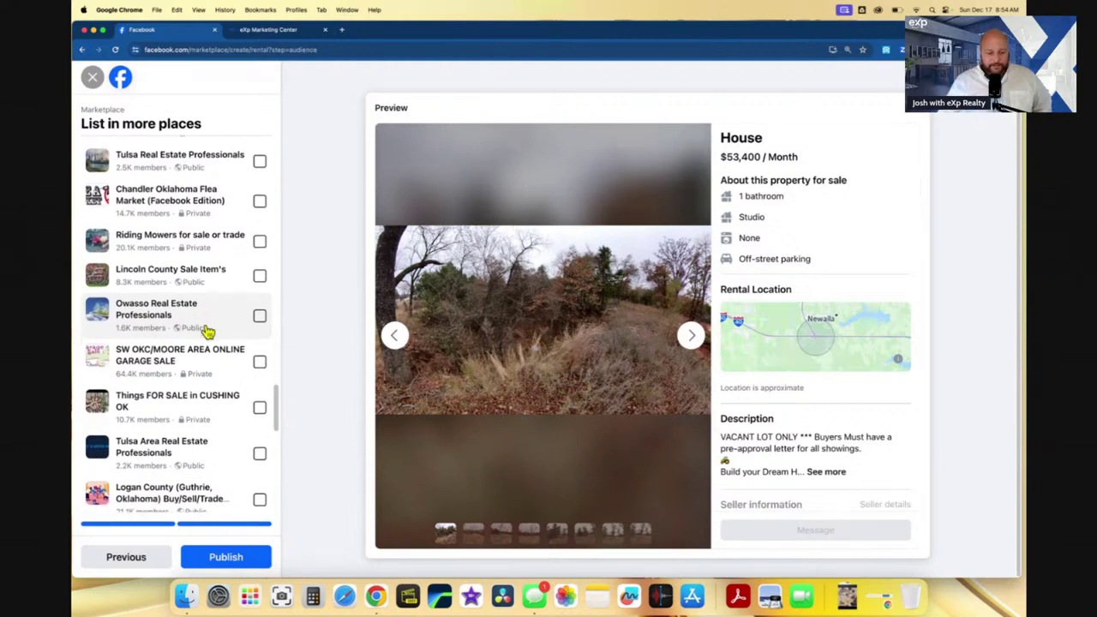
{"action": "scroll", "coordinate": [209, 333], "scroll_direction": "down", "scroll_amount": 3}
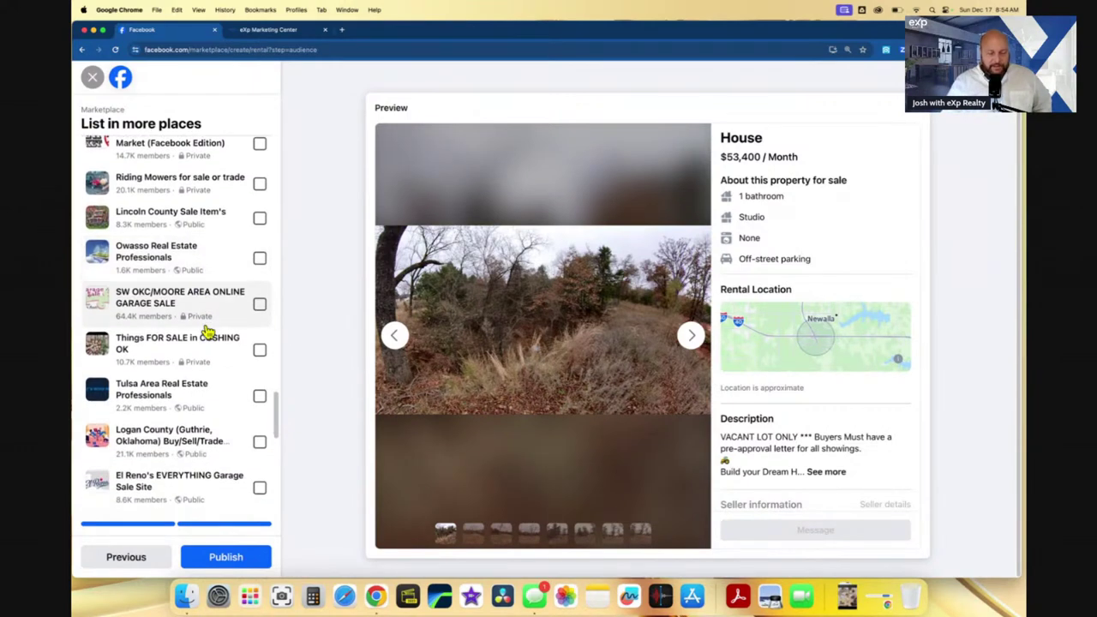
{"action": "scroll", "coordinate": [208, 332], "scroll_direction": "down", "scroll_amount": 3}
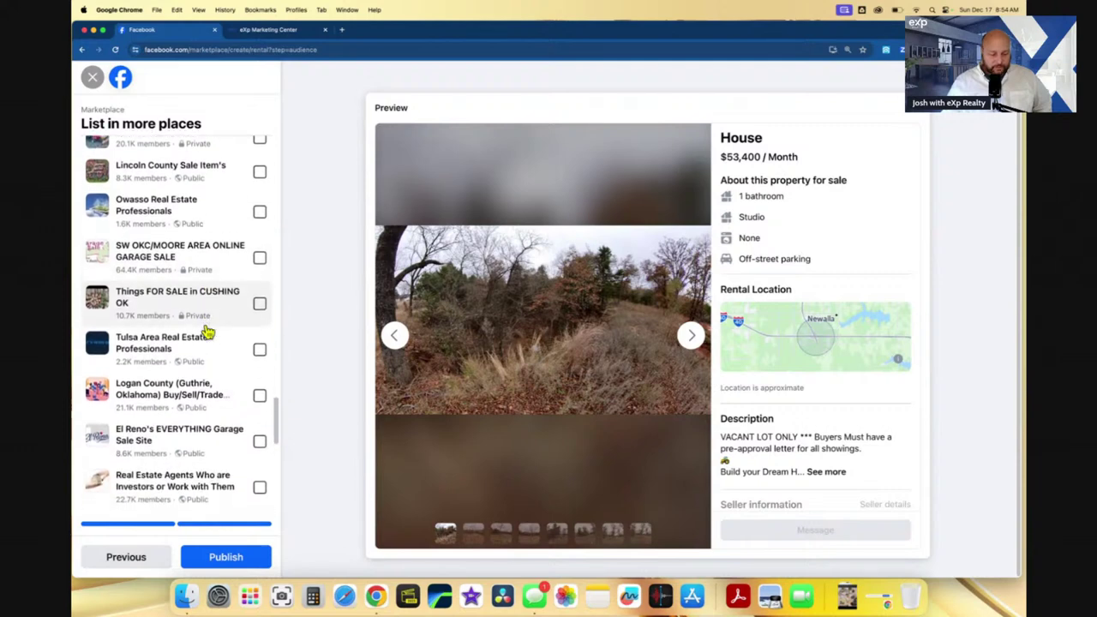
{"action": "scroll", "coordinate": [208, 333], "scroll_direction": "down", "scroll_amount": 6}
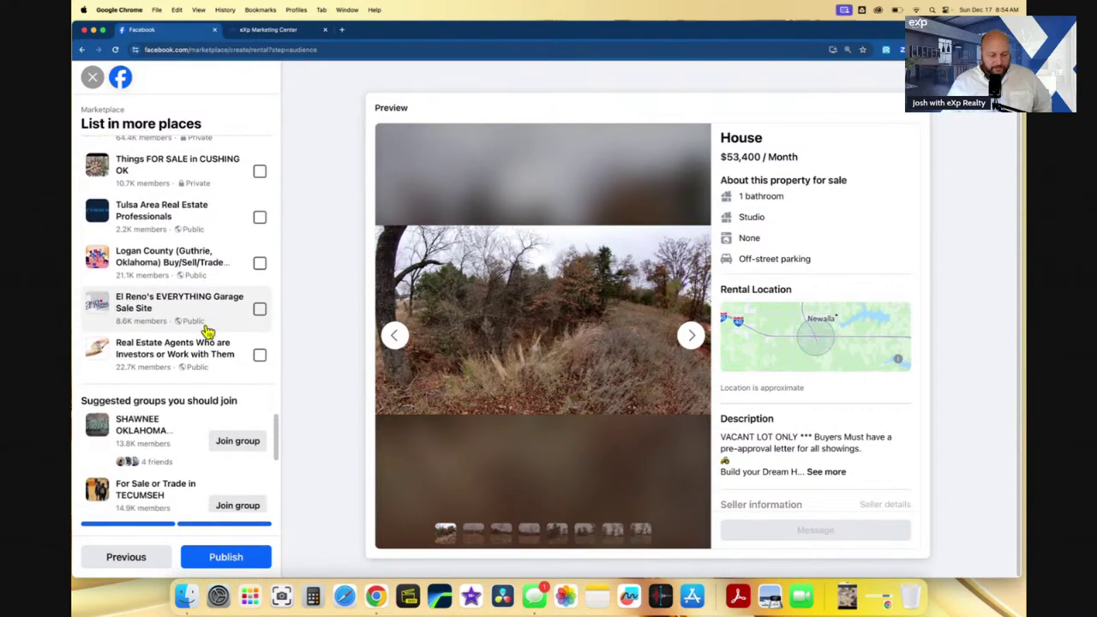
{"action": "scroll", "coordinate": [206, 333], "scroll_direction": "down", "scroll_amount": 8}
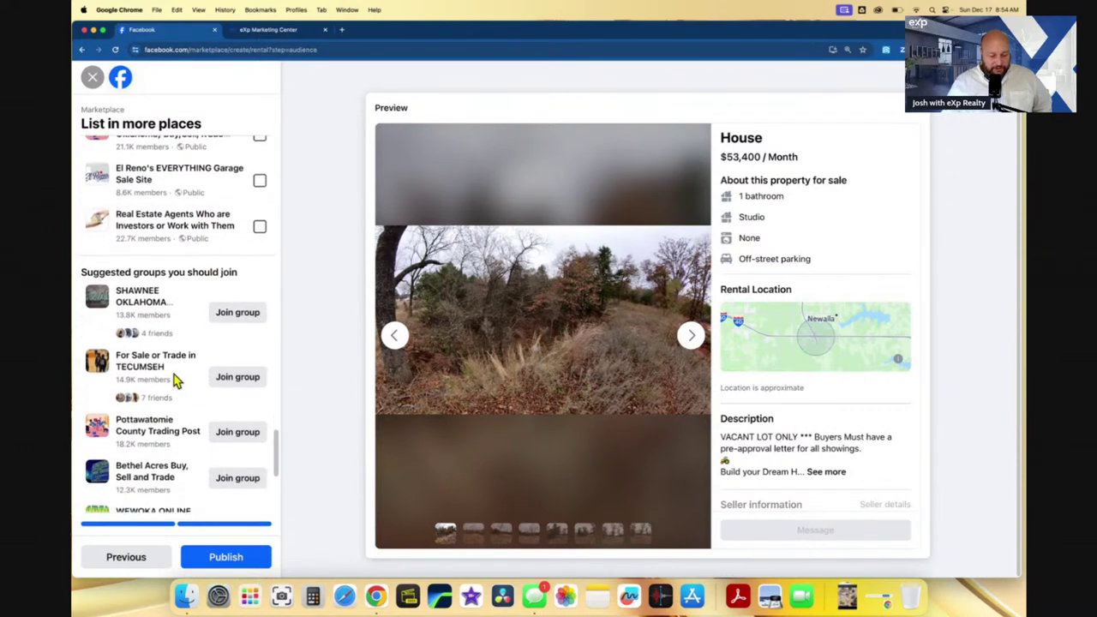
- Send a join request to Bethel Acres Buy, Sell and Trade, answering 'seminole' for the town question
{"action": "scroll", "coordinate": [174, 376], "scroll_direction": "down", "scroll_amount": 10}
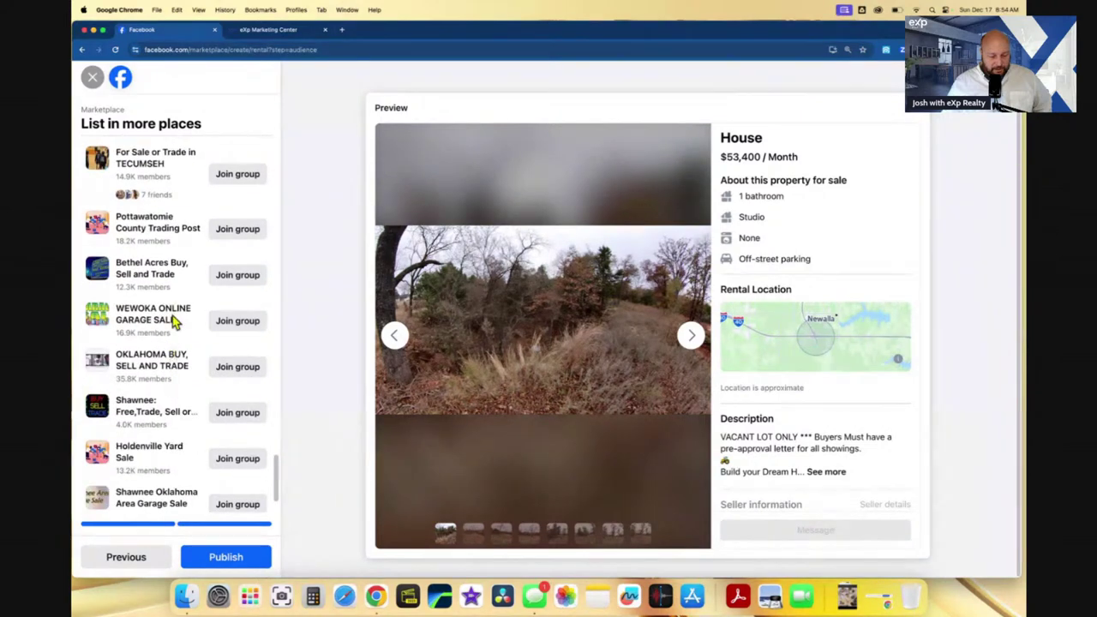
{"action": "scroll", "coordinate": [171, 317], "scroll_direction": "down", "scroll_amount": 4}
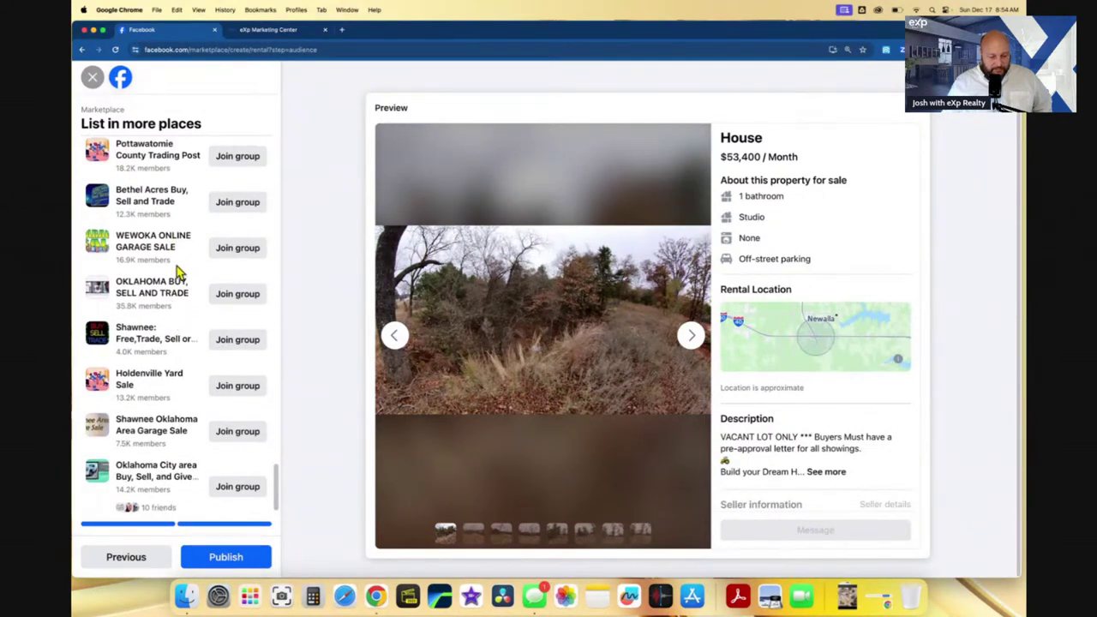
{"action": "scroll", "coordinate": [176, 273], "scroll_direction": "down", "scroll_amount": 1}
{"action": "scroll", "coordinate": [174, 274], "scroll_direction": "up", "scroll_amount": 6}
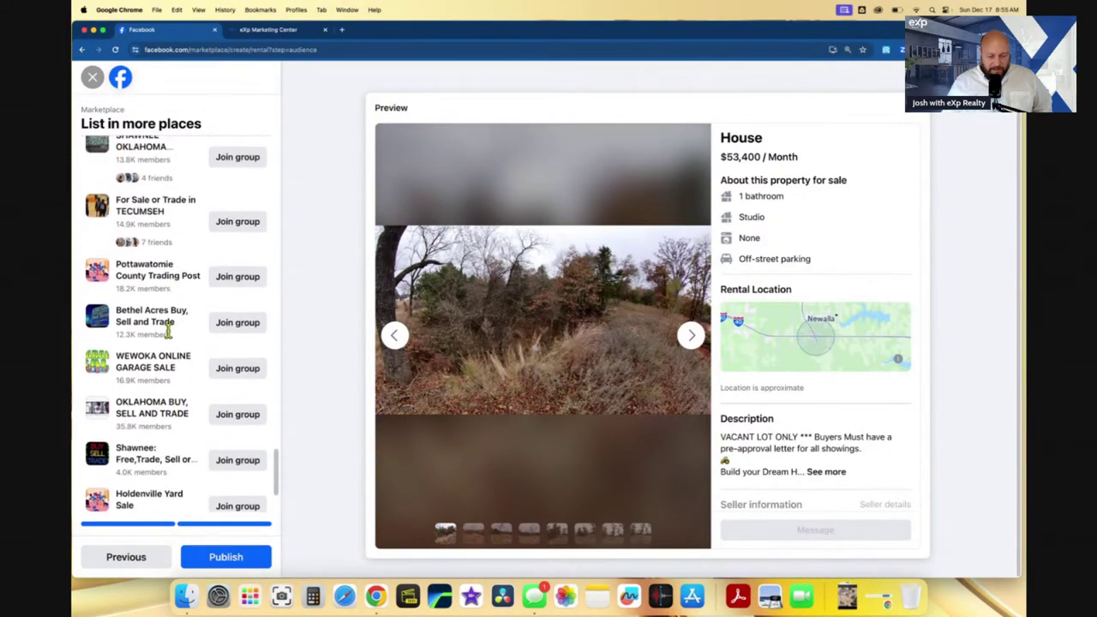
{"action": "left_click", "coordinate": [238, 320]}
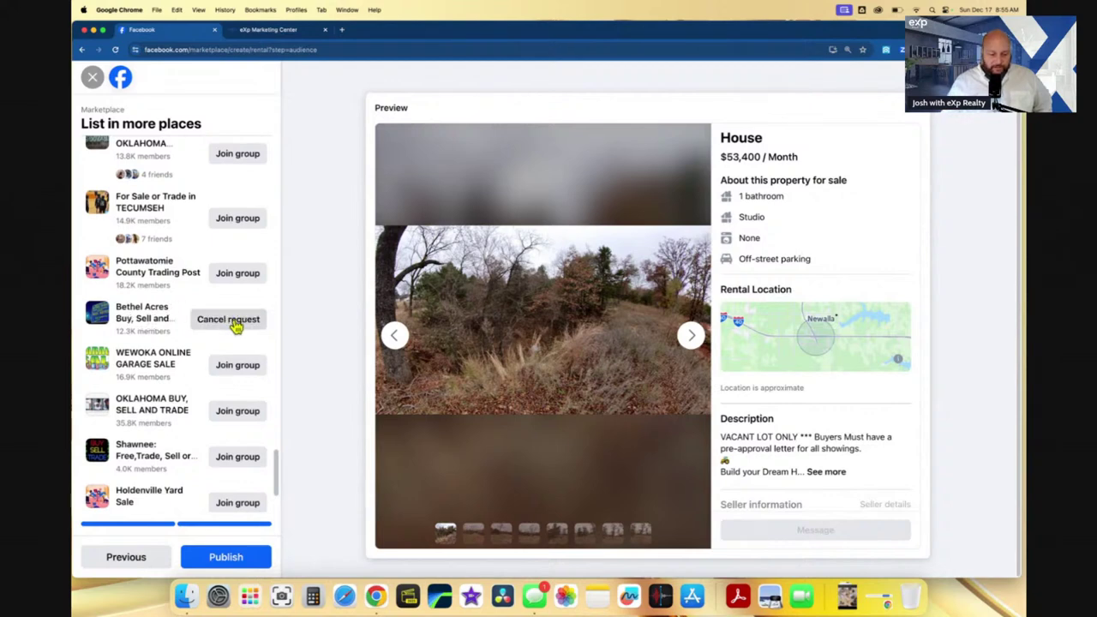
{"action": "scroll", "coordinate": [177, 360], "scroll_direction": "down", "scroll_amount": 1}
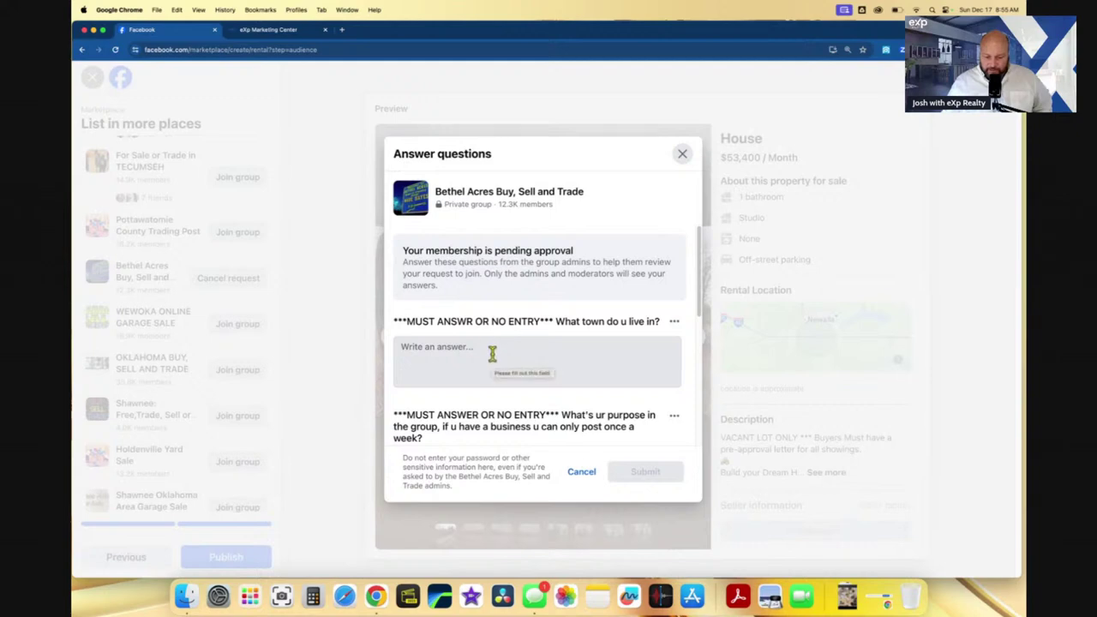
{"action": "left_click", "coordinate": [530, 357]}
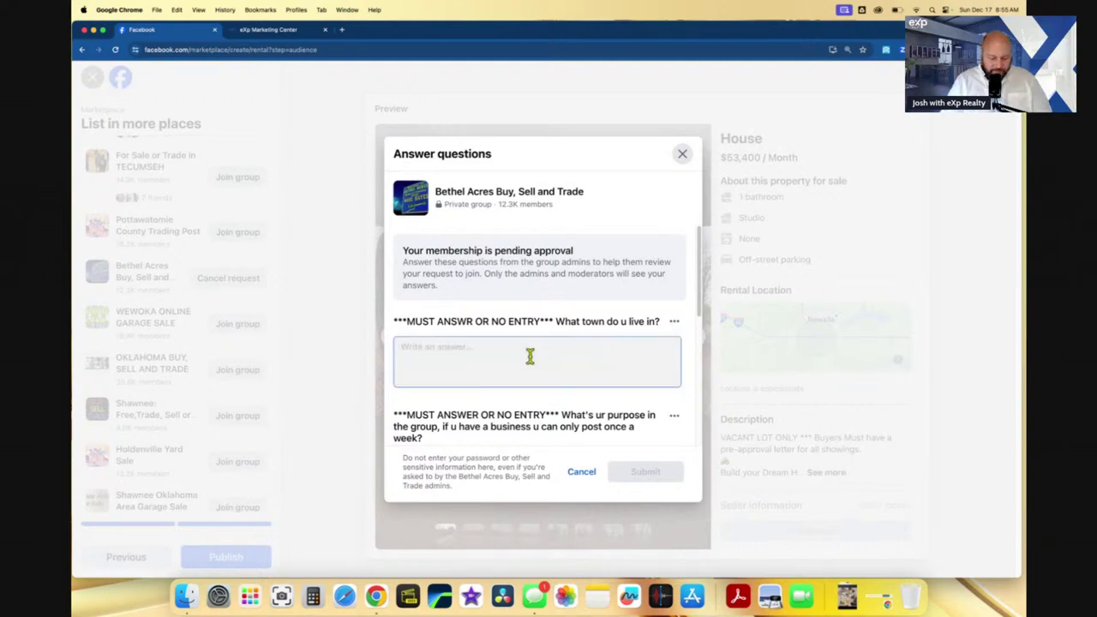
{"action": "type", "text": "seminole"}
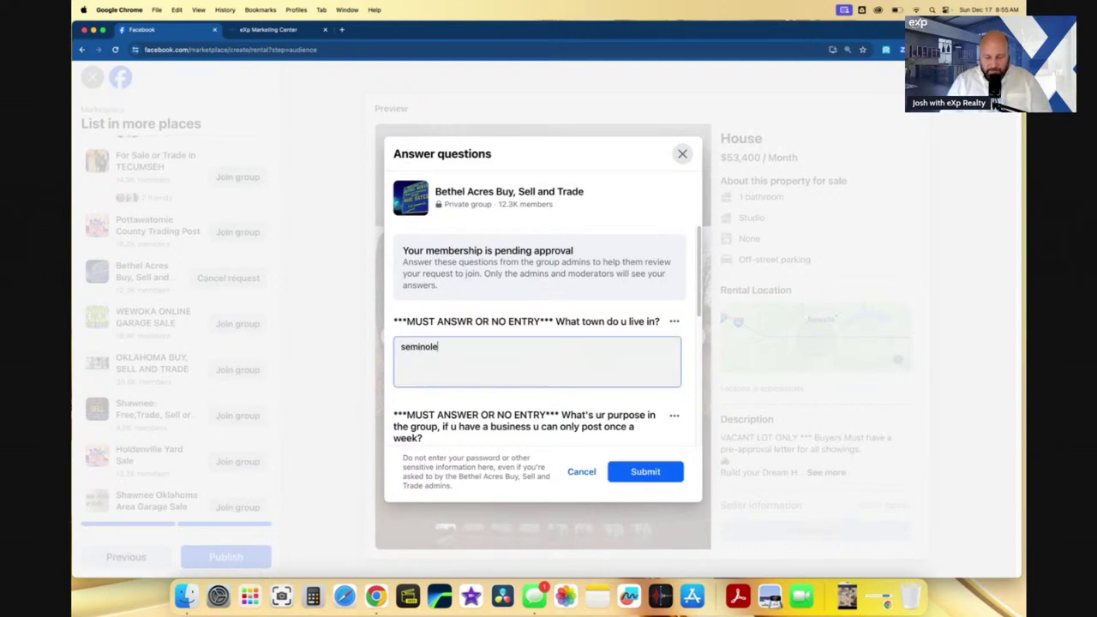
{"action": "left_click", "coordinate": [668, 475]}
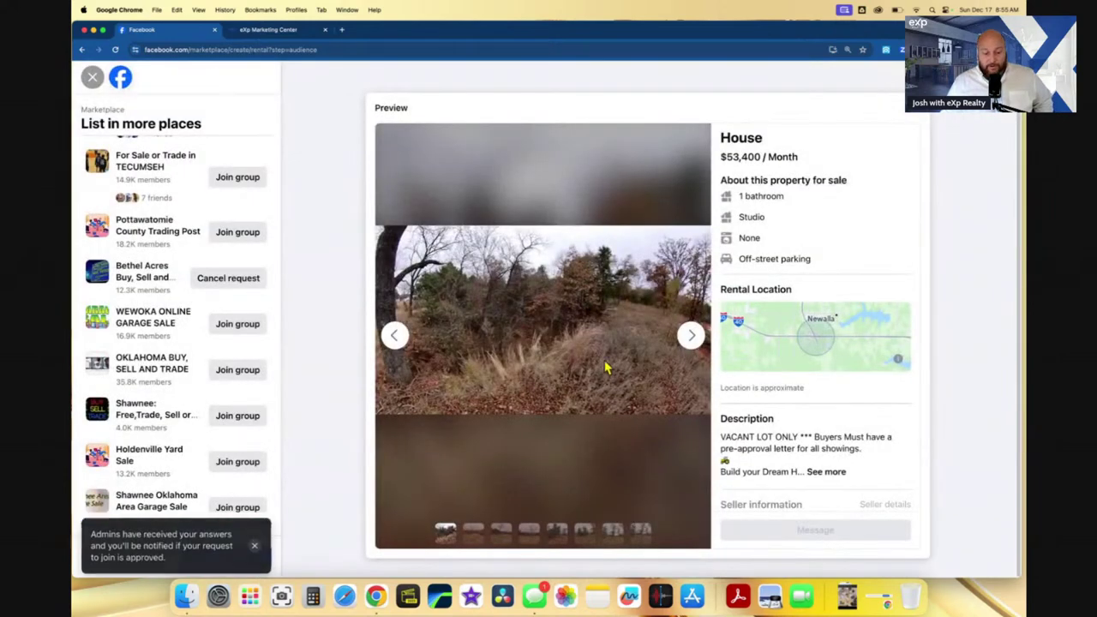
{"action": "scroll", "coordinate": [176, 365], "scroll_direction": "down", "scroll_amount": 2}
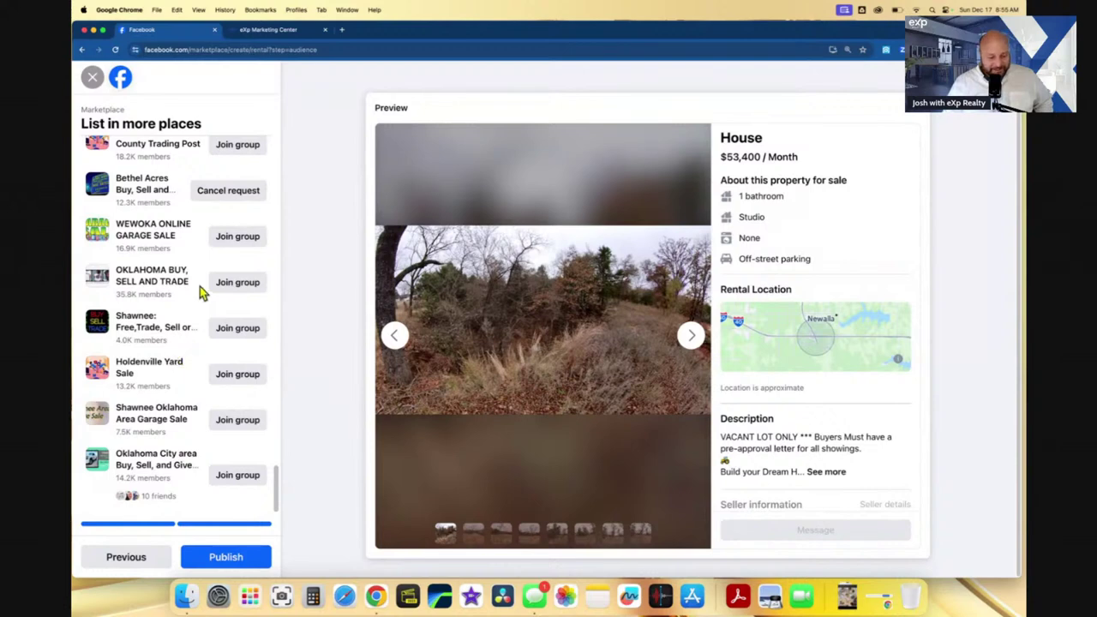
{"action": "scroll", "coordinate": [190, 267], "scroll_direction": "down", "scroll_amount": 1}
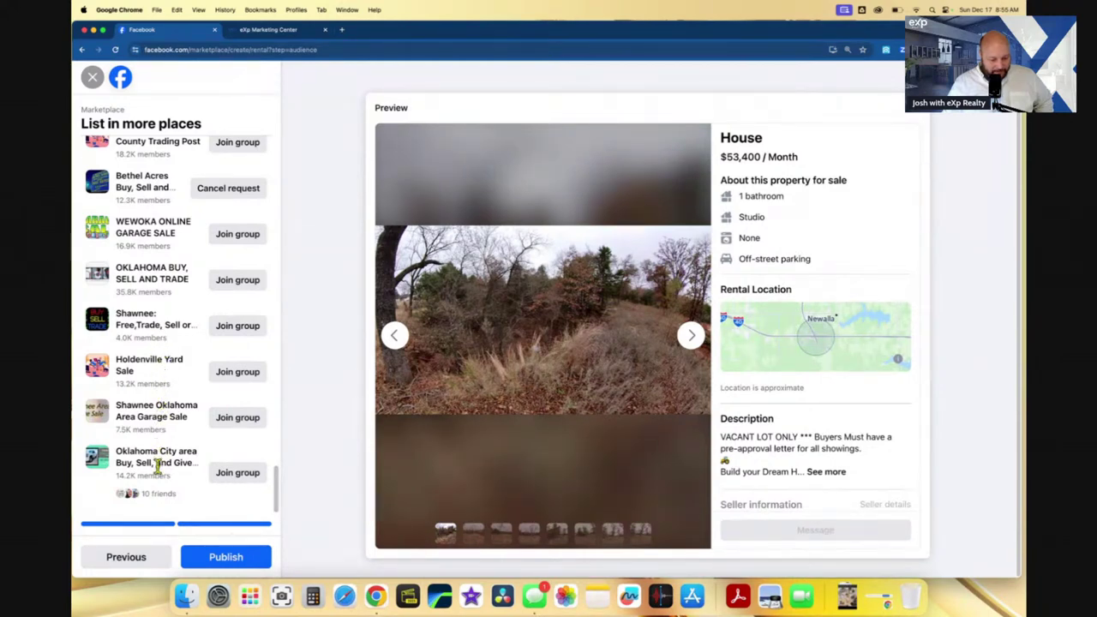
- Publish the $53,400 Studio 1 Bath House listing and scroll down Your listings
{"action": "left_click", "coordinate": [215, 555]}
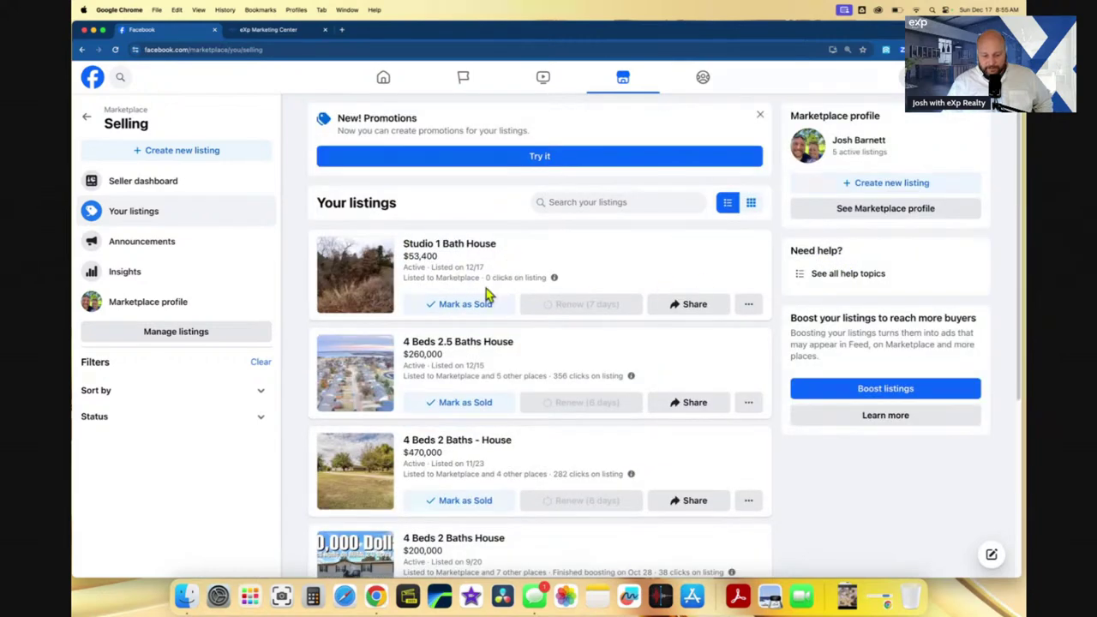
{"action": "scroll", "coordinate": [515, 294], "scroll_direction": "down", "scroll_amount": 5}
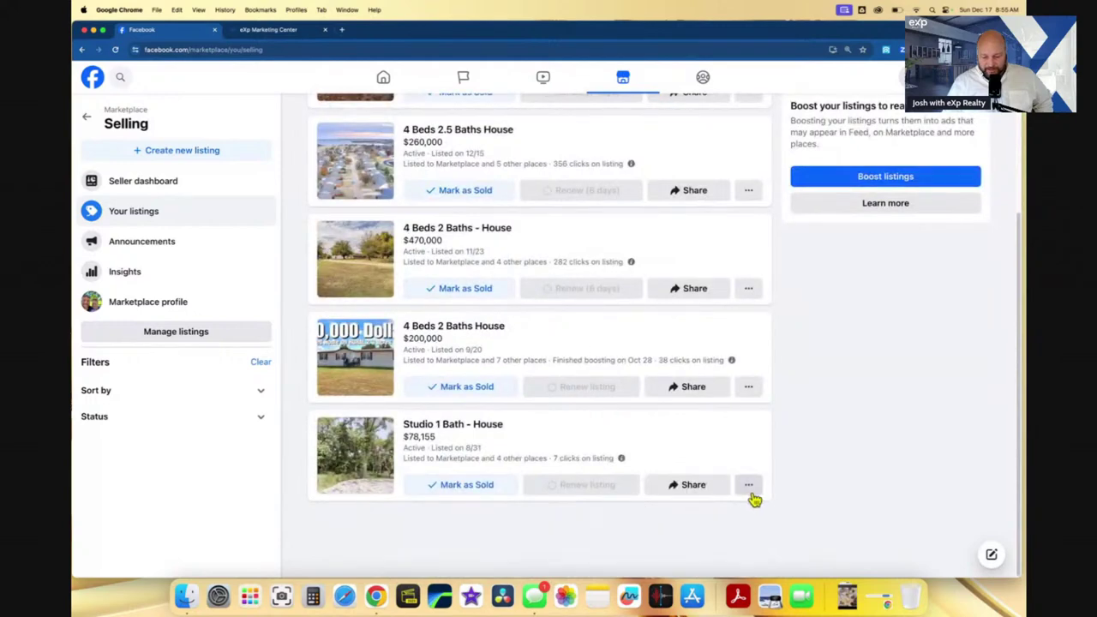
- Delete the old $78,155 Studio 1 Bath - House listing, answering 'No, haven't sold'
{"action": "left_click", "coordinate": [750, 487]}
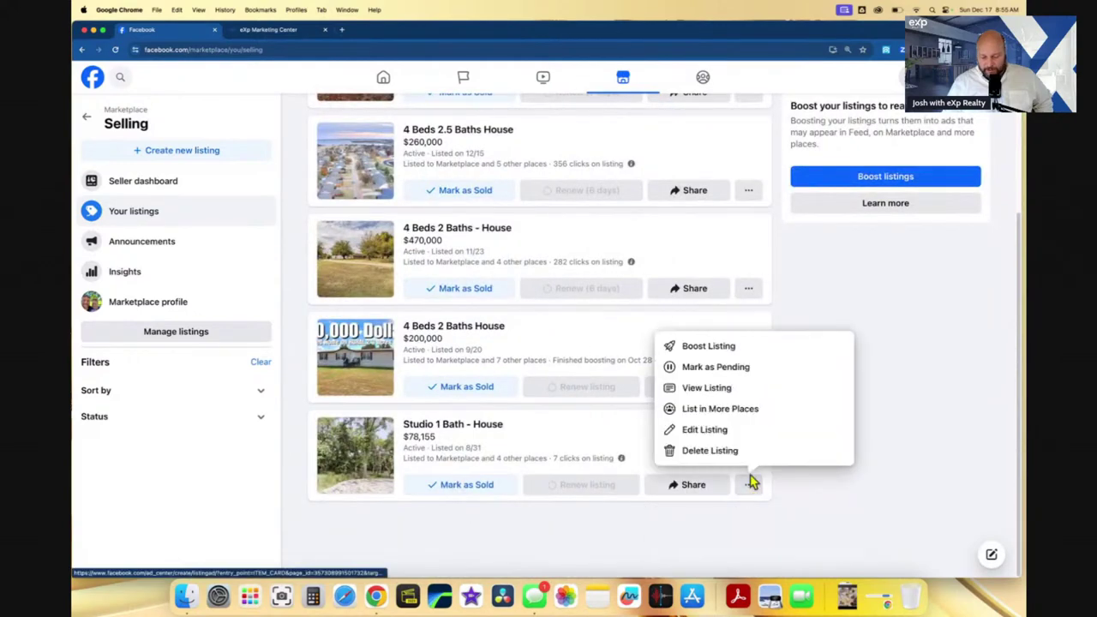
{"action": "left_click", "coordinate": [735, 453]}
{"action": "left_click", "coordinate": [634, 377]}
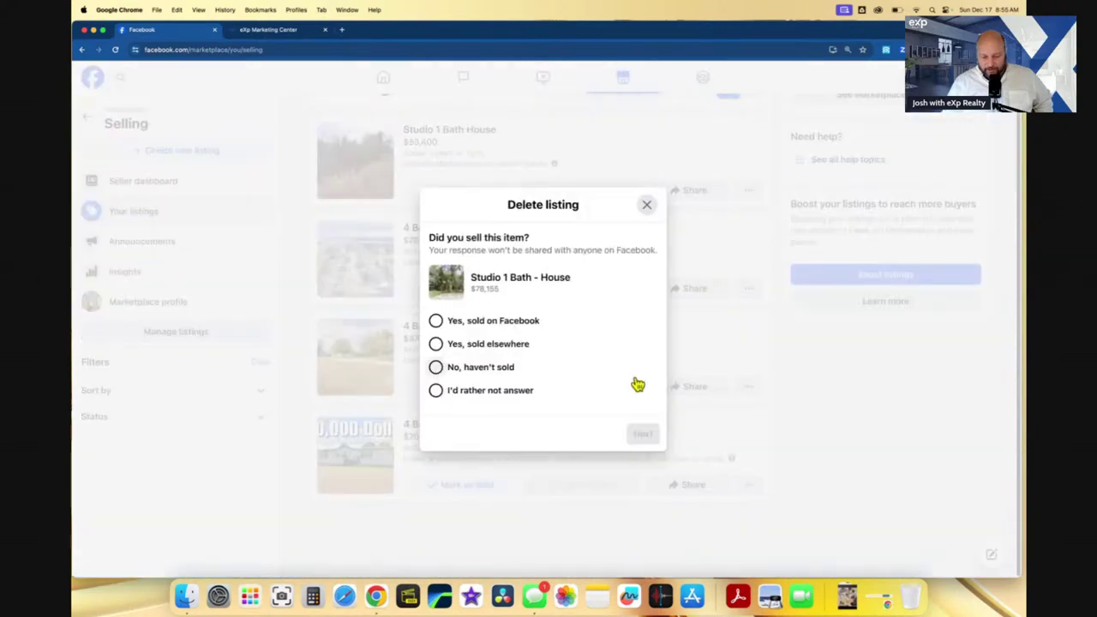
{"action": "left_click", "coordinate": [510, 373]}
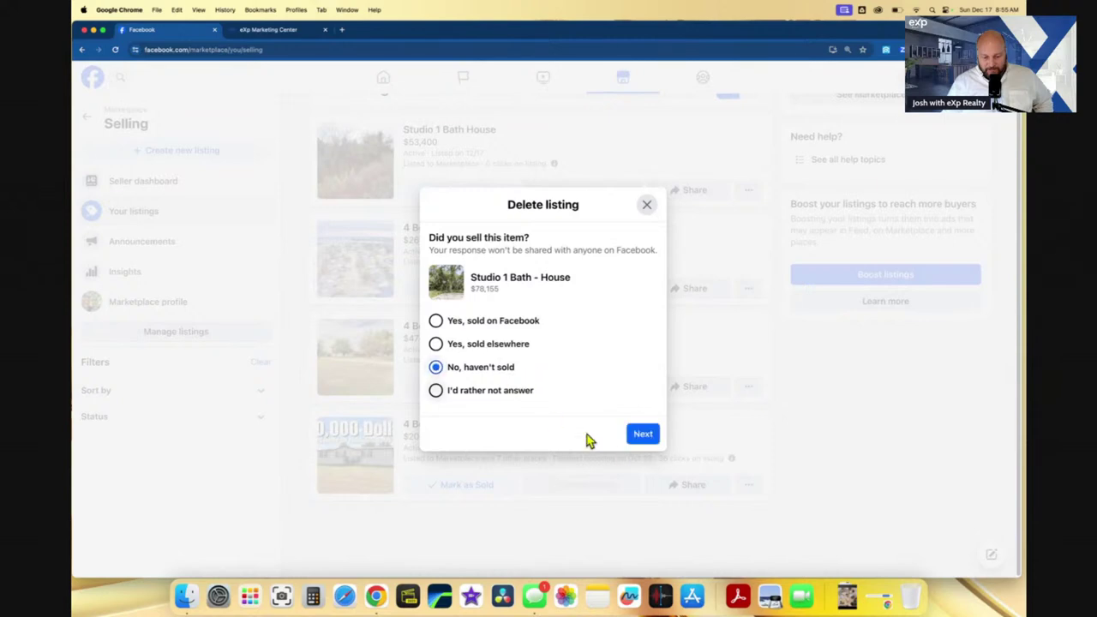
{"action": "left_click", "coordinate": [642, 435]}
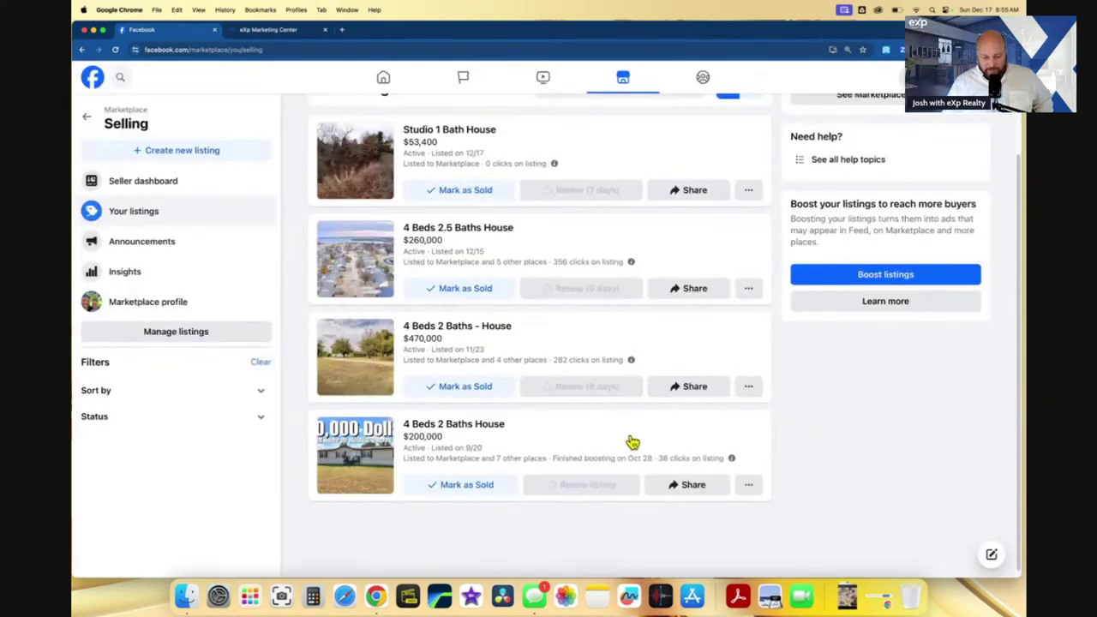
{"action": "scroll", "coordinate": [633, 442], "scroll_direction": "up", "scroll_amount": 3}
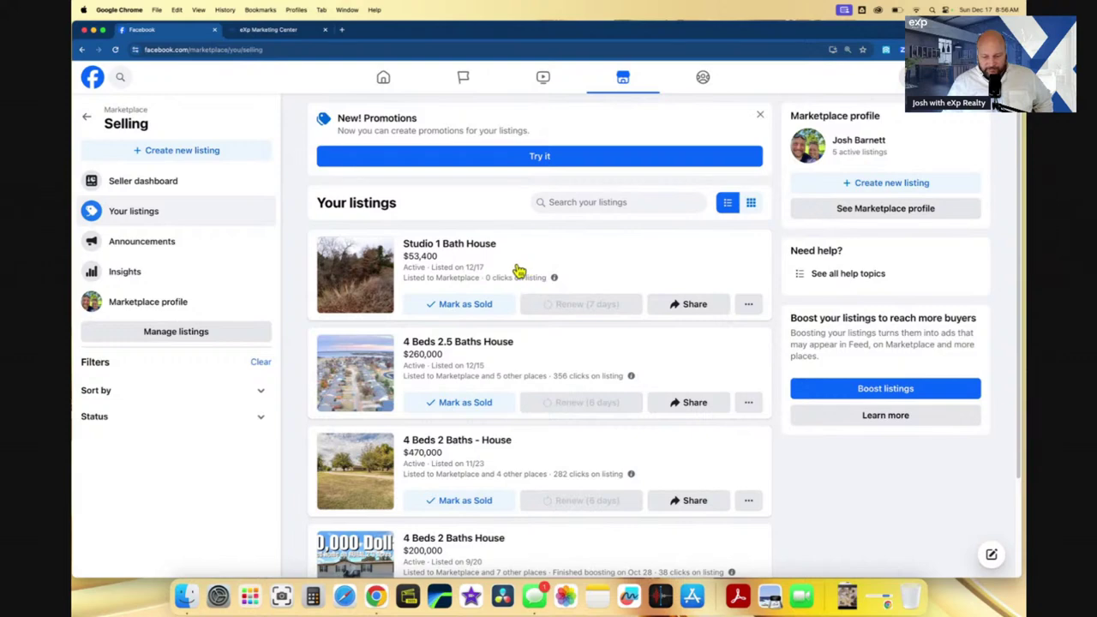
- View the new $53,400 Studio 1 Bath House listing and expand its full description
{"action": "left_click", "coordinate": [748, 308]}
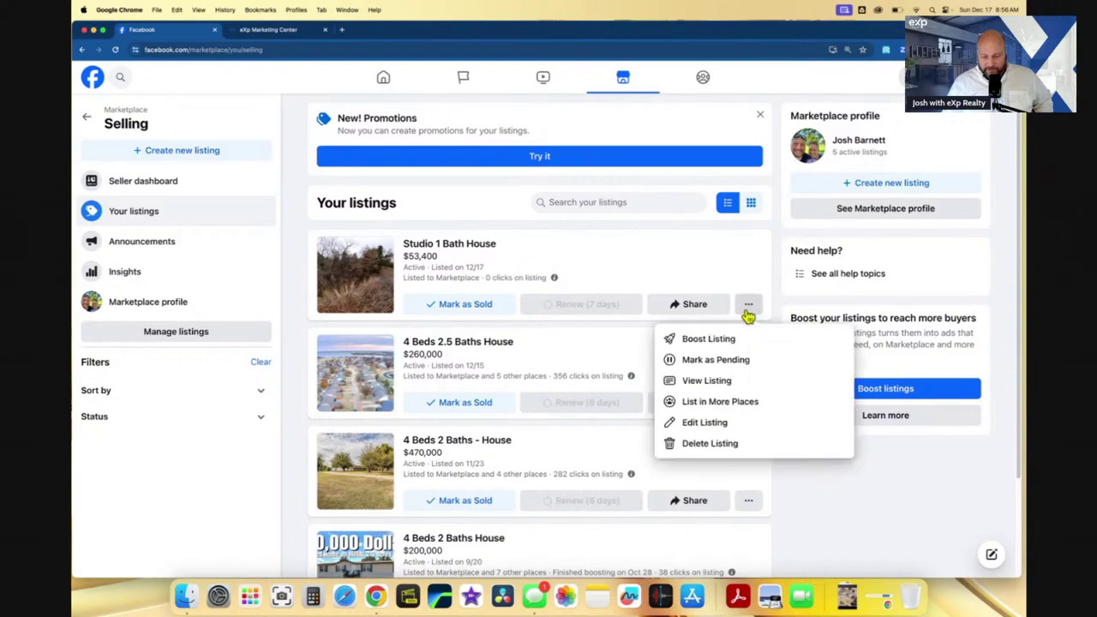
{"action": "left_click", "coordinate": [723, 388]}
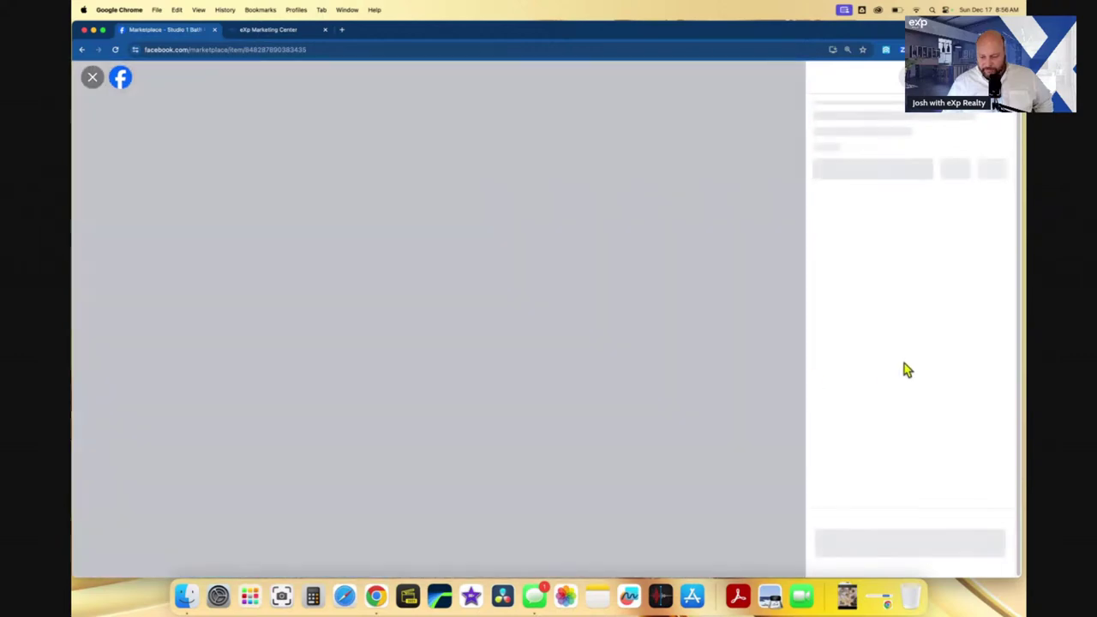
{"action": "scroll", "coordinate": [929, 400], "scroll_direction": "down", "scroll_amount": 3}
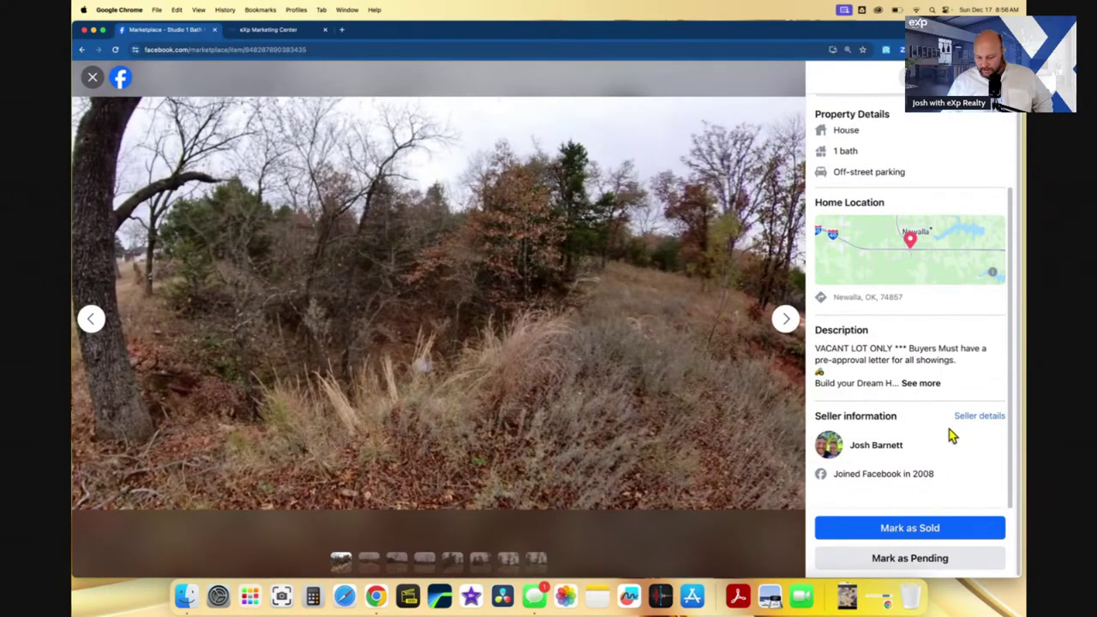
{"action": "scroll", "coordinate": [952, 436], "scroll_direction": "up", "scroll_amount": 3}
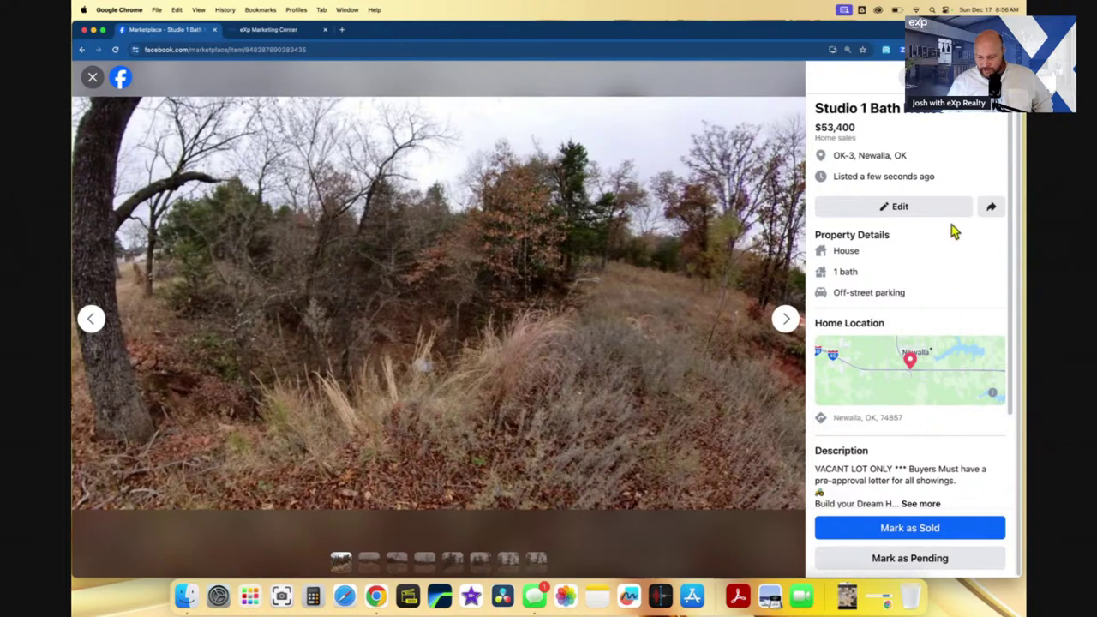
{"action": "scroll", "coordinate": [926, 292], "scroll_direction": "down", "scroll_amount": 3}
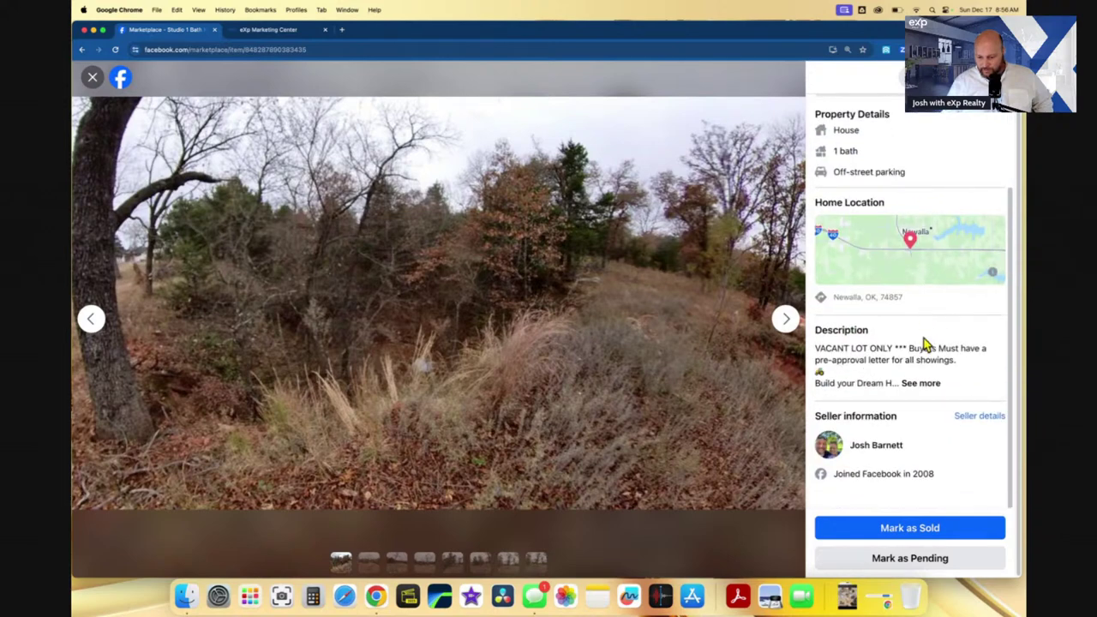
{"action": "left_click", "coordinate": [920, 383]}
{"action": "scroll", "coordinate": [916, 395], "scroll_direction": "down", "scroll_amount": 3}
{"action": "scroll", "coordinate": [920, 414], "scroll_direction": "up", "scroll_amount": 6}
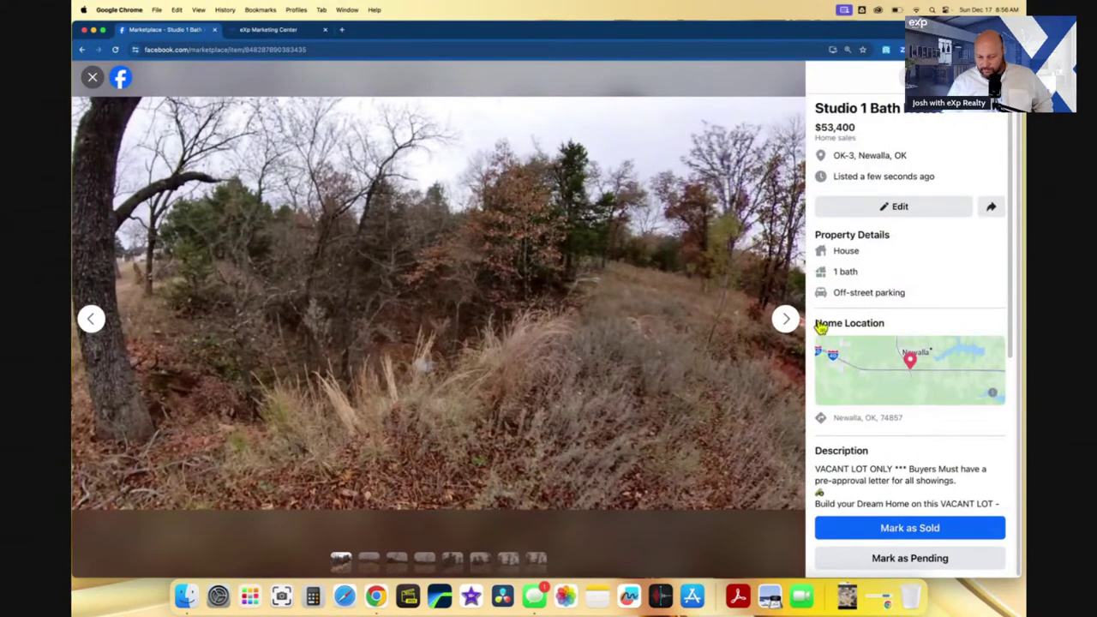
- Close the listing viewer and switch to the eXp Marketing Center browser tab
{"action": "left_click", "coordinate": [93, 78]}
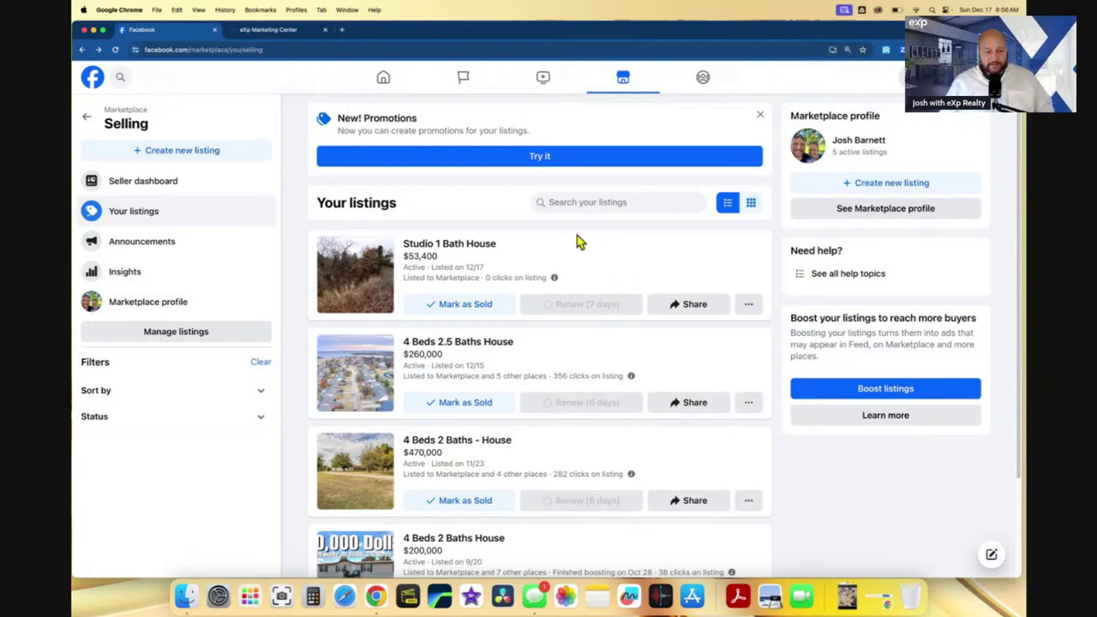
{"action": "left_click", "coordinate": [259, 31]}
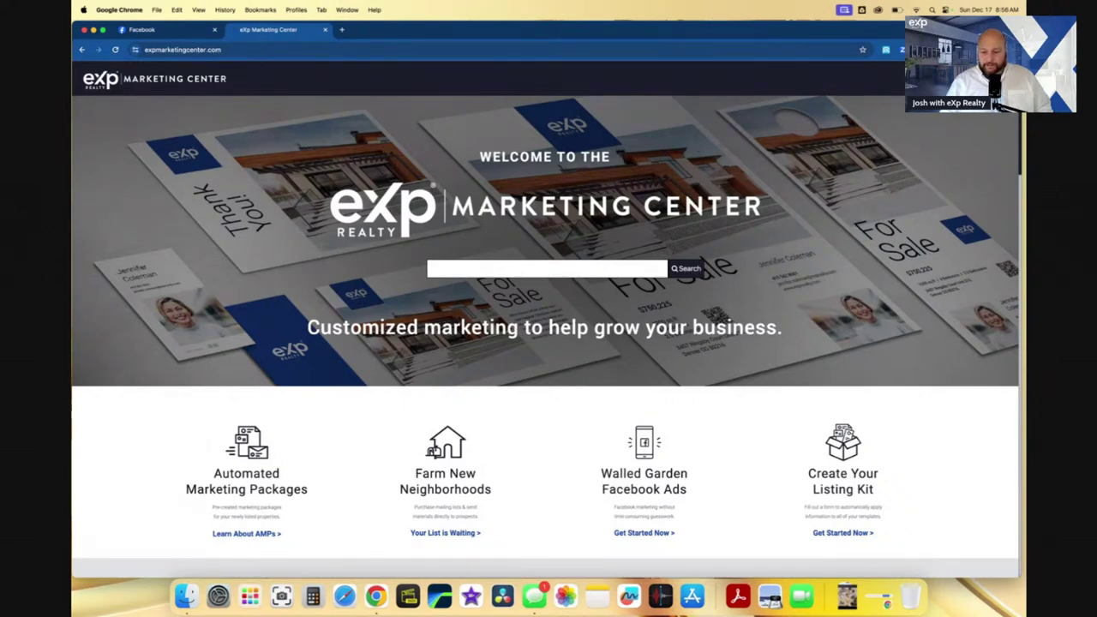
- Start the eXp Passport sign-in from the top right of the Marketing Center page
{"action": "left_click", "coordinate": [930, 78]}
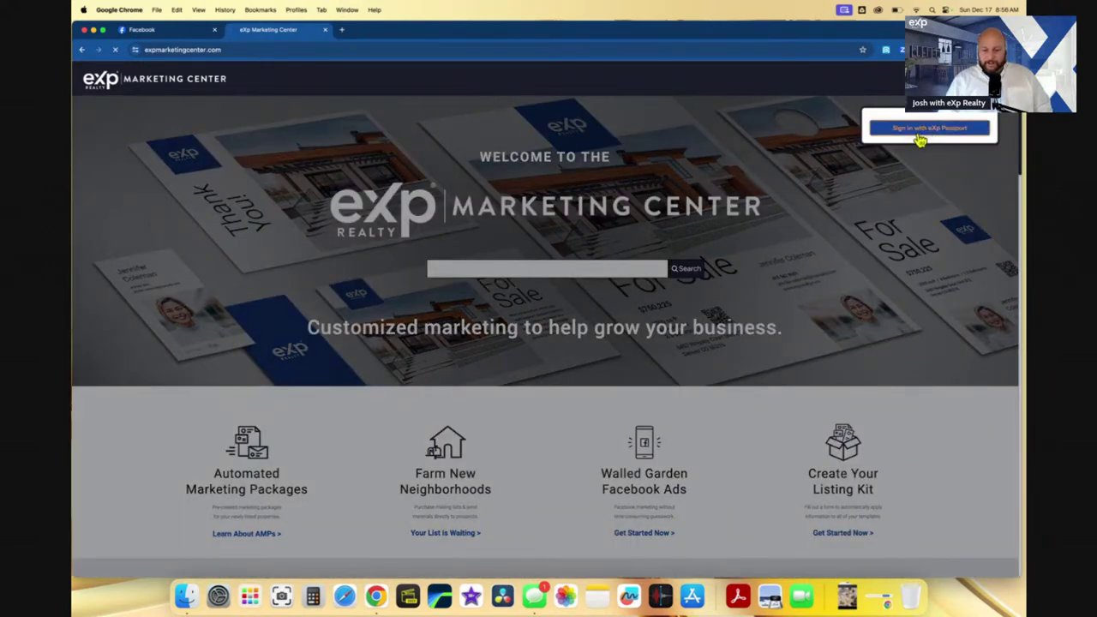